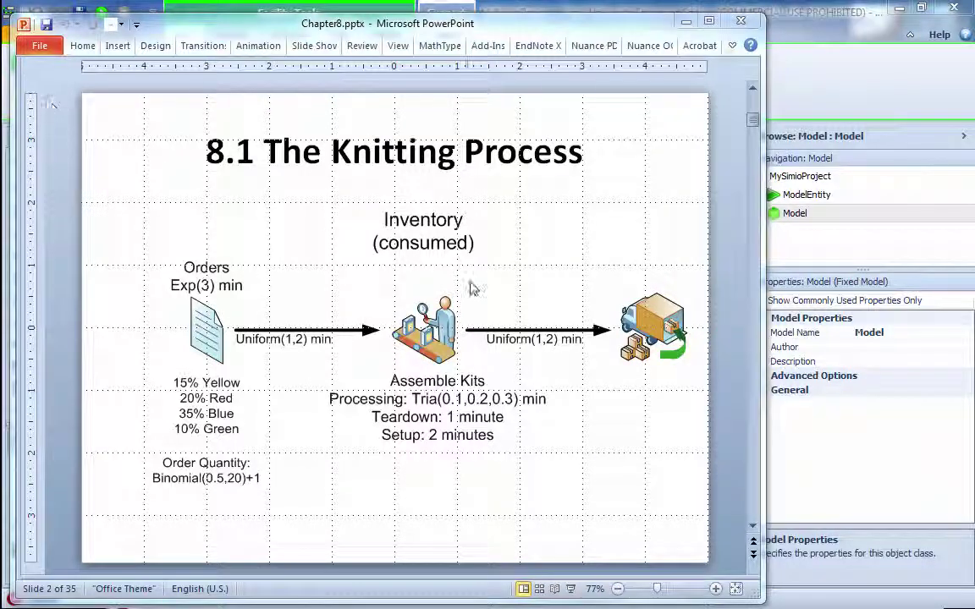
# - Move through Chapter8.pptx to slide 4, '8.1 Model Overview', showing the Source1–Workstation1–OrdersLeave diagram
pyautogui.scroll(2, 470, 286)
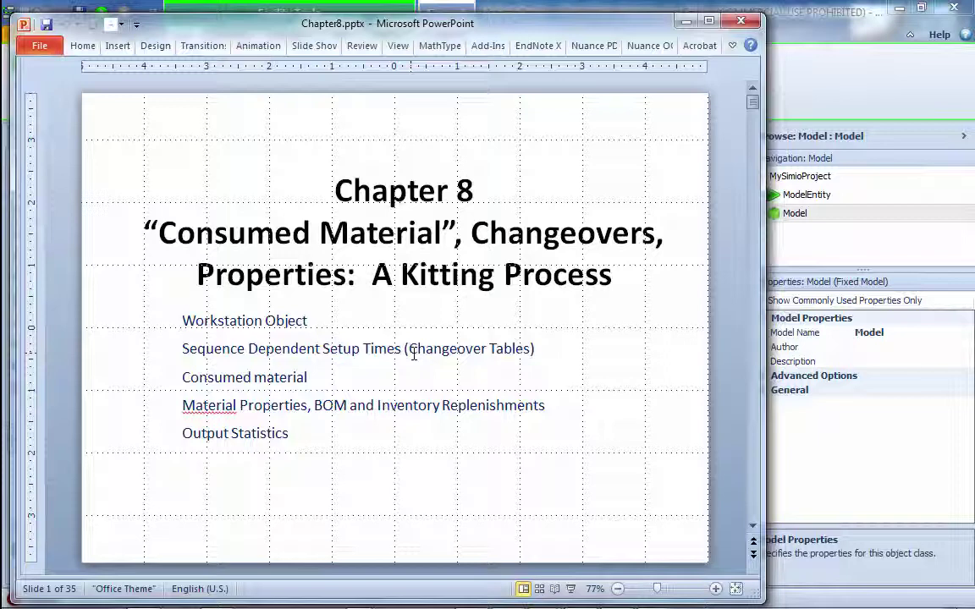
pyautogui.scroll(-1, 440, 330)
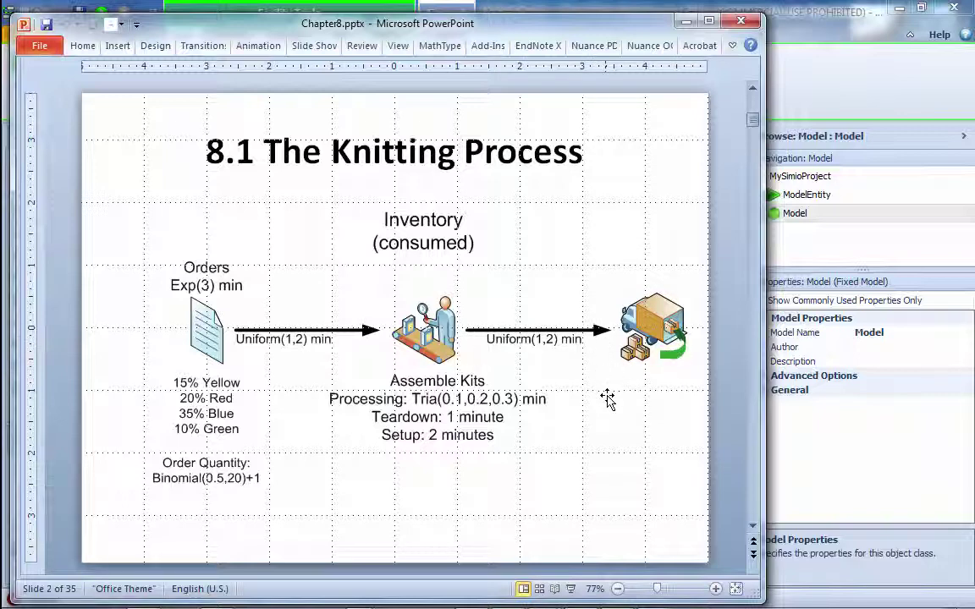
pyautogui.scroll(-1, 608, 399)
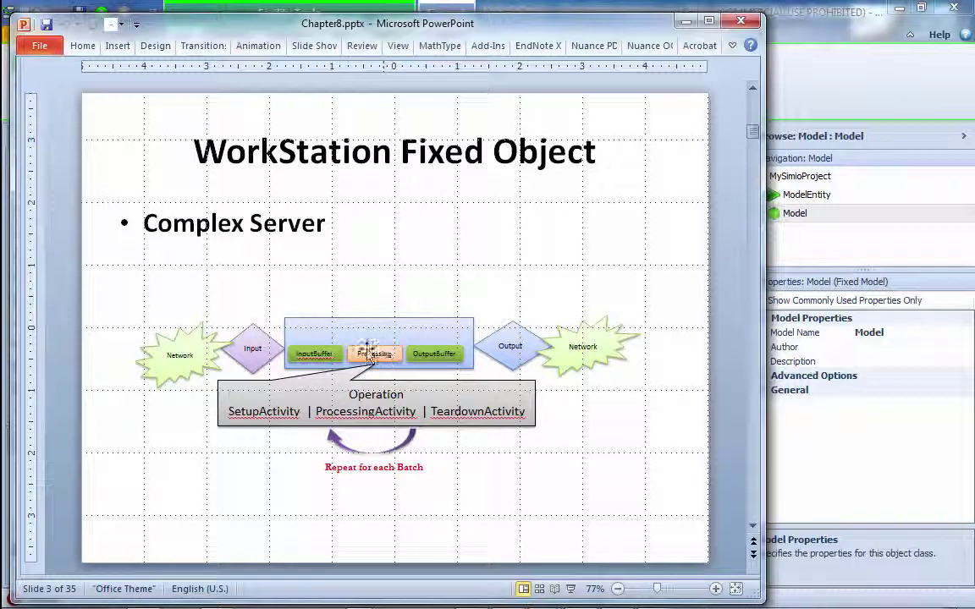
pyautogui.moveTo(360, 333); pyautogui.dragTo(349, 358)
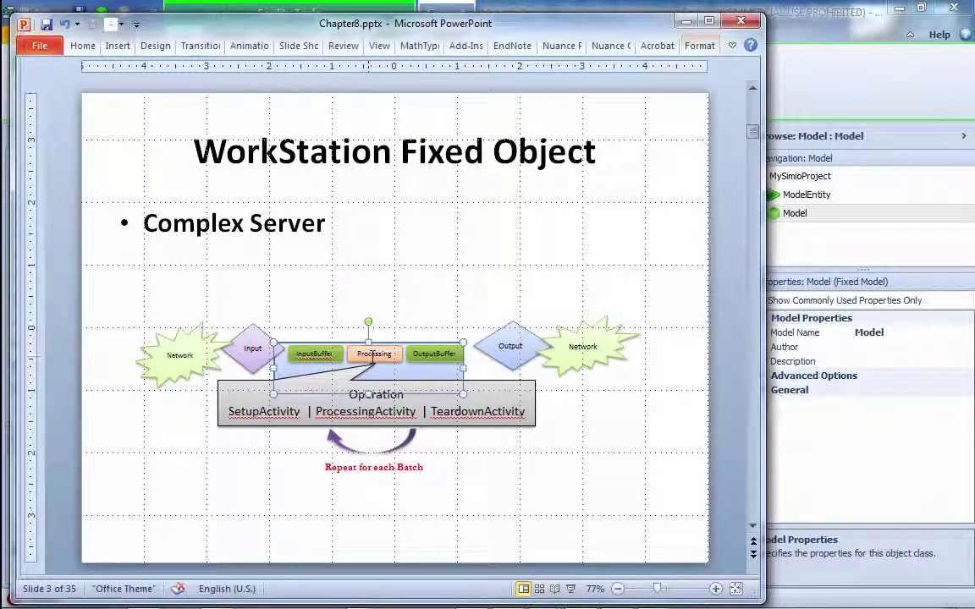
pyautogui.hotkey('ctrl', 'z')
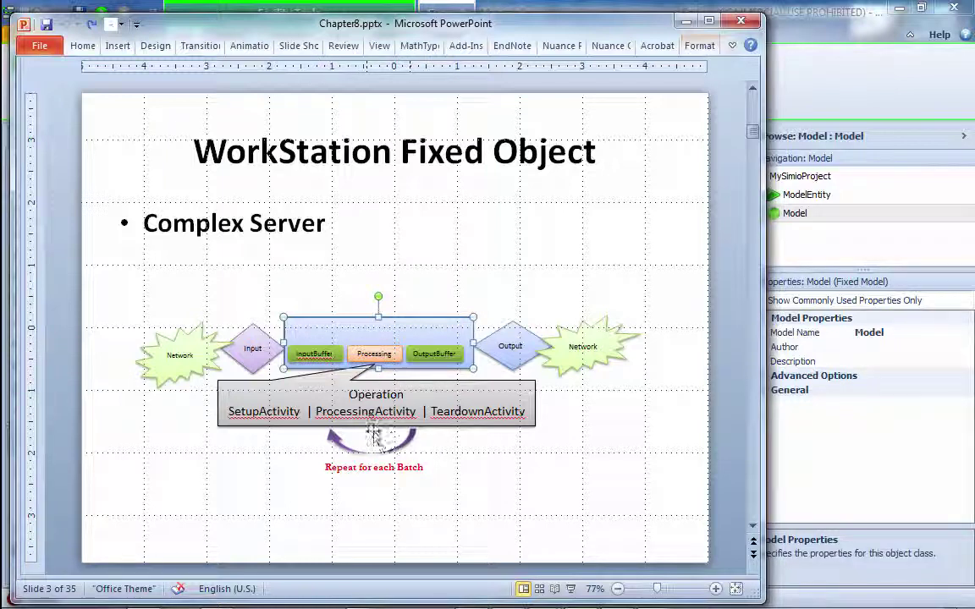
pyautogui.click(612, 441)
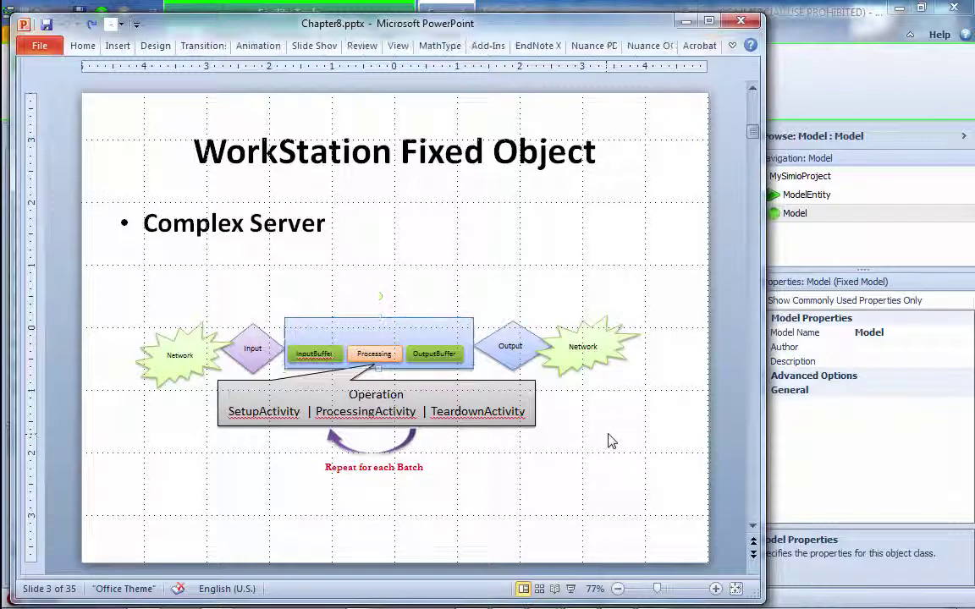
pyautogui.scroll(-1, 612, 441)
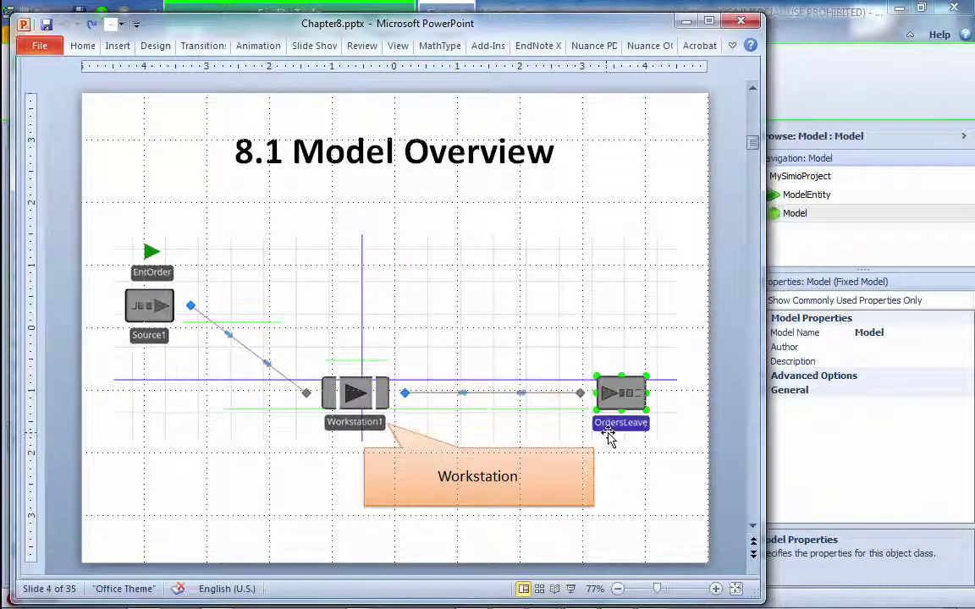
# - In Simio, place a Source on the Facility canvas and rename it OrderArrival
pyautogui.click(868, 82)
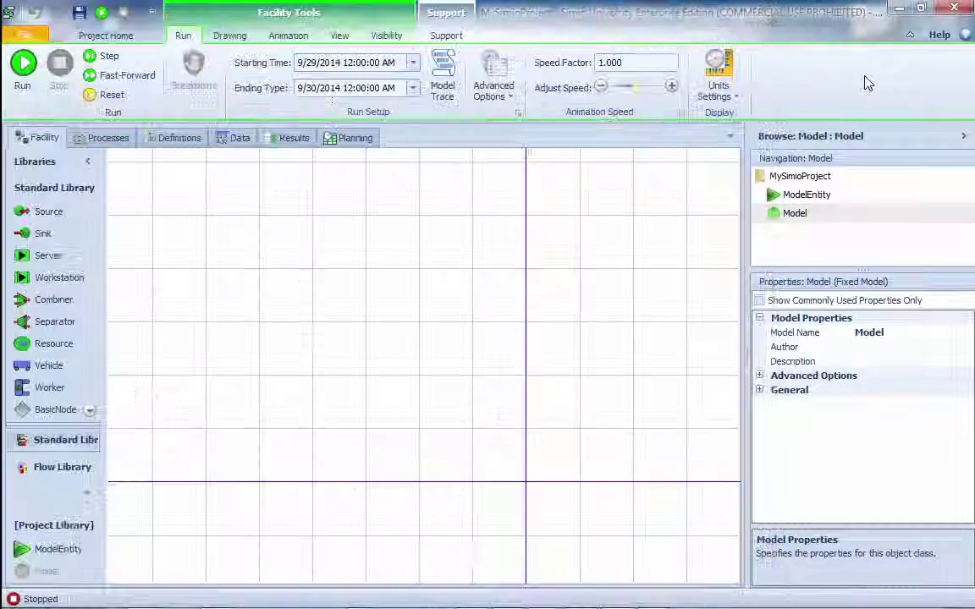
pyautogui.moveTo(49, 214); pyautogui.dragTo(195, 288)
pyautogui.scroll(-2, 430, 418)
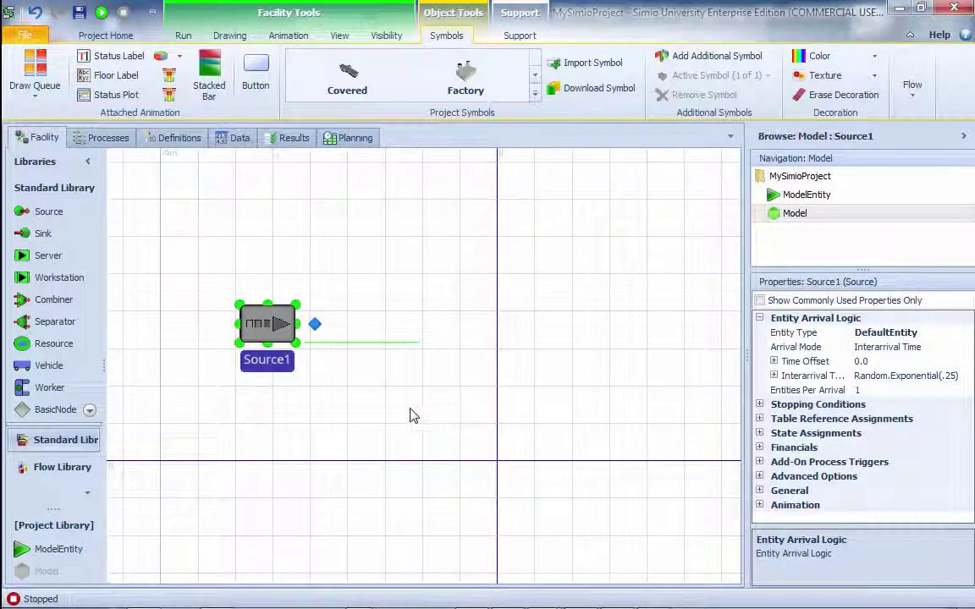
pyautogui.scroll(-1, 430, 418)
pyautogui.moveTo(326, 360); pyautogui.dragTo(266, 339)
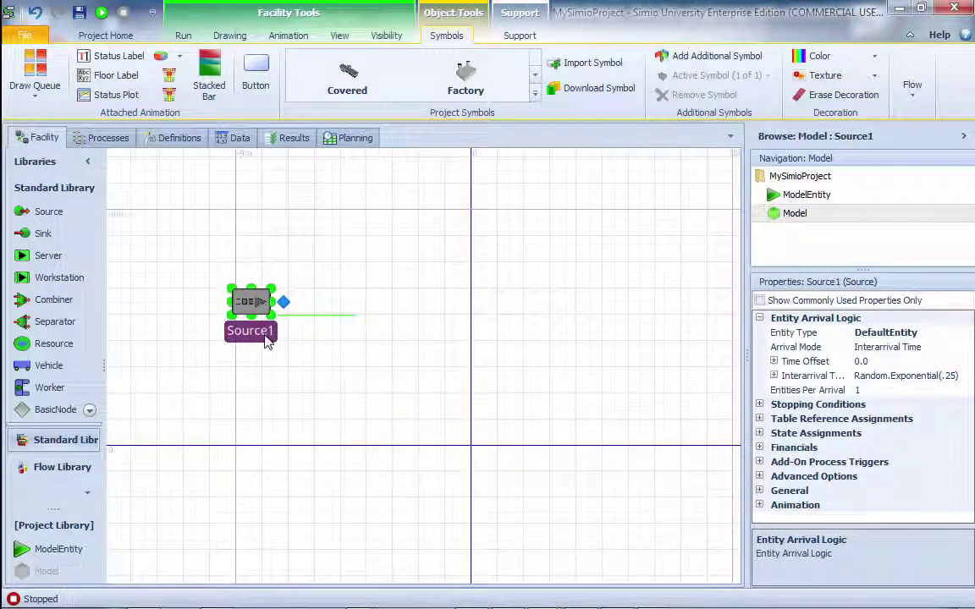
pyautogui.doubleClick(266, 337)
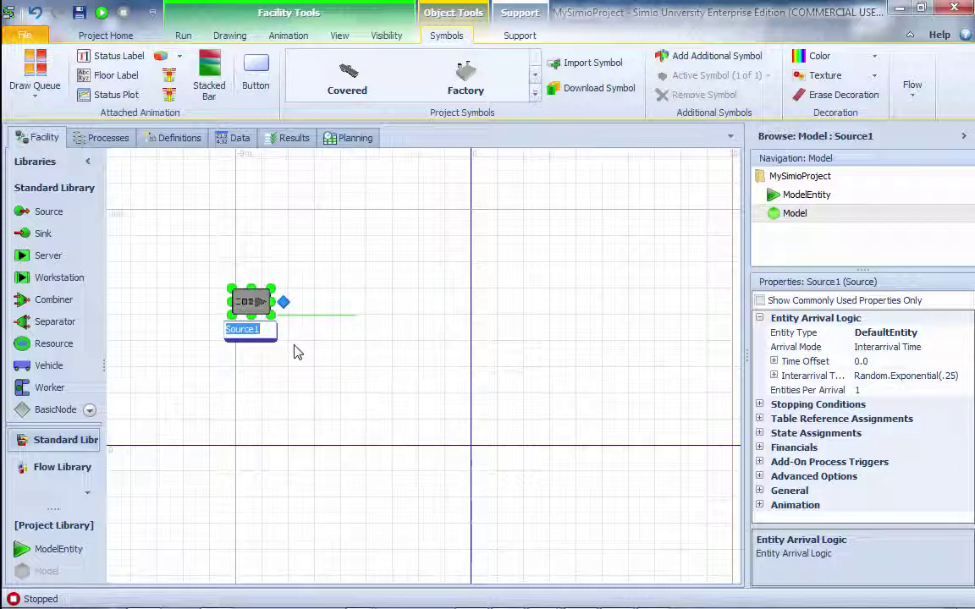
pyautogui.write('OrderArrival')
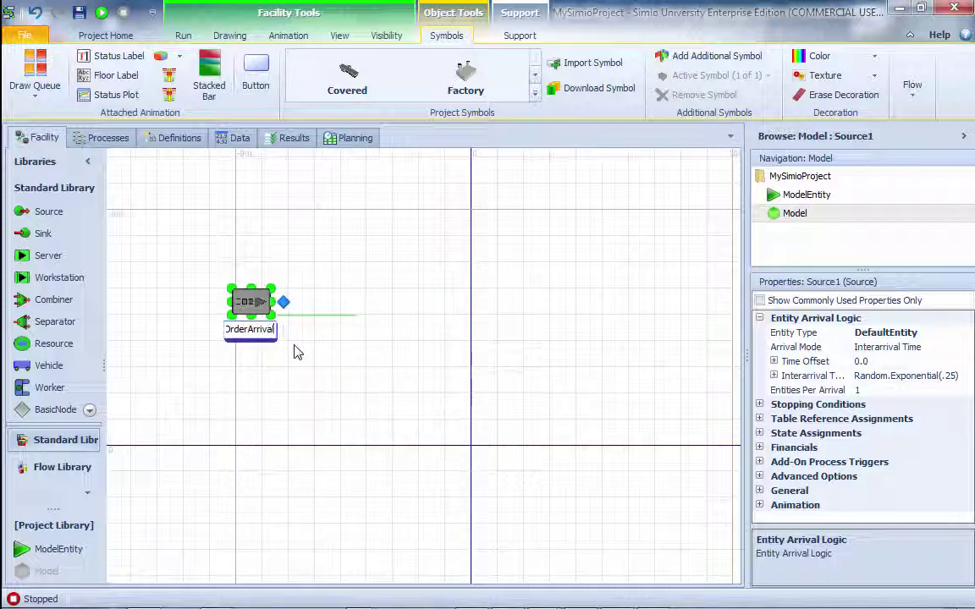
pyautogui.press('Return')
pyautogui.moveTo(253, 292); pyautogui.dragTo(233, 262)
# - Add Workstation1 and Sink1 to the right of OrderArrival
pyautogui.moveTo(55, 284); pyautogui.dragTo(415, 396)
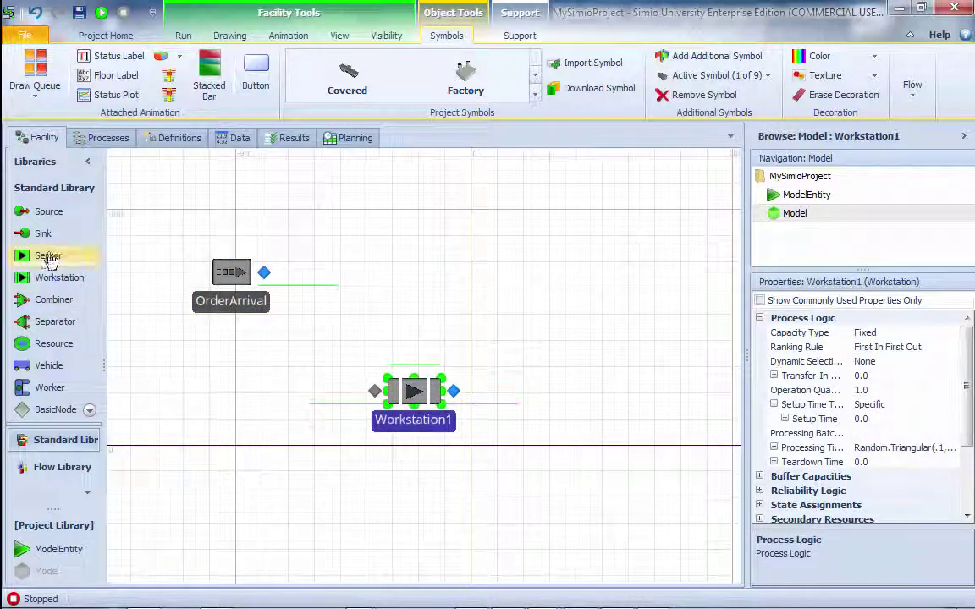
pyautogui.moveTo(42, 233); pyautogui.dragTo(672, 397)
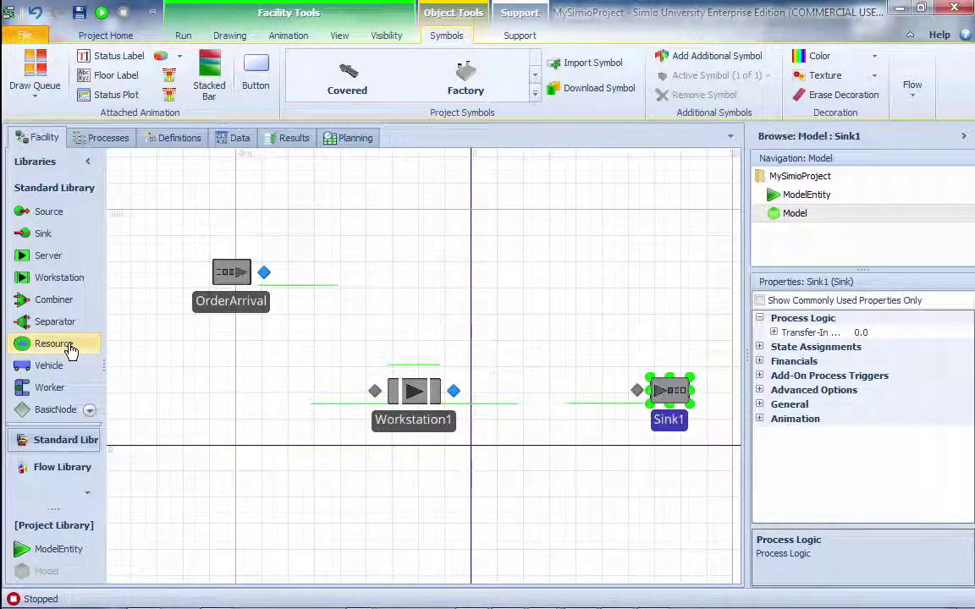
pyautogui.scroll(-2, 78, 389)
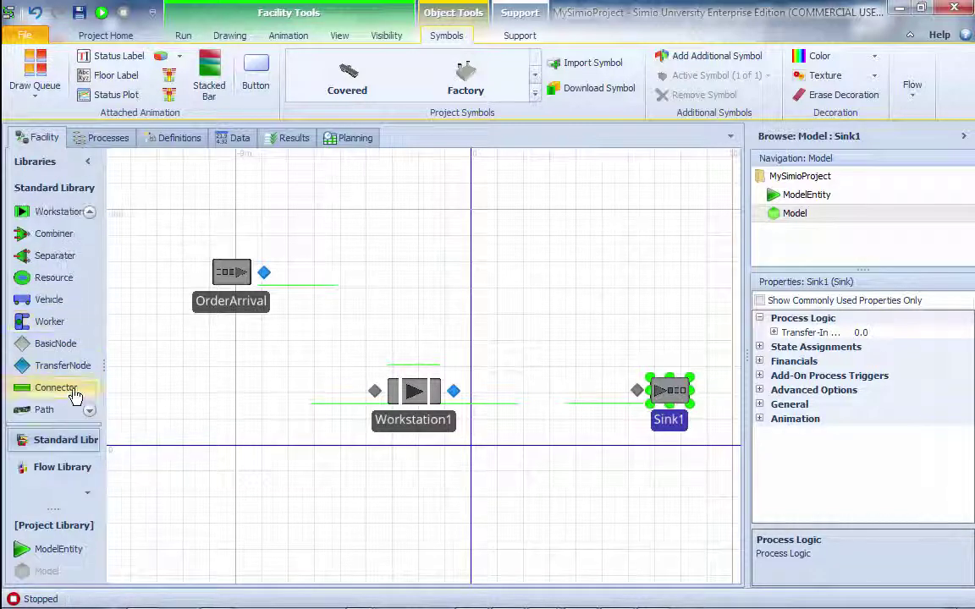
pyautogui.scroll(-2, 74, 396)
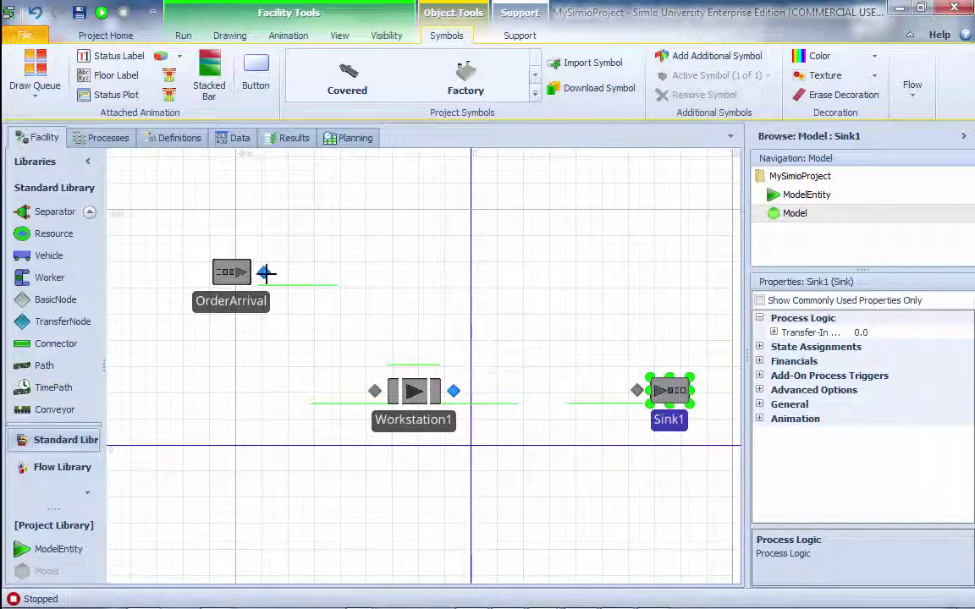
# - Draw time paths from OrderArrival to Workstation1 and from Workstation1 to Sink1
pyautogui.moveTo(265, 273); pyautogui.dragTo(375, 391)
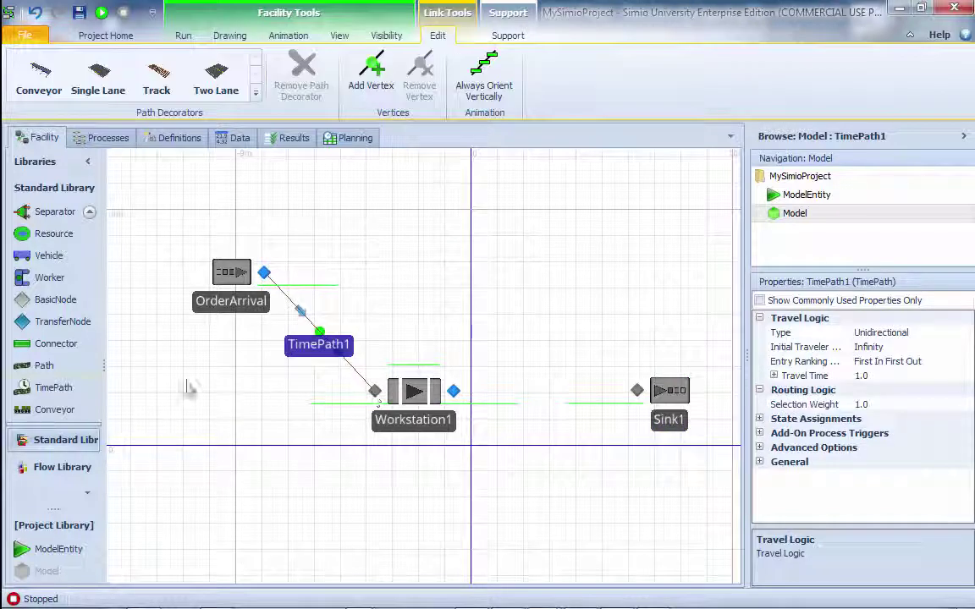
pyautogui.click(54, 387)
pyautogui.click(454, 391)
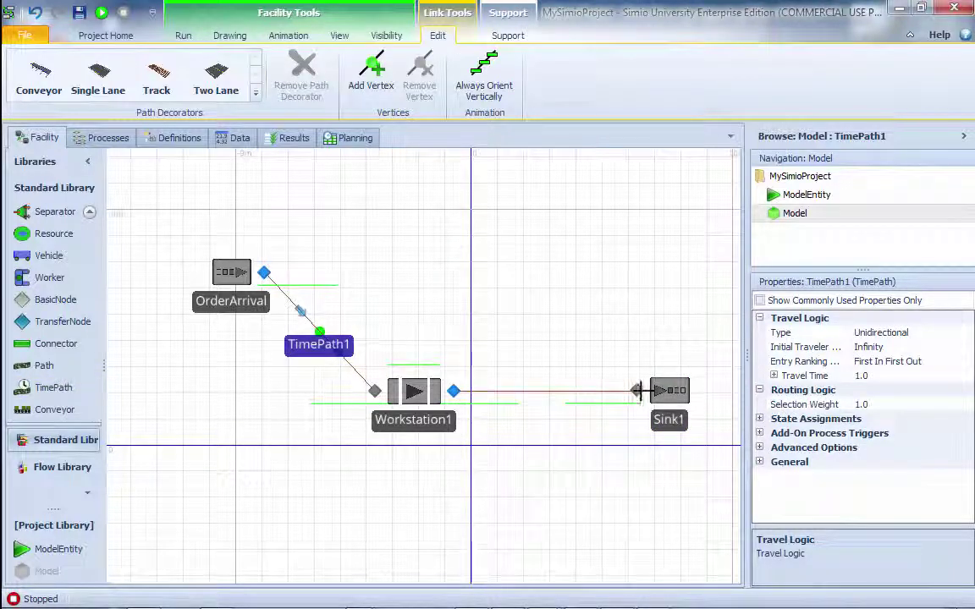
pyautogui.click(636, 391)
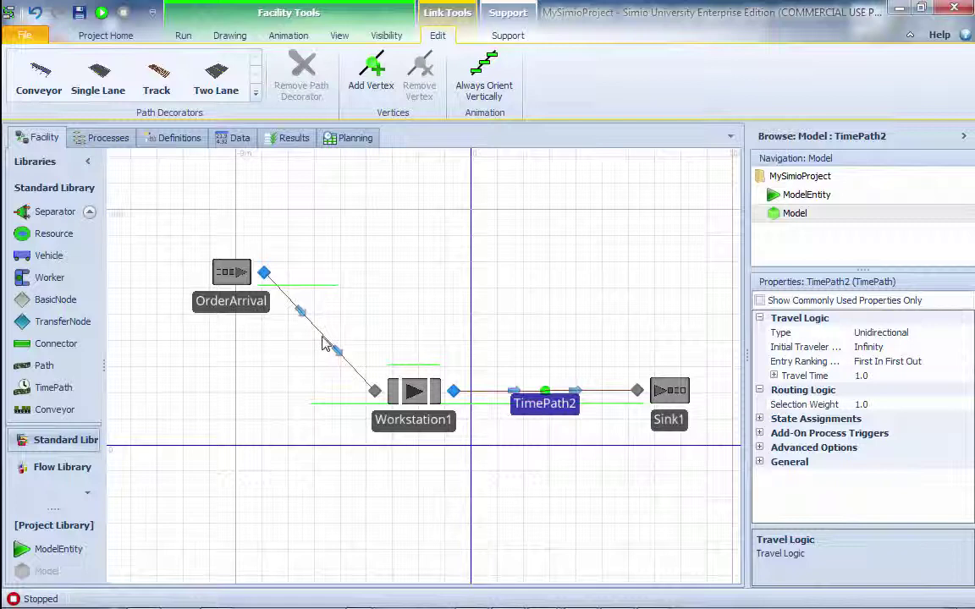
# - Set both paths' Travel Time to Random.Uniform(1,2) minutes
pyautogui.keyDown('ctrl'); pyautogui.click(321, 343); pyautogui.keyUp('ctrl')
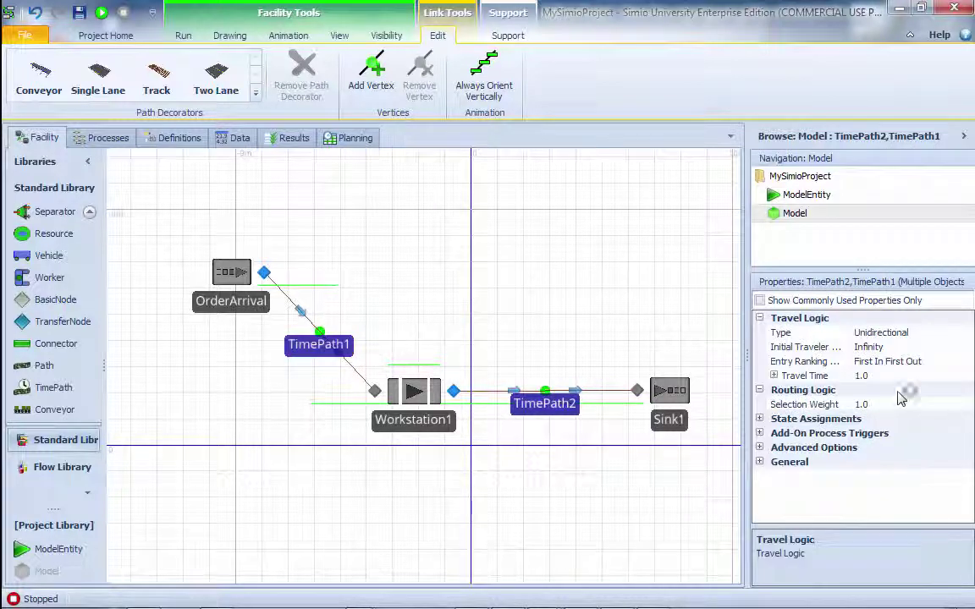
pyautogui.click(863, 375)
pyautogui.click(860, 374)
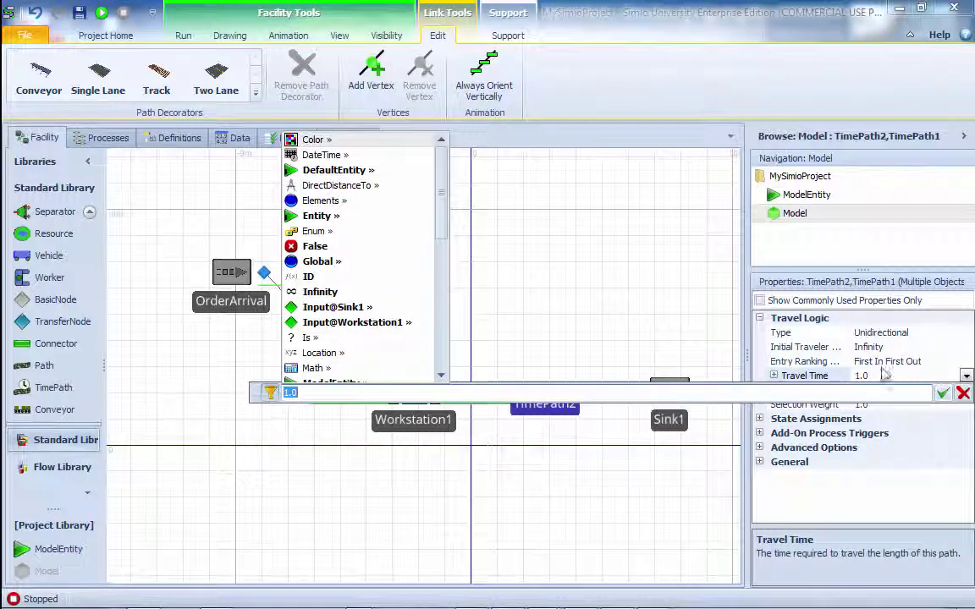
pyautogui.write('Random.')
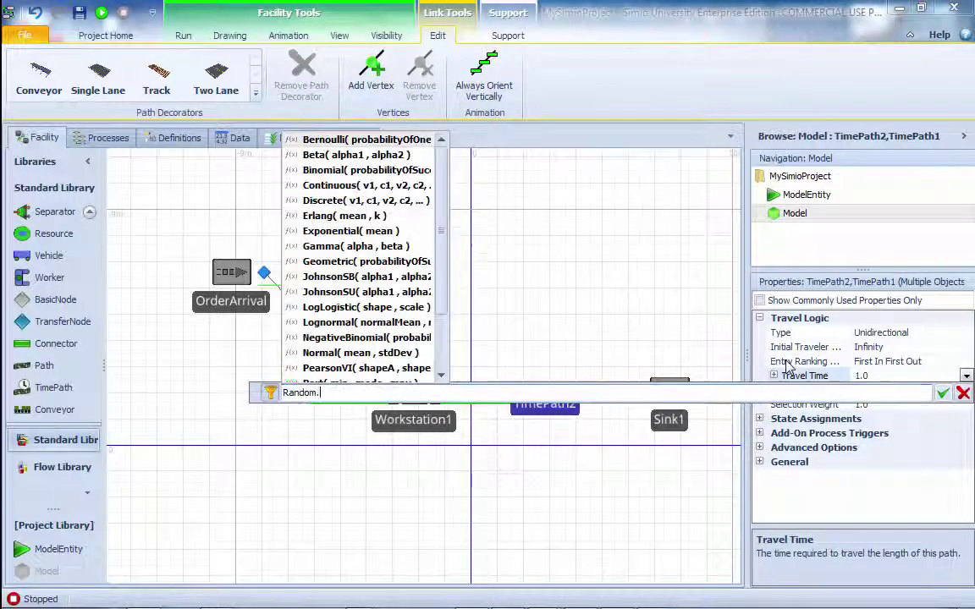
pyautogui.press('Return')
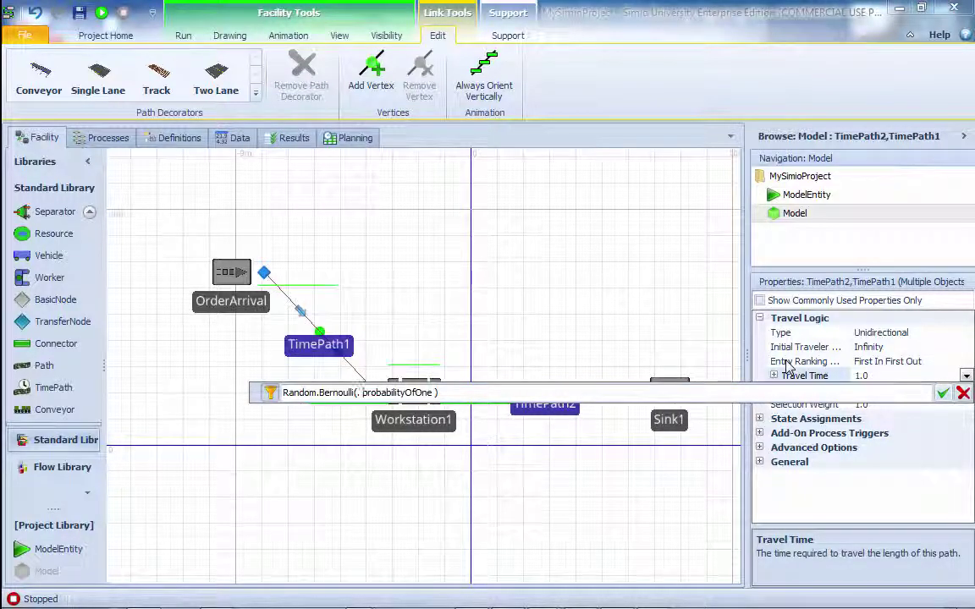
pyautogui.moveTo(438, 392); pyautogui.dragTo(323, 392)
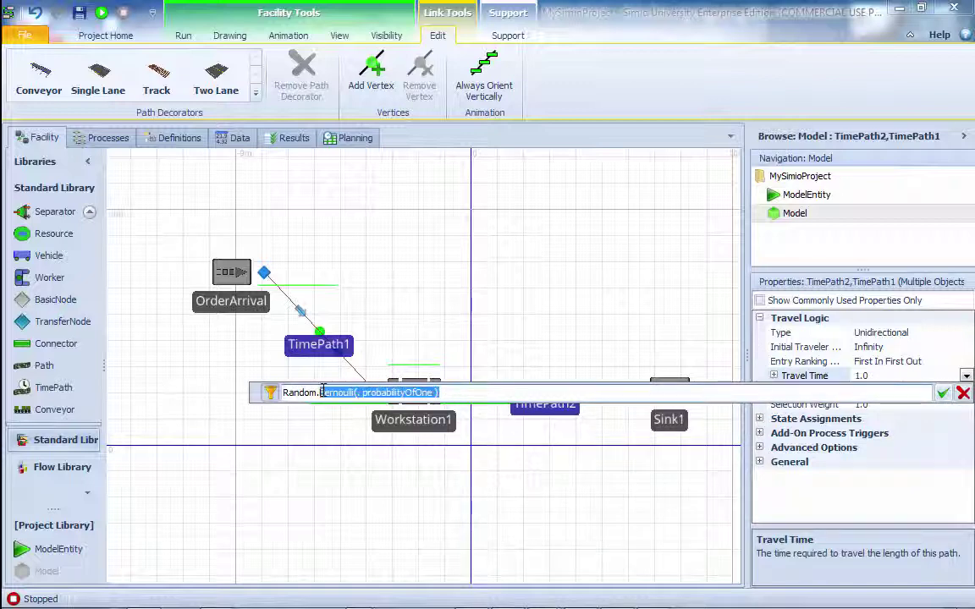
pyautogui.press('BackSpace')
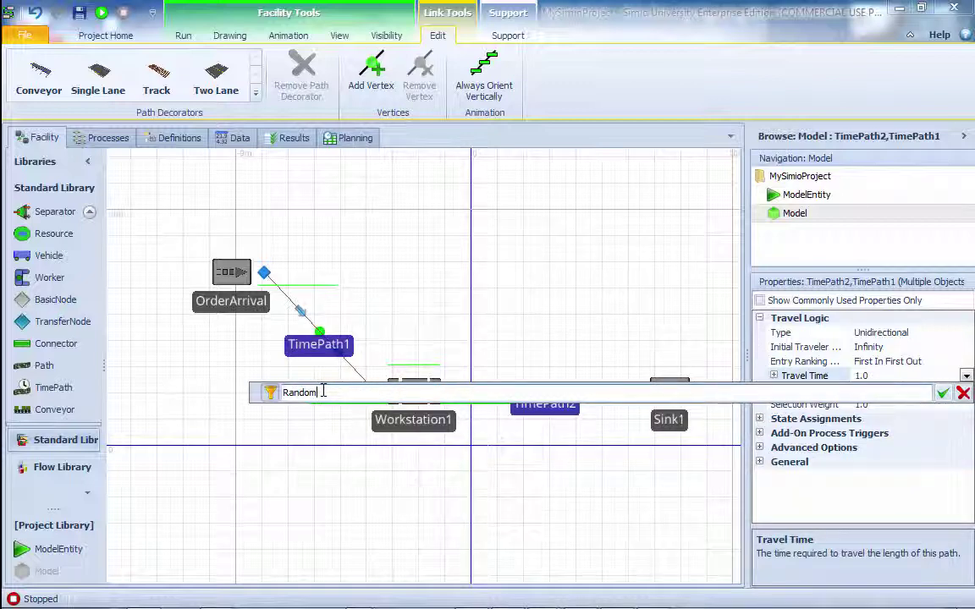
pyautogui.write('.U')
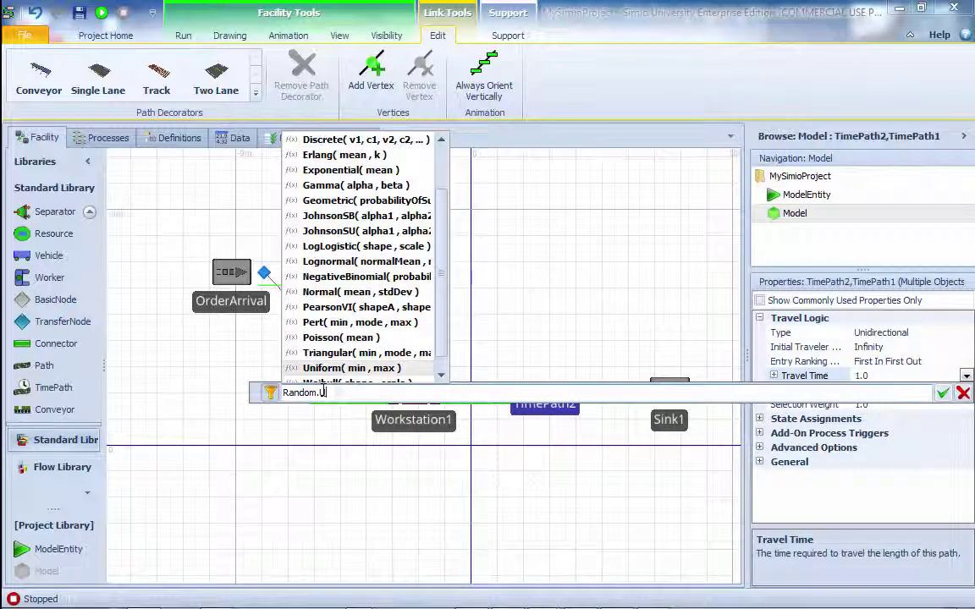
pyautogui.press('Tab')
pyautogui.write('1,2')
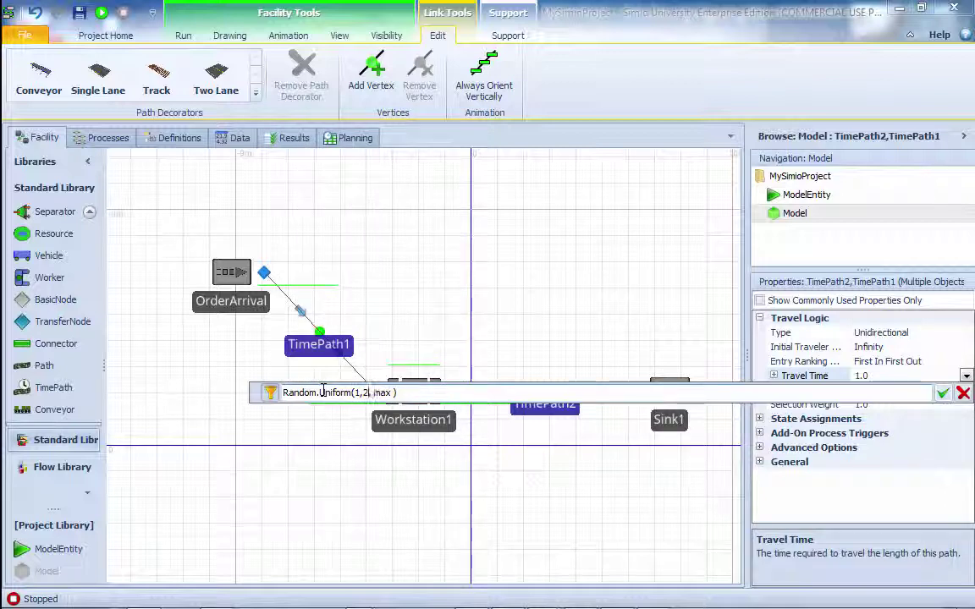
pyautogui.write(')')
pyautogui.press('Return')
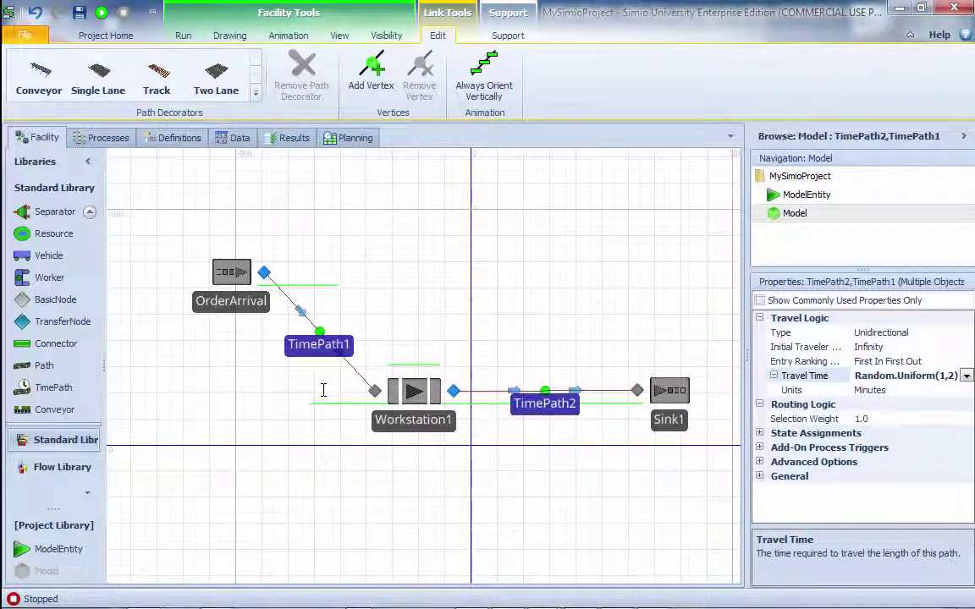
pyautogui.click(605, 294)
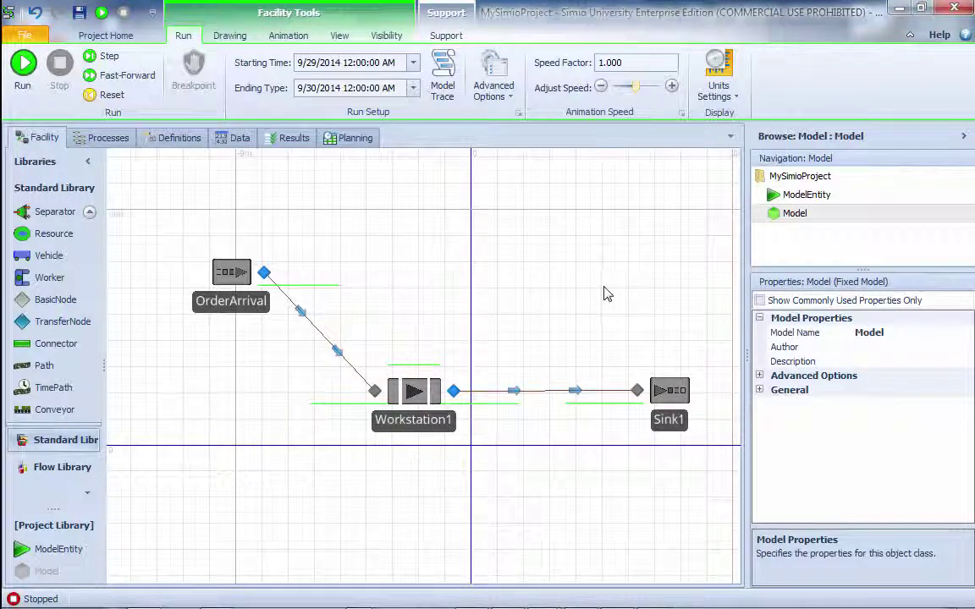
# - Edit the mean of OrderArrival's exponential Interarrival Time
pyautogui.click(231, 271)
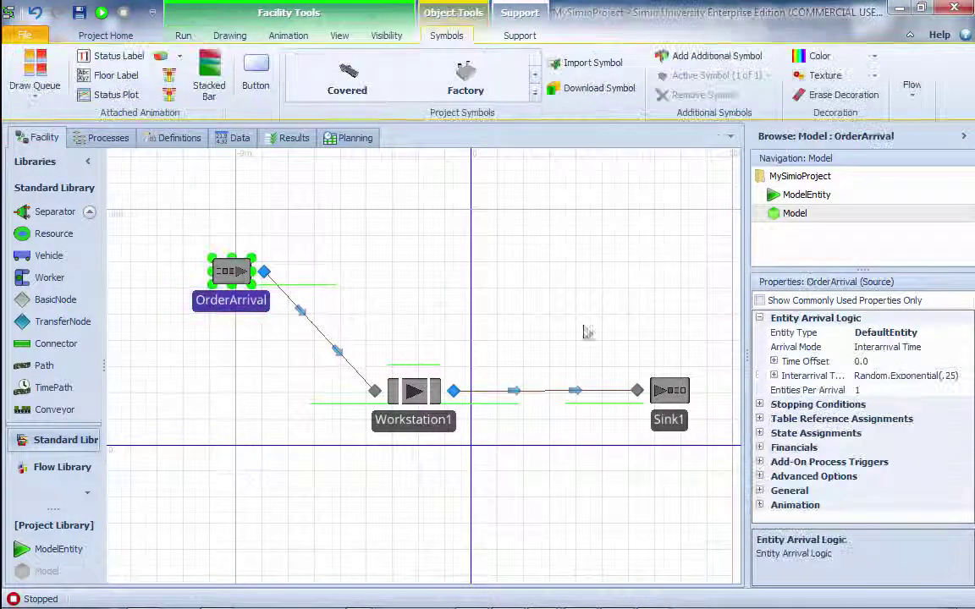
pyautogui.click(955, 377)
pyautogui.click(966, 375)
pyautogui.click(384, 392)
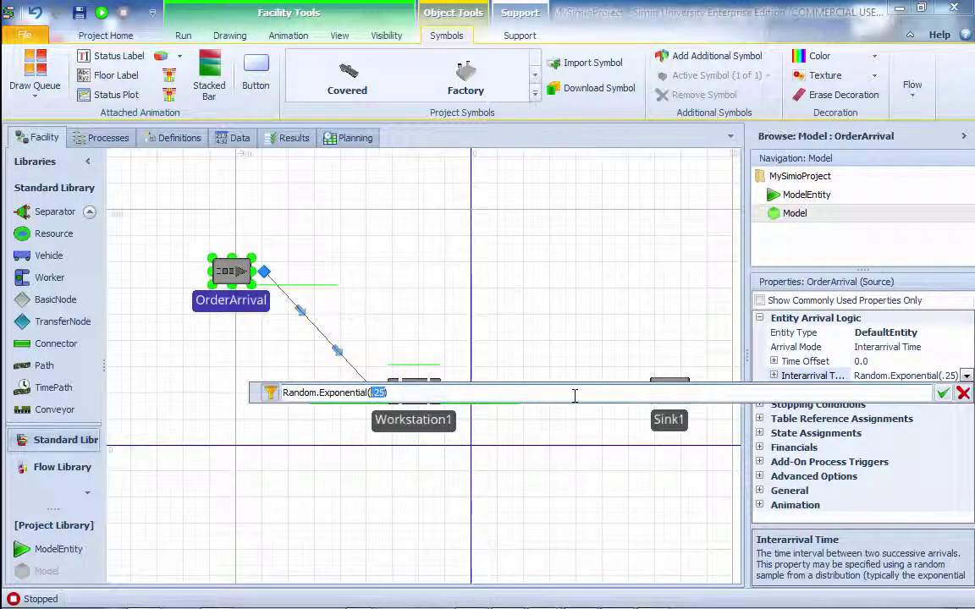
pyautogui.press('Return')
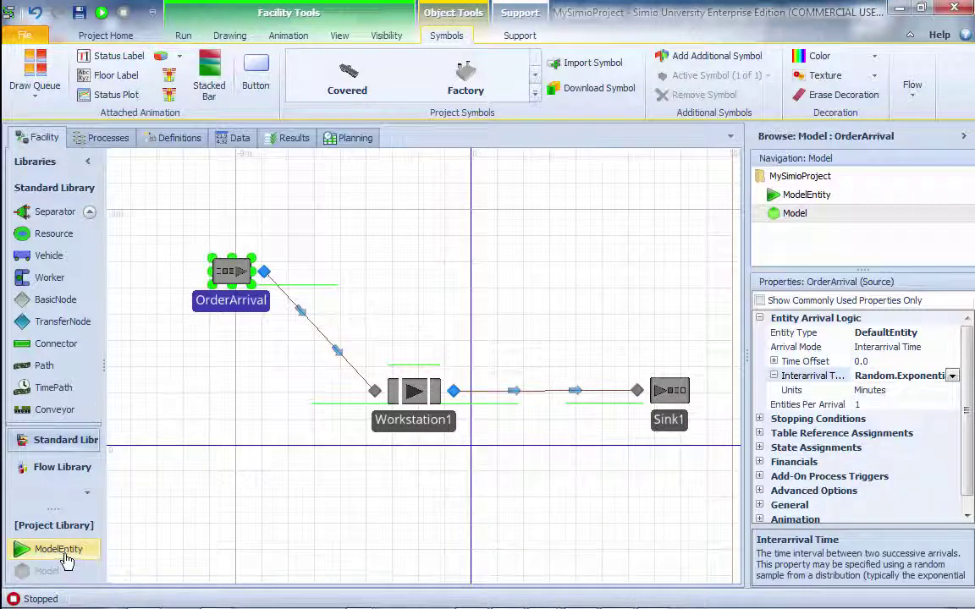
# - Place a ModelEntity above OrderArrival and name it Orders
pyautogui.moveTo(34, 555); pyautogui.dragTo(175, 212)
pyautogui.press('F2')
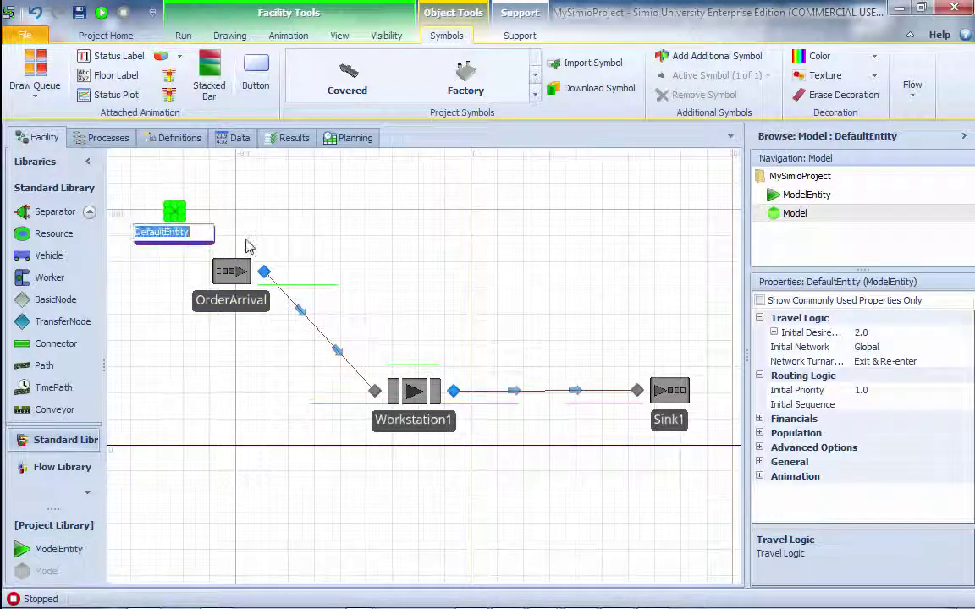
pyautogui.write('Orders')
pyautogui.press('Return')
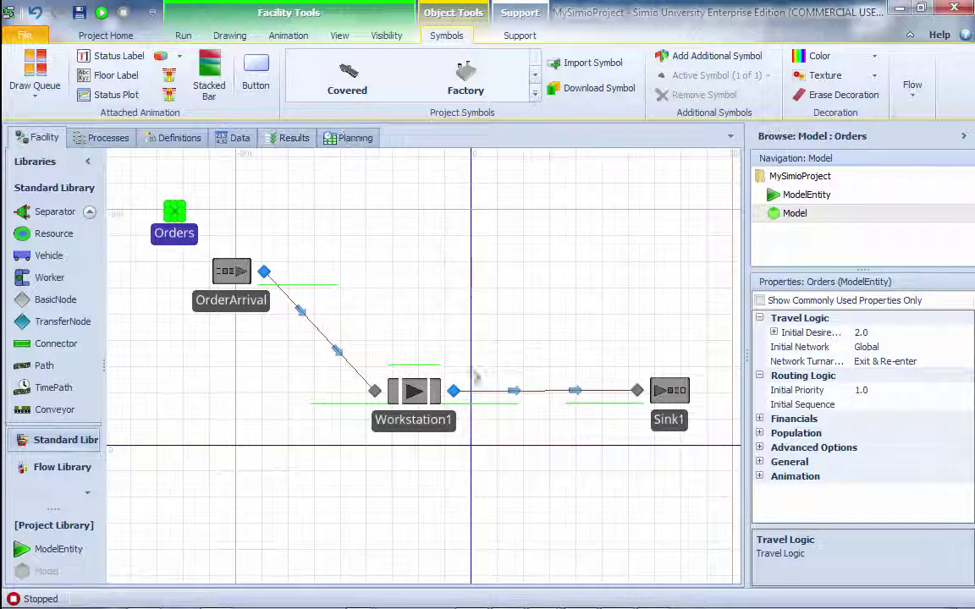
# - Select Workstation1, widen the properties panel and check its Random.Triangular(.1,.2,.3) processing time
pyautogui.click(433, 423)
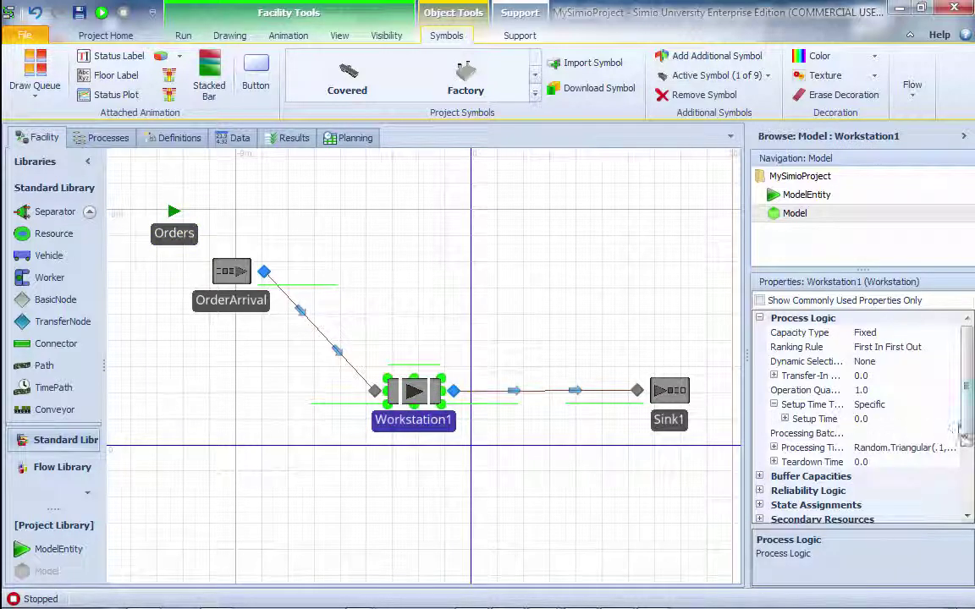
pyautogui.moveTo(971, 429); pyautogui.dragTo(972, 464)
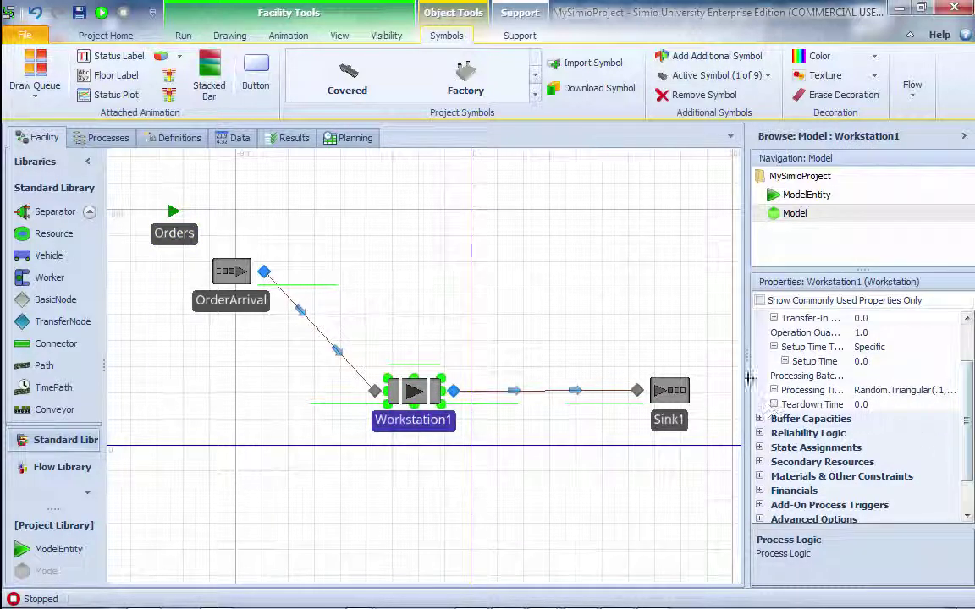
pyautogui.moveTo(746, 364); pyautogui.dragTo(619, 365)
pyautogui.click(884, 390)
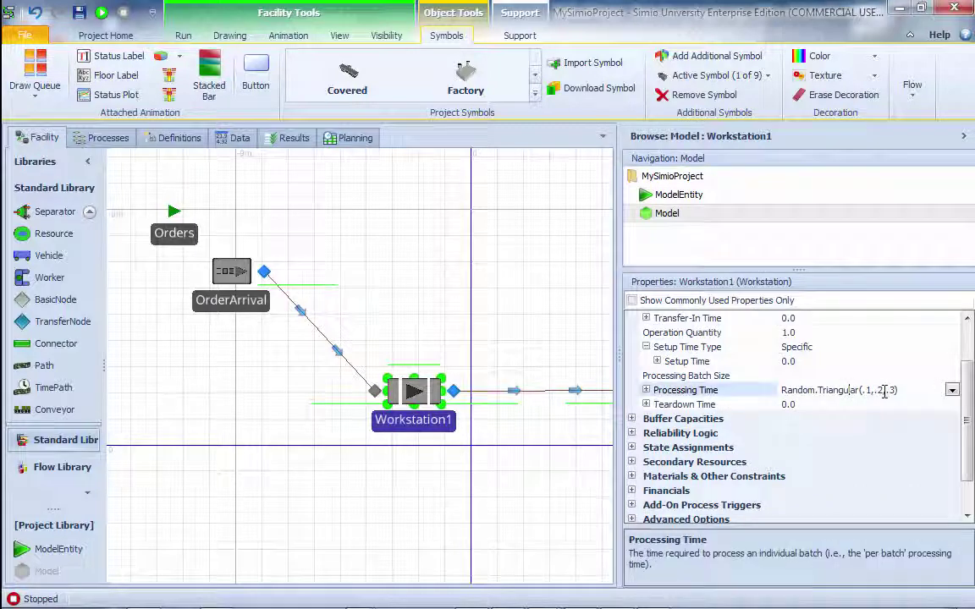
pyautogui.doubleClick(893, 390)
pyautogui.click(865, 391)
# - Set Workstation1's Setup Time to 2 minutes and Teardown Time to 1 minute
pyautogui.click(646, 405)
pyautogui.click(809, 362)
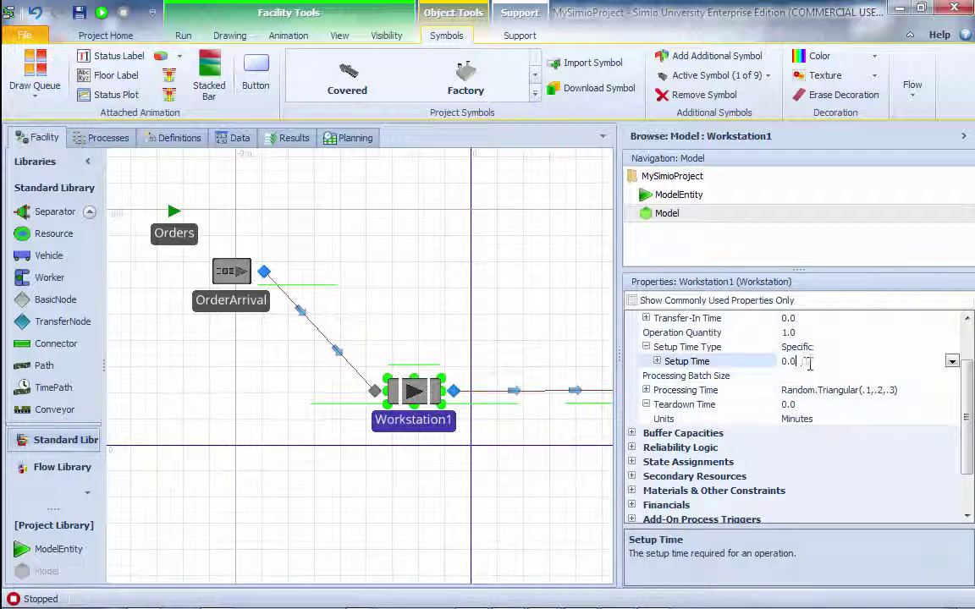
pyautogui.moveTo(810, 363); pyautogui.dragTo(762, 364)
pyautogui.write('2')
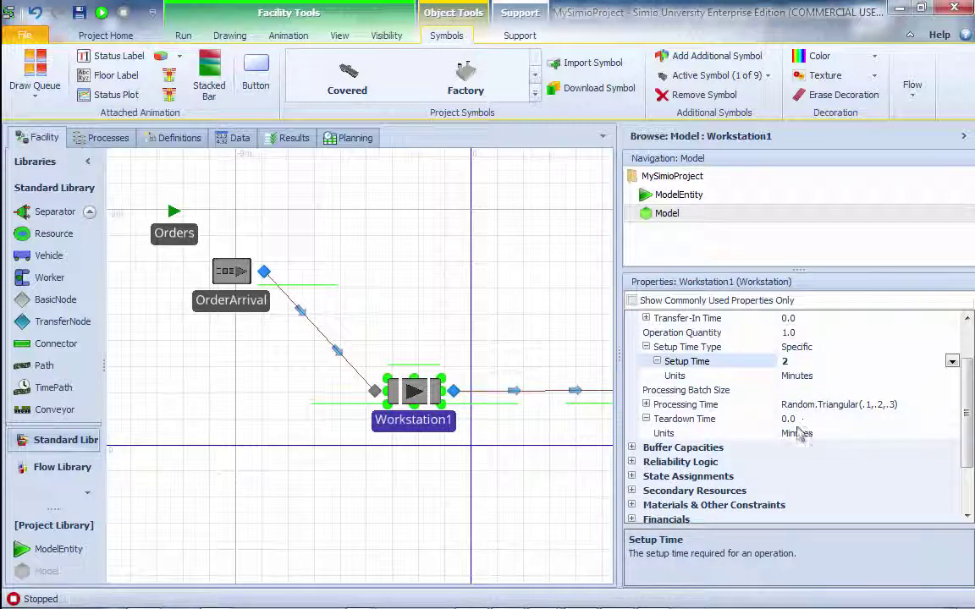
pyautogui.moveTo(793, 420); pyautogui.dragTo(769, 421)
pyautogui.write('1')
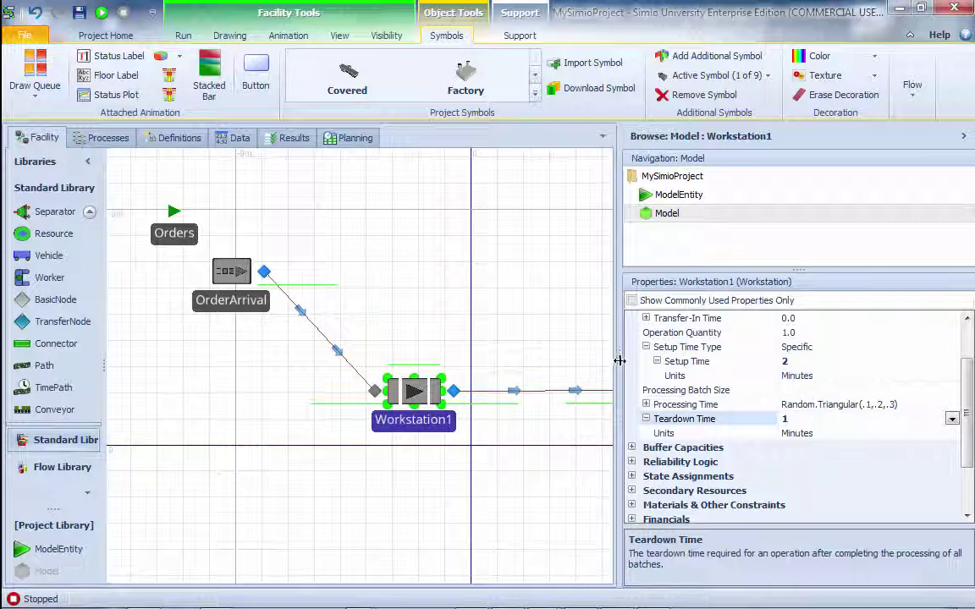
pyautogui.moveTo(619, 360); pyautogui.dragTo(664, 361)
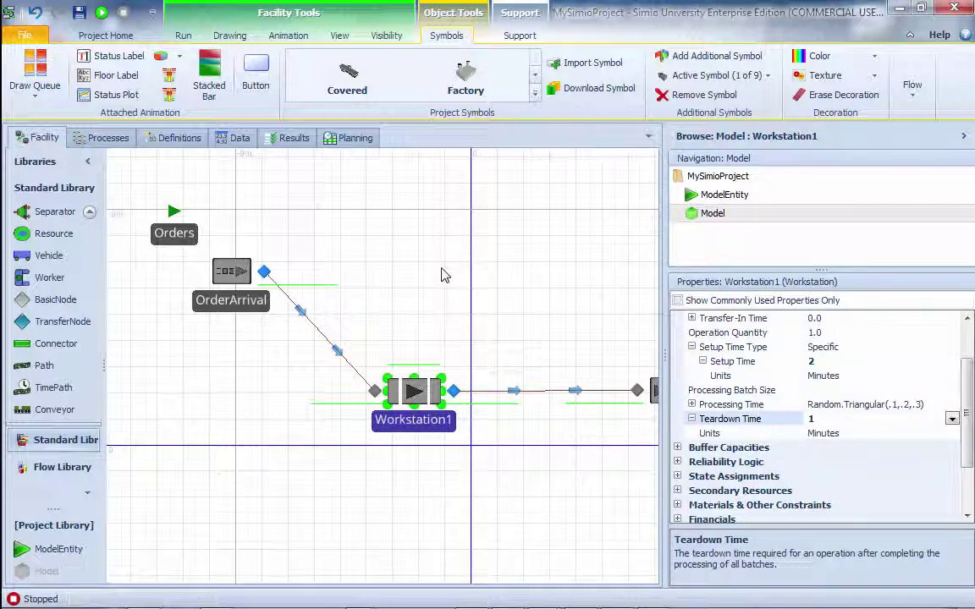
pyautogui.click(159, 239)
pyautogui.click(157, 237)
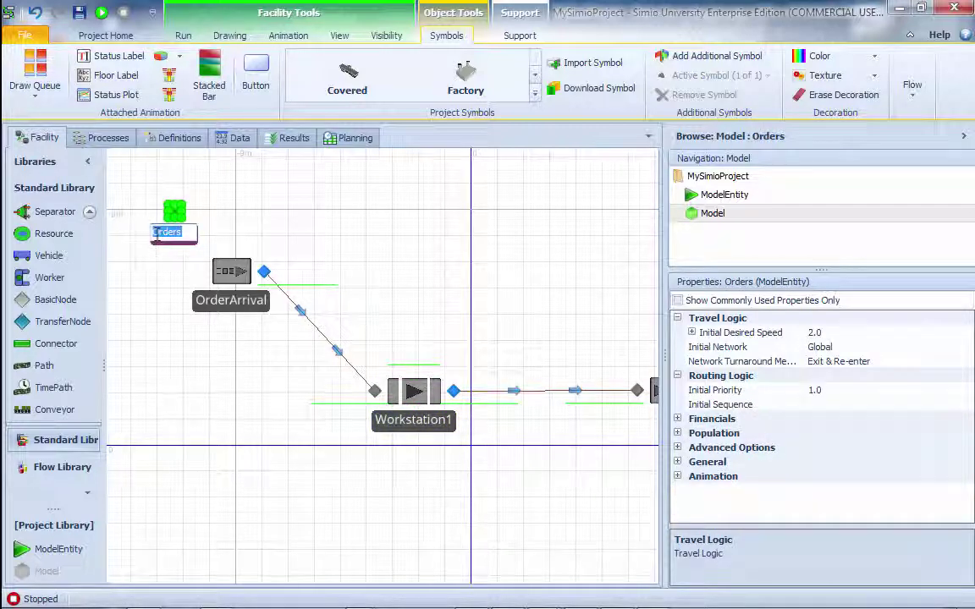
pyautogui.click(285, 224)
pyautogui.click(230, 271)
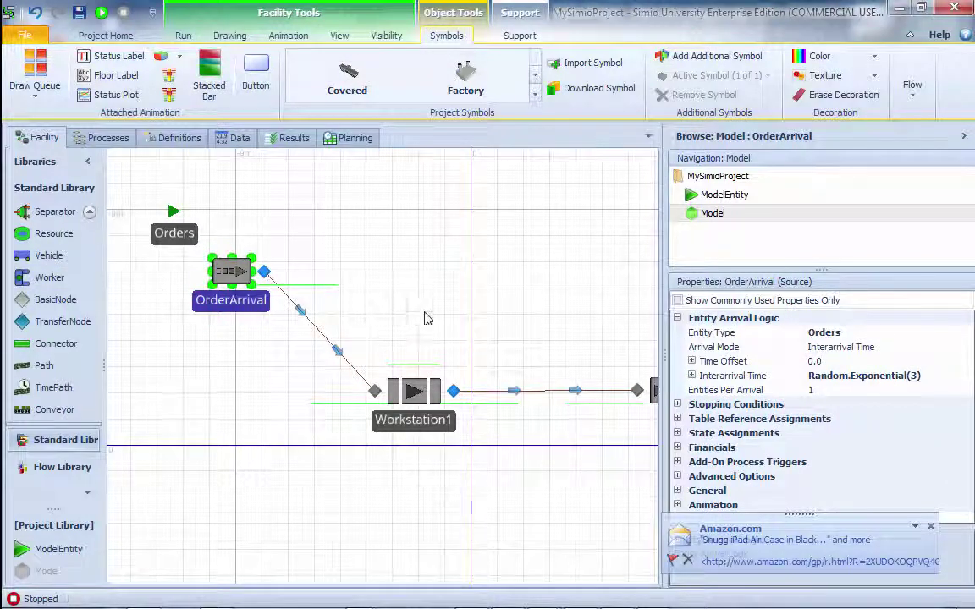
pyautogui.click(180, 238)
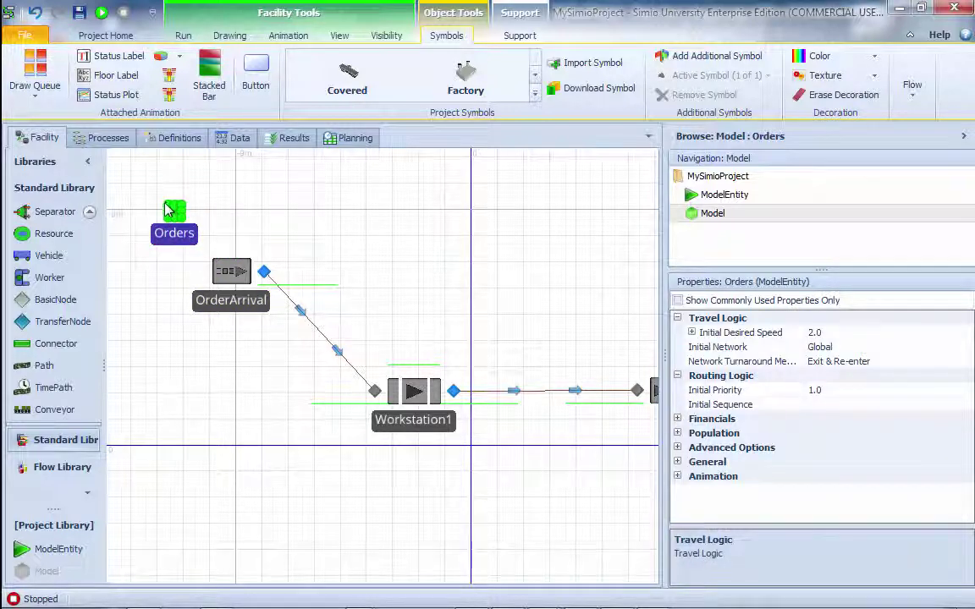
# - Add a real state OrderQty (initial value 0) under ModelEntity's Definitions > States, then return to Model
pyautogui.click(736, 214)
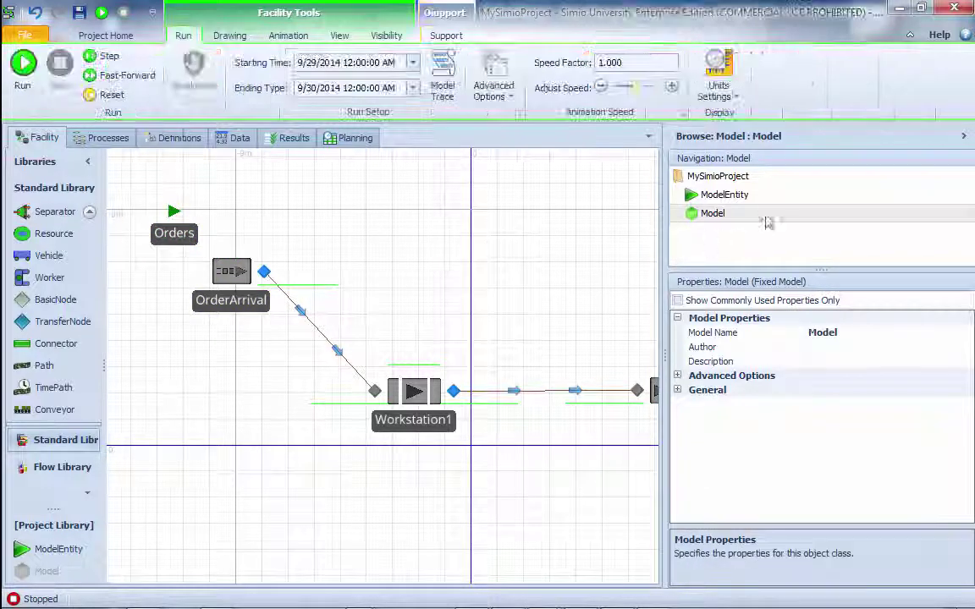
pyautogui.click(732, 196)
pyautogui.click(120, 138)
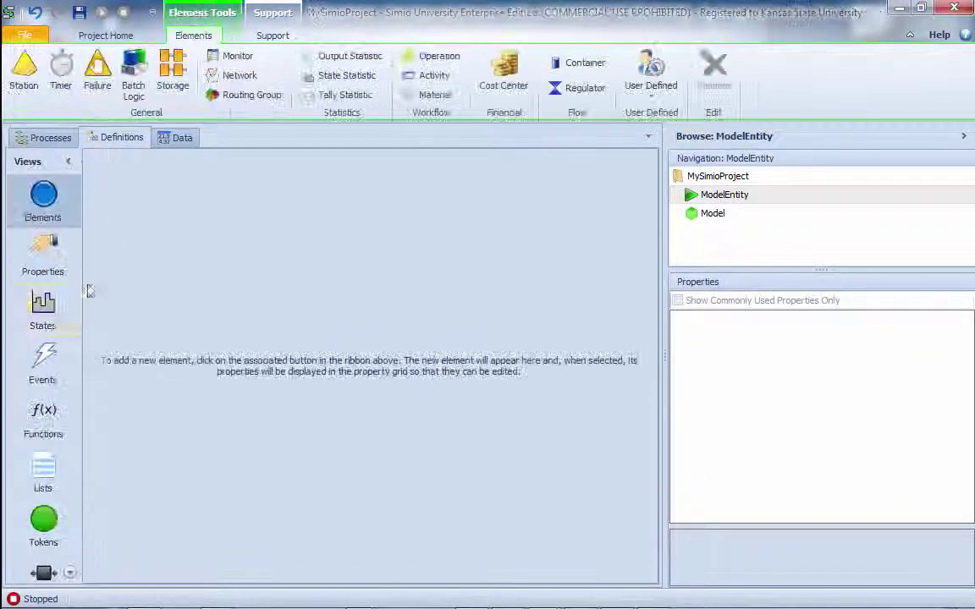
pyautogui.click(43, 309)
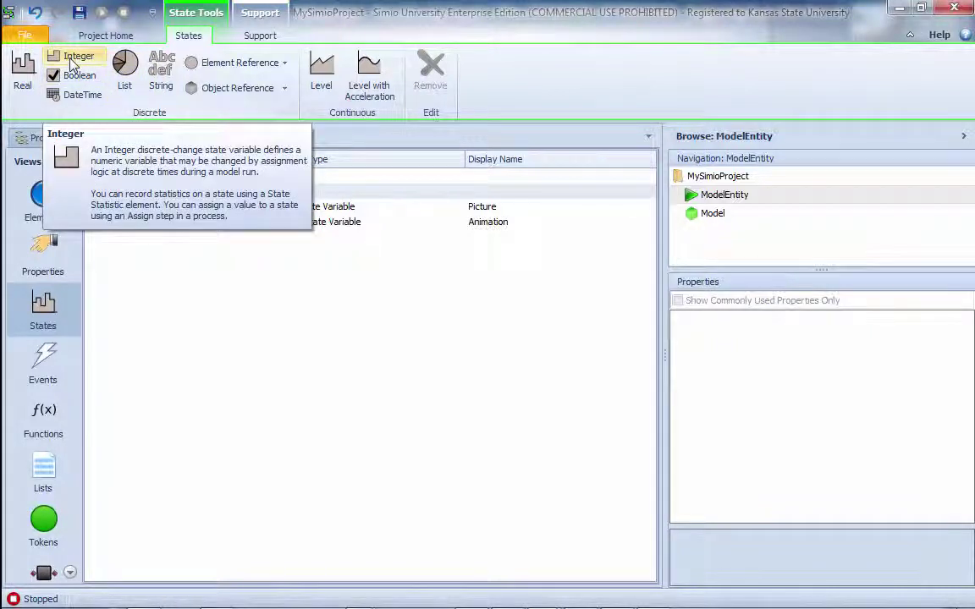
pyautogui.click(23, 68)
pyautogui.click(160, 238)
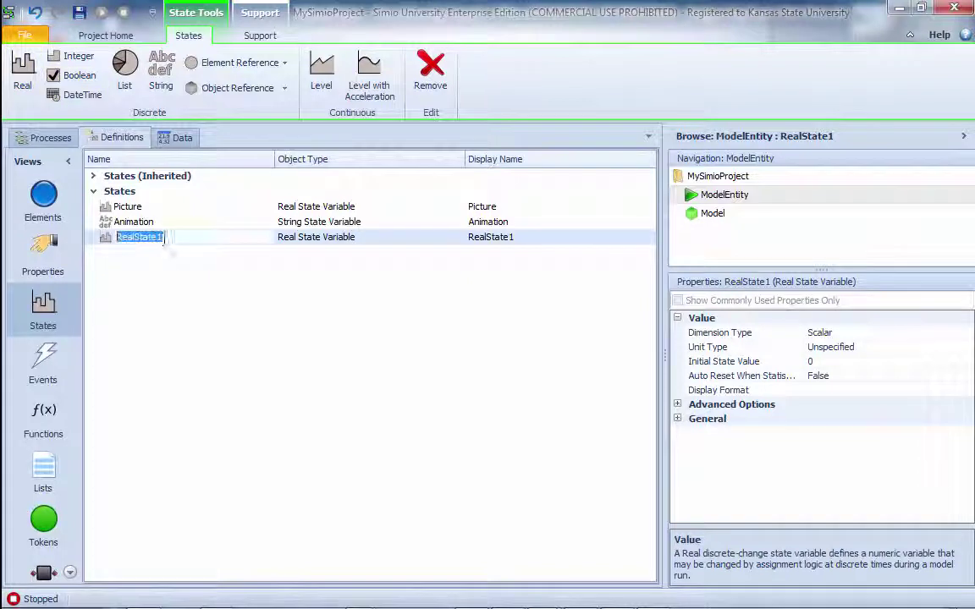
pyautogui.write('Od')
pyautogui.write('derQty')
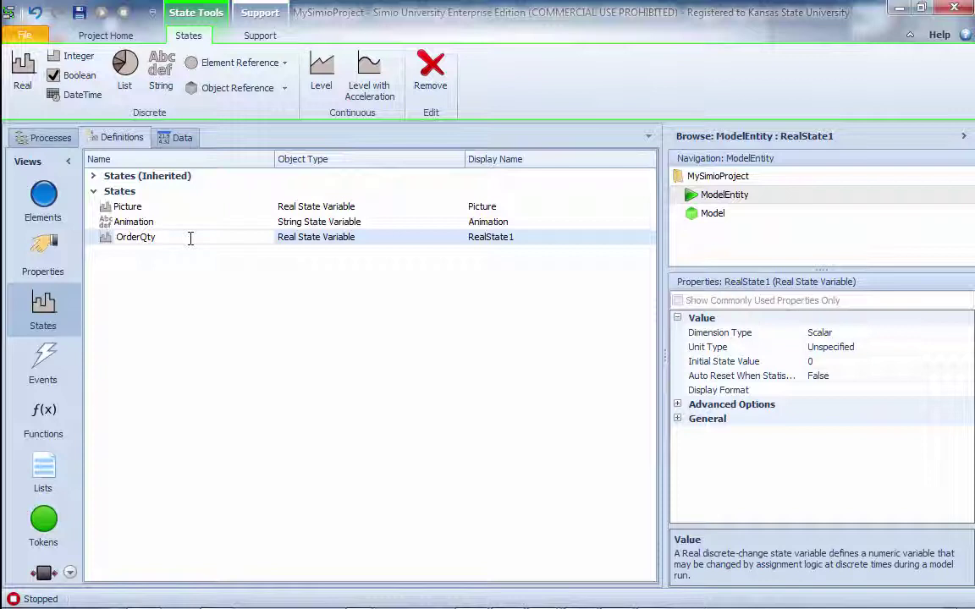
pyautogui.press('Return')
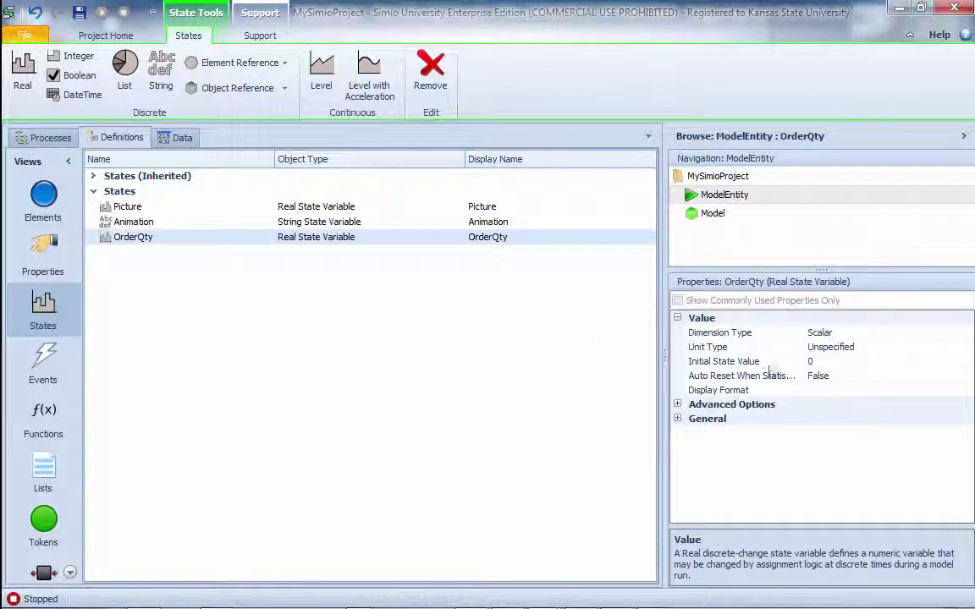
pyautogui.click(873, 348)
pyautogui.click(679, 419)
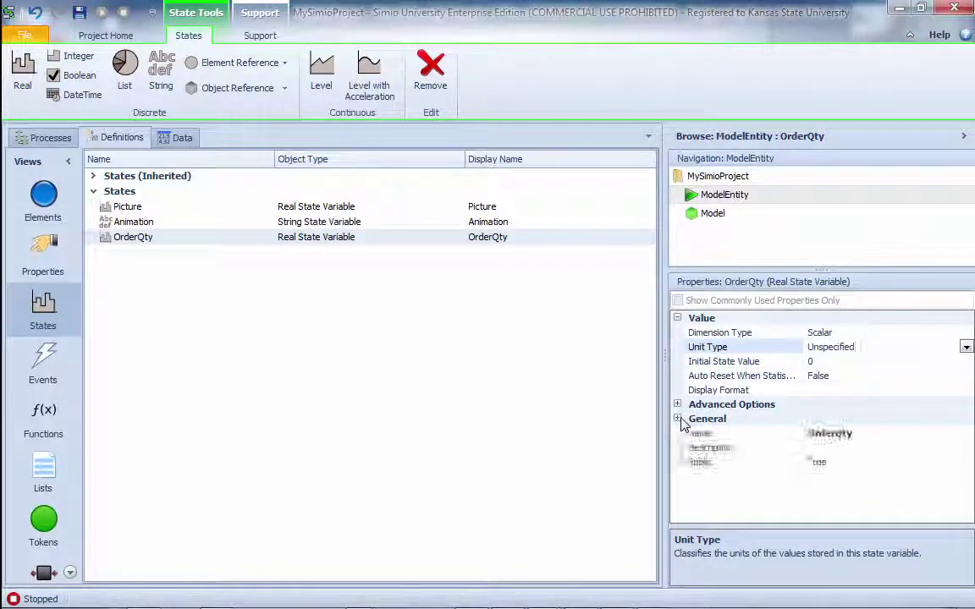
pyautogui.click(729, 217)
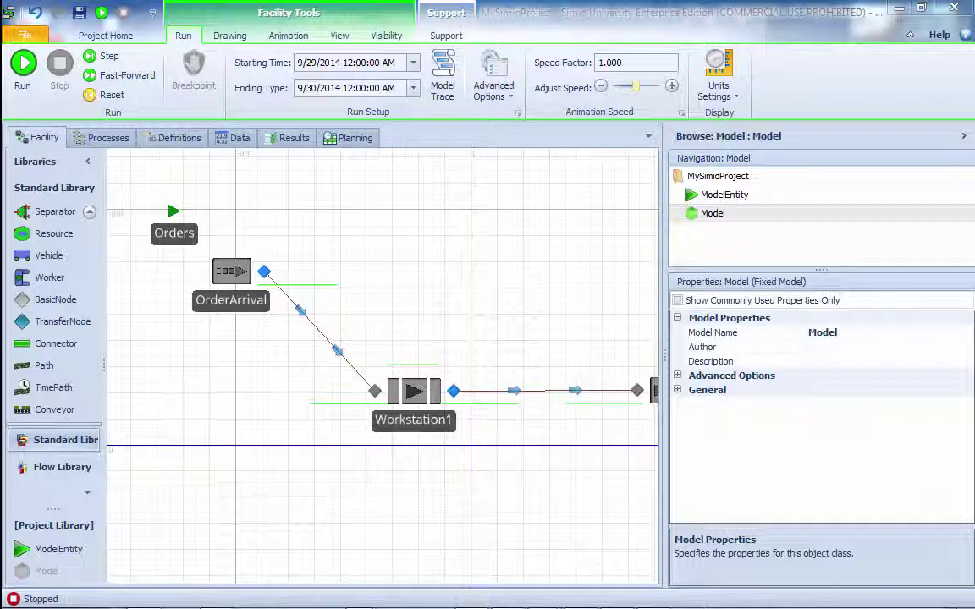
# - Add three more symbols to the Orders entity, giving it four
pyautogui.click(187, 242)
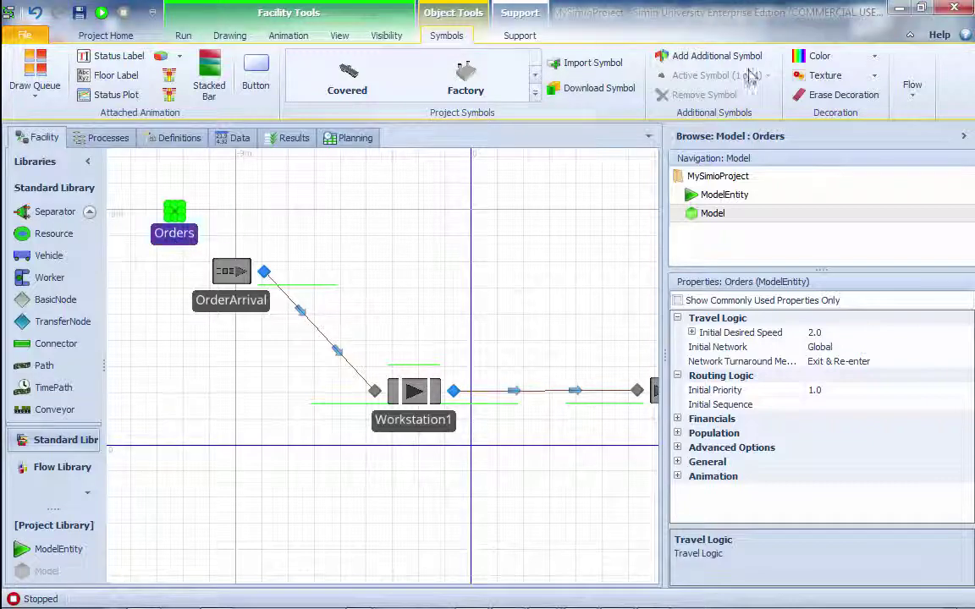
pyautogui.click(596, 191)
pyautogui.click(174, 212)
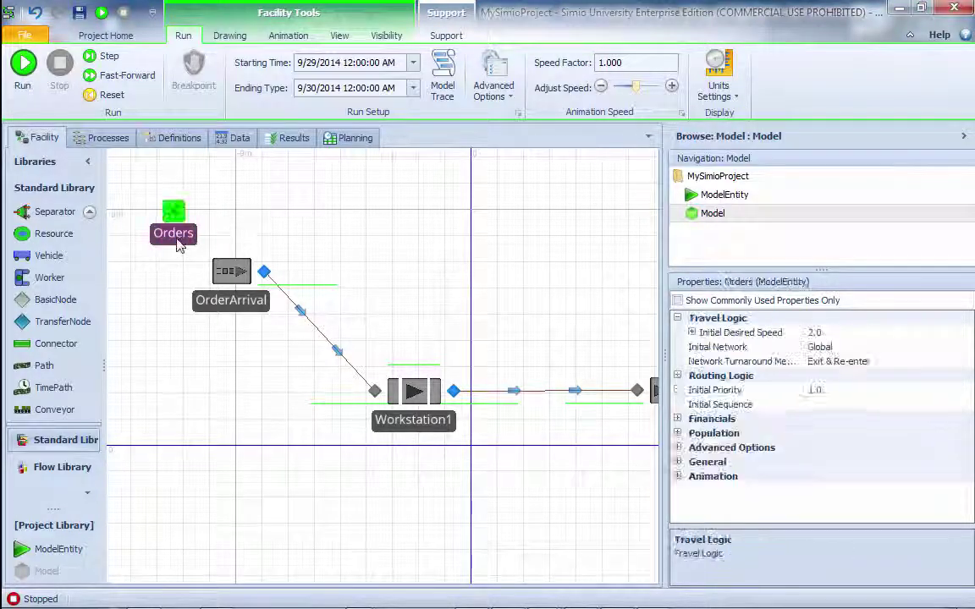
pyautogui.click(694, 57)
pyautogui.click(695, 56)
pyautogui.click(695, 57)
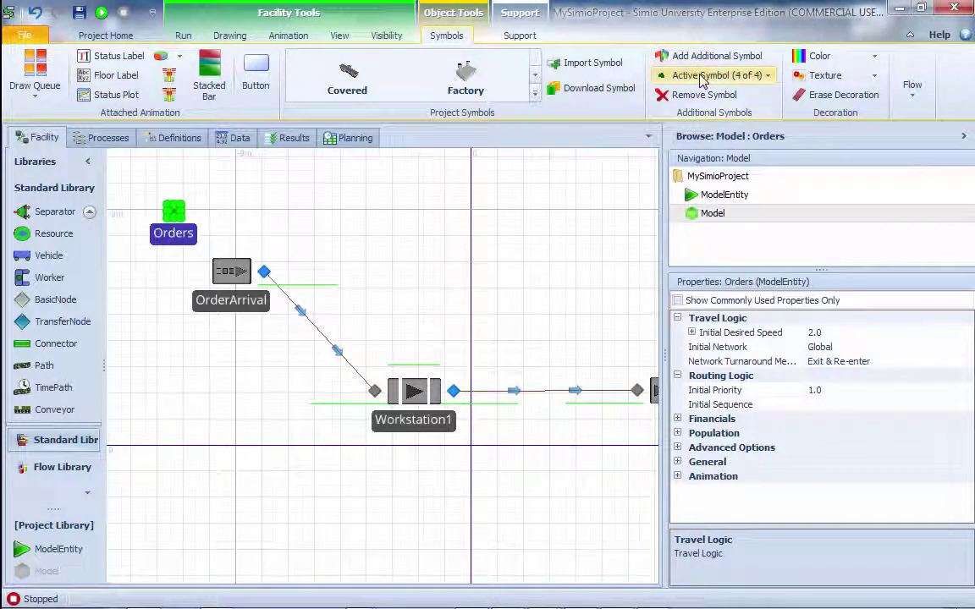
pyautogui.click(699, 76)
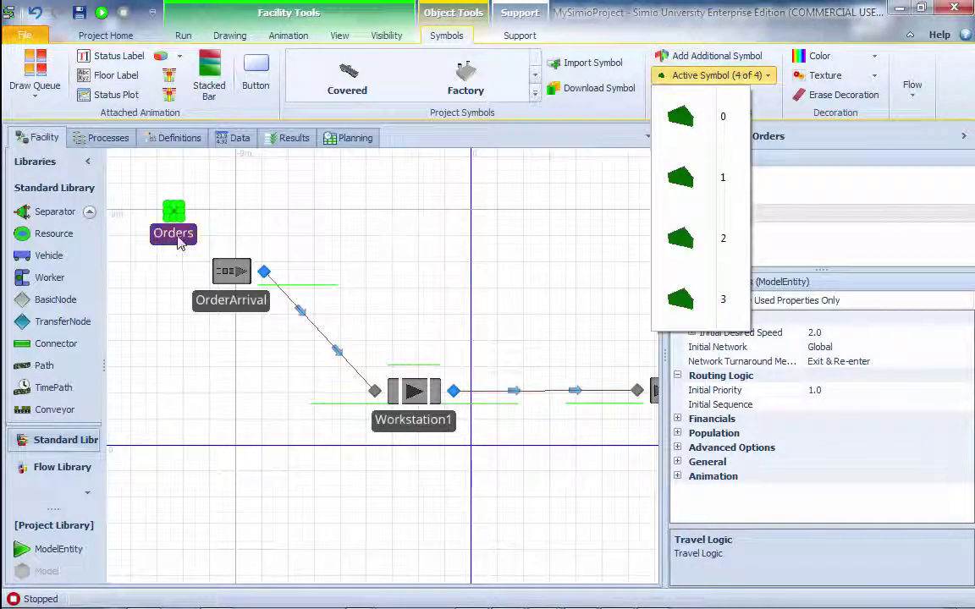
pyautogui.click(682, 182)
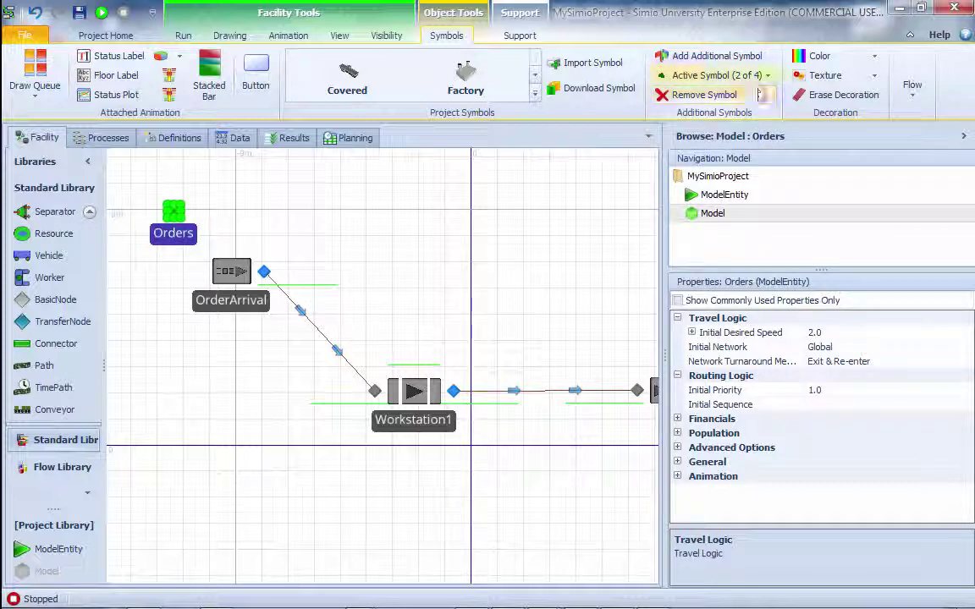
# - Colour Orders' symbols 2, 3 and 4 yellow, red and blue
pyautogui.click(874, 56)
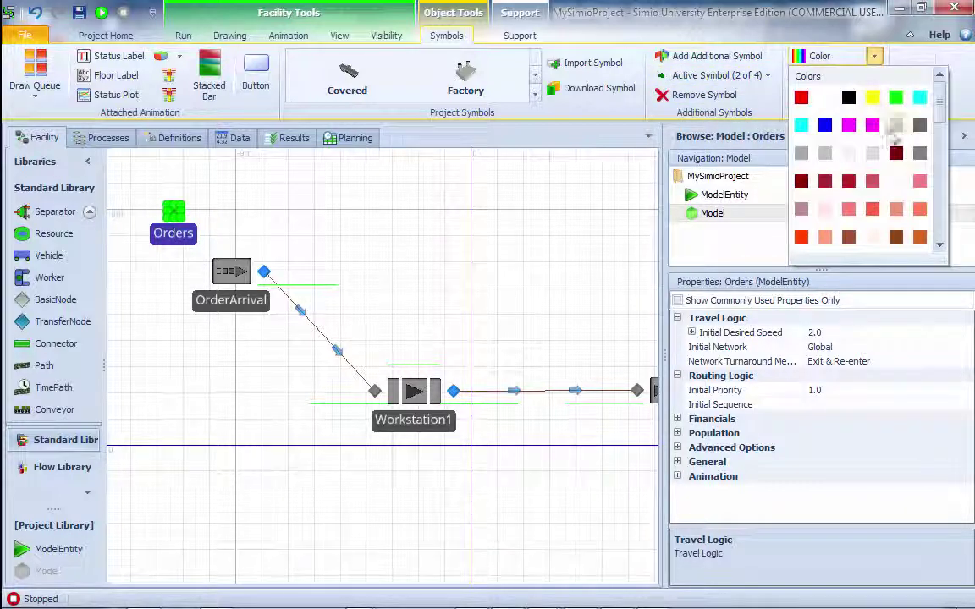
pyautogui.scroll(-1, 942, 117)
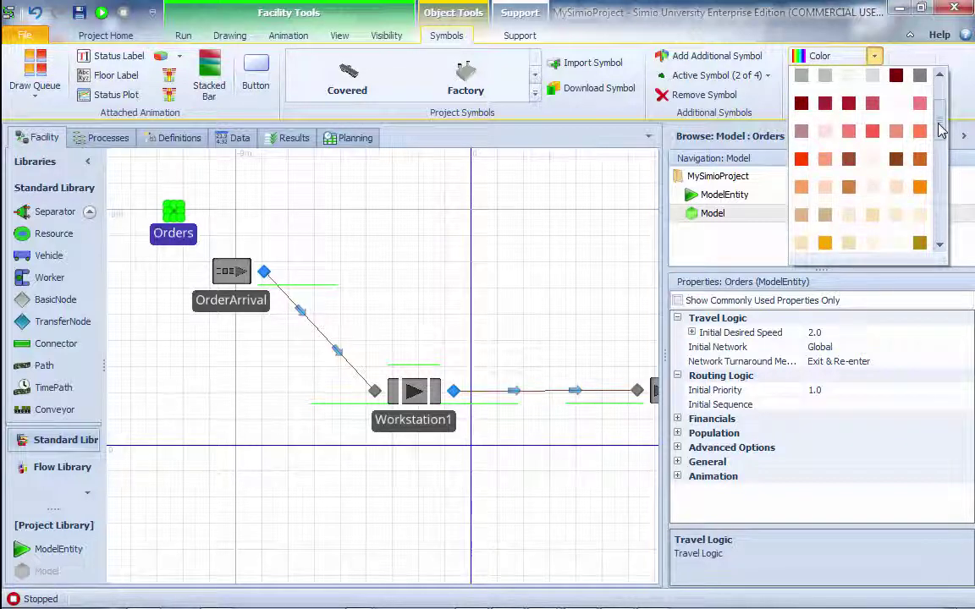
pyautogui.scroll(1, 942, 113)
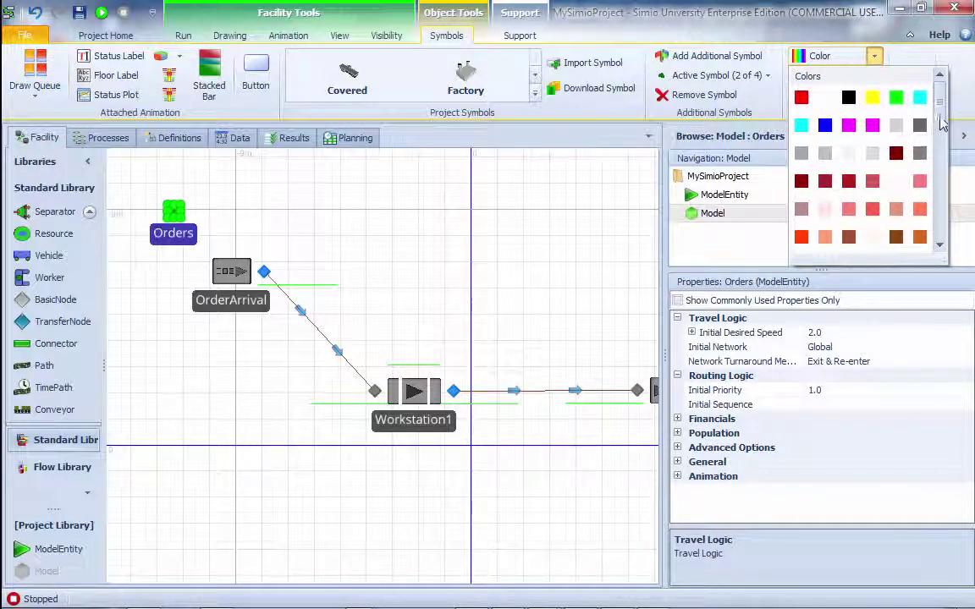
pyautogui.scroll(-1, 942, 123)
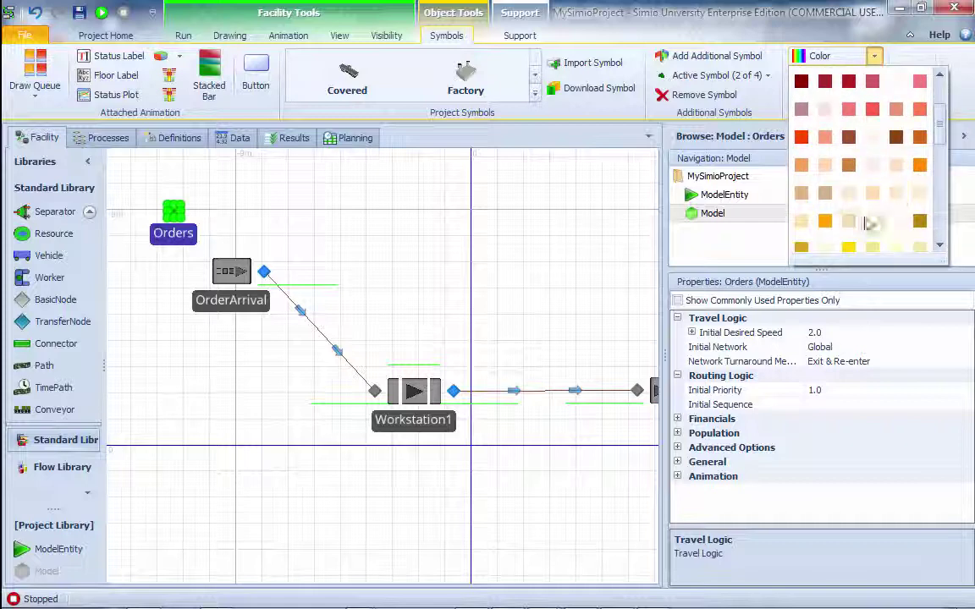
pyautogui.click(849, 247)
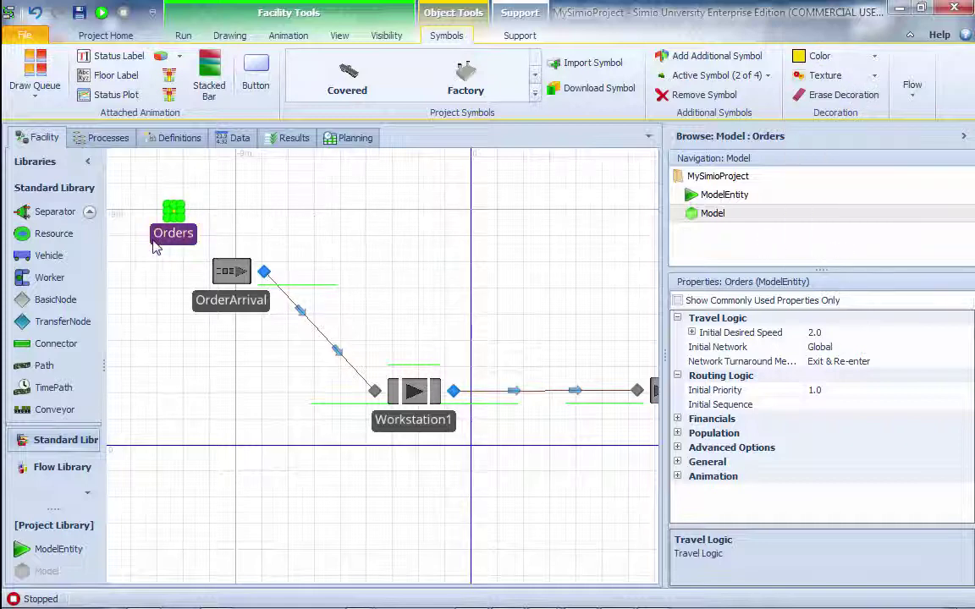
pyautogui.click(738, 75)
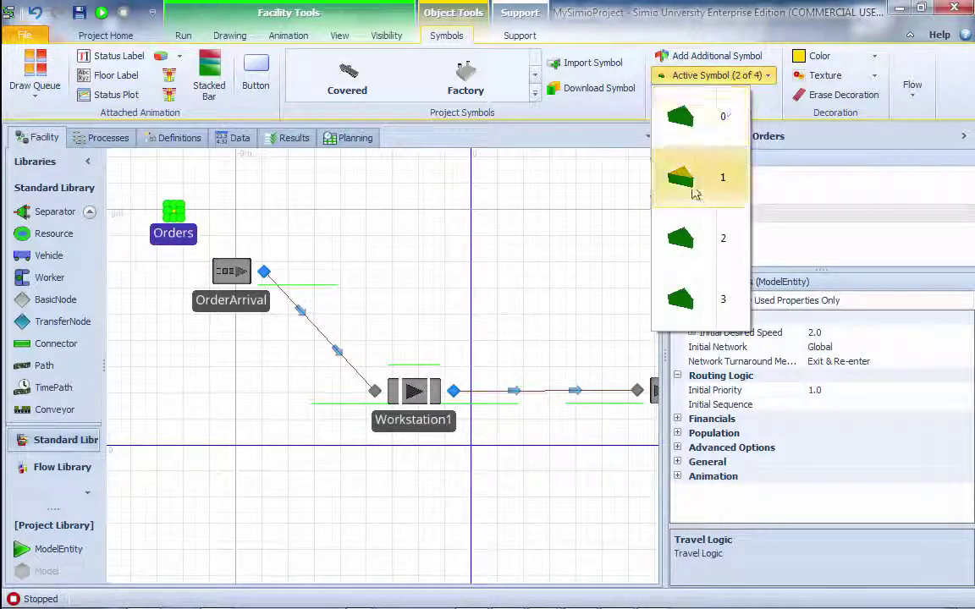
pyautogui.click(687, 235)
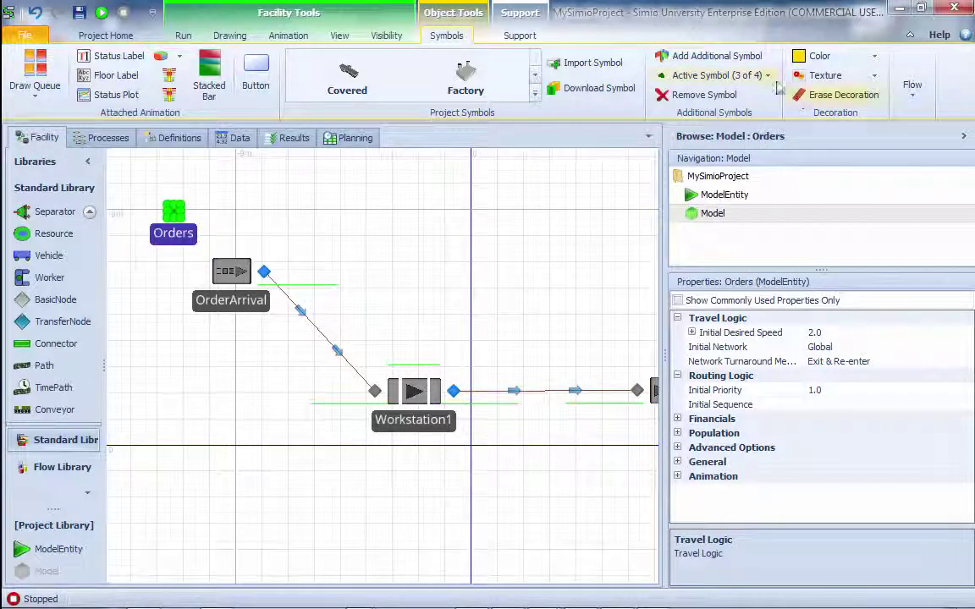
pyautogui.click(874, 56)
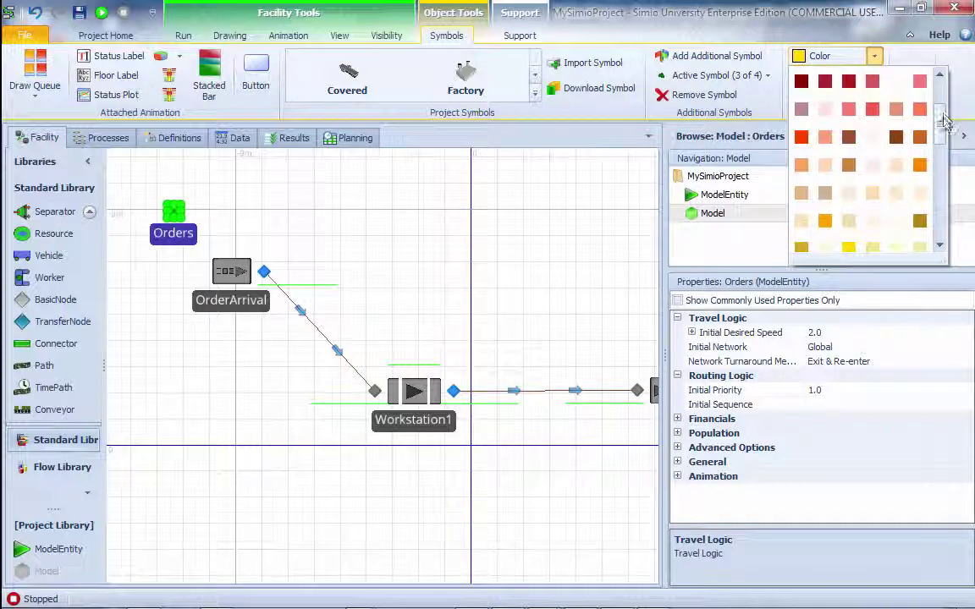
pyautogui.moveTo(946, 124); pyautogui.dragTo(941, 100)
pyautogui.click(800, 94)
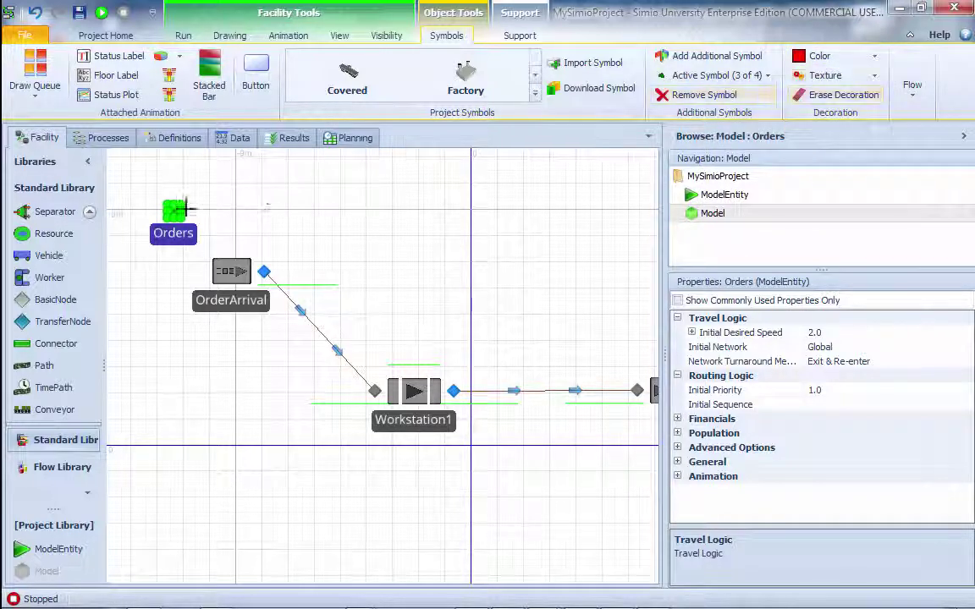
pyautogui.click(711, 75)
pyautogui.click(686, 294)
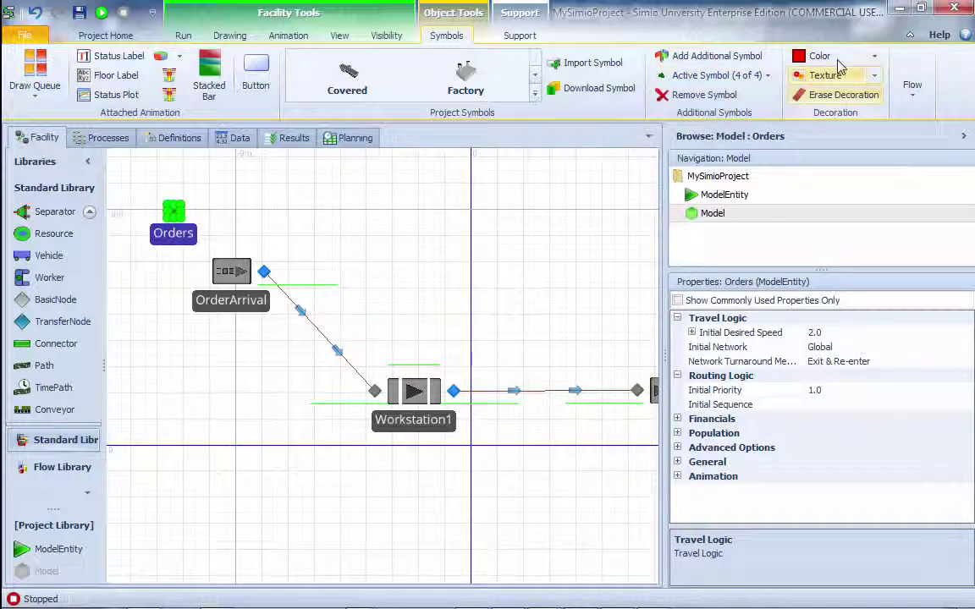
pyautogui.click(875, 57)
pyautogui.click(824, 122)
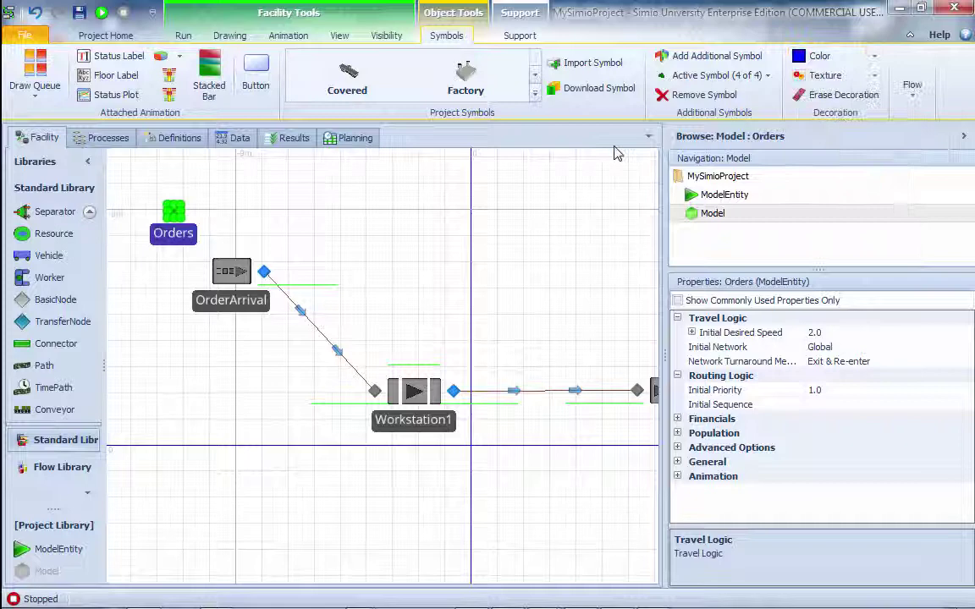
pyautogui.click(222, 225)
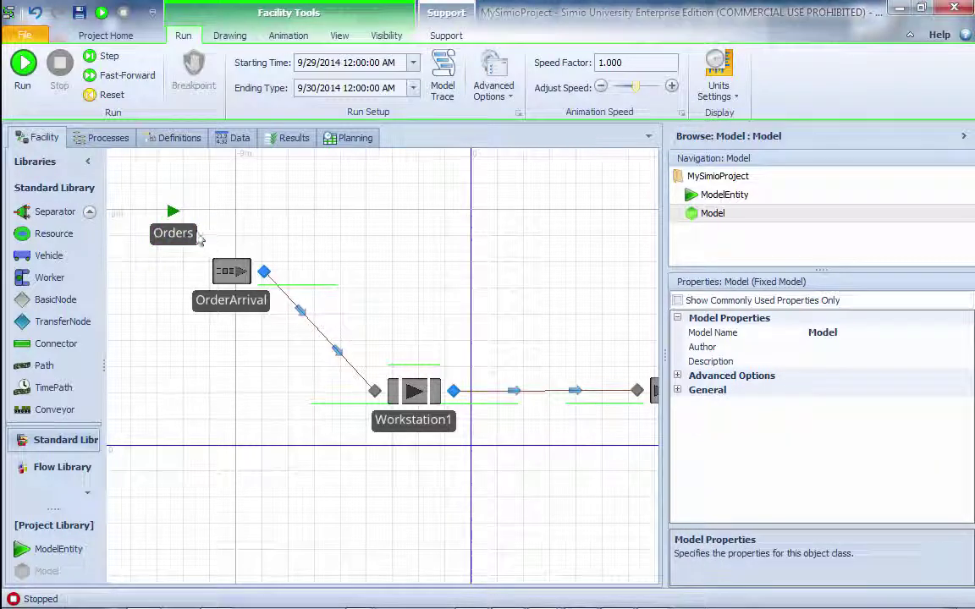
pyautogui.click(166, 207)
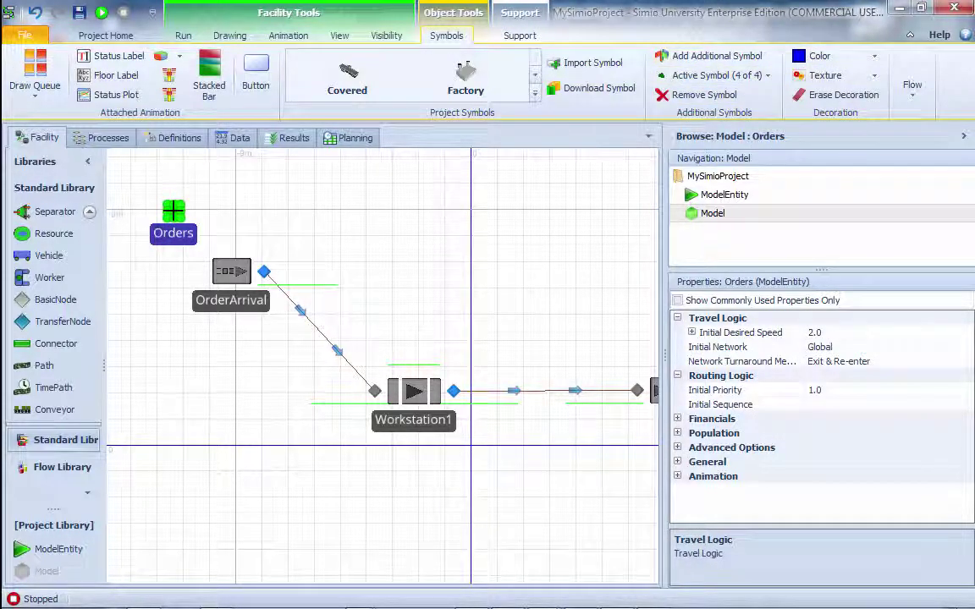
pyautogui.doubleClick(173, 237)
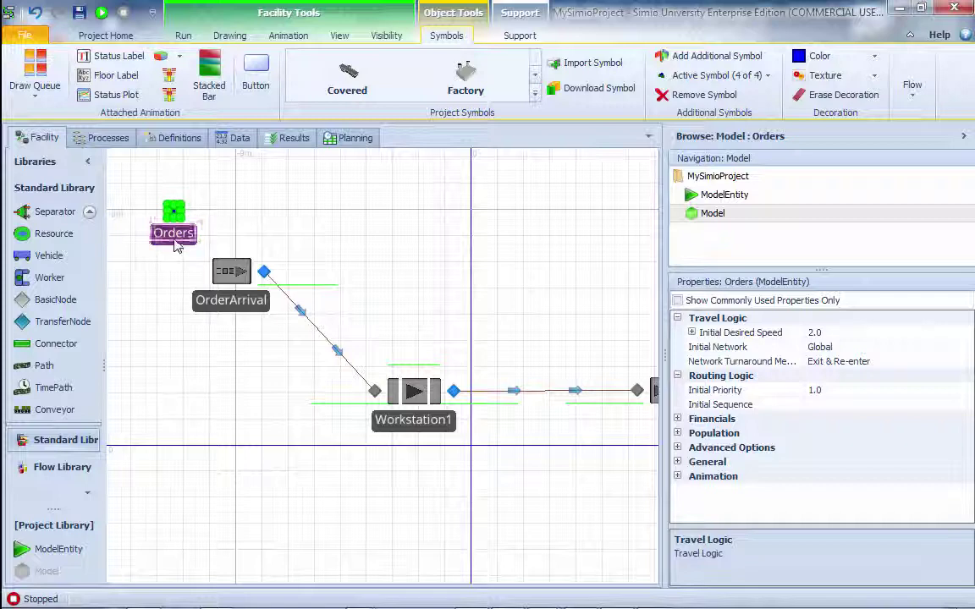
pyautogui.click(234, 233)
pyautogui.click(173, 212)
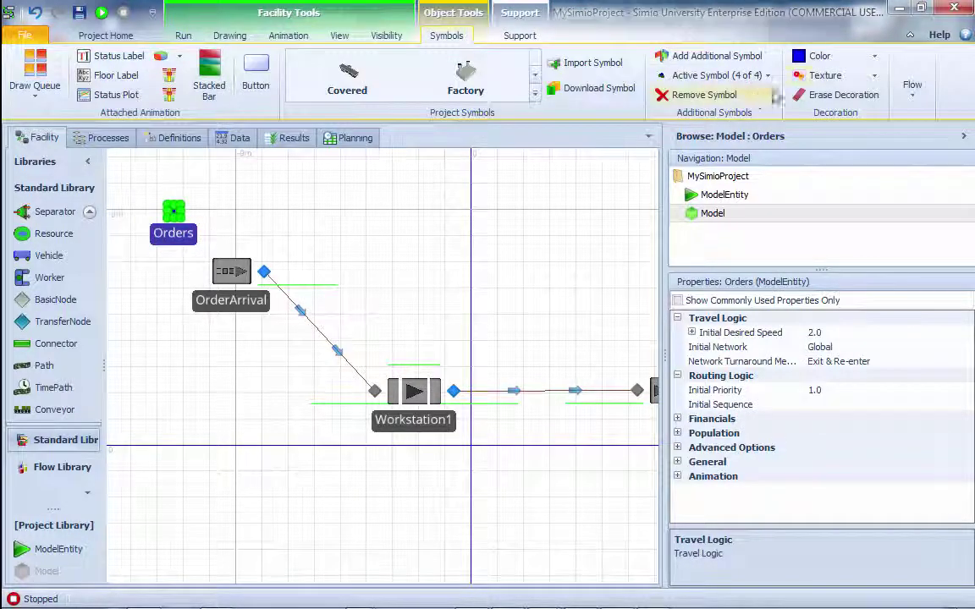
pyautogui.click(875, 56)
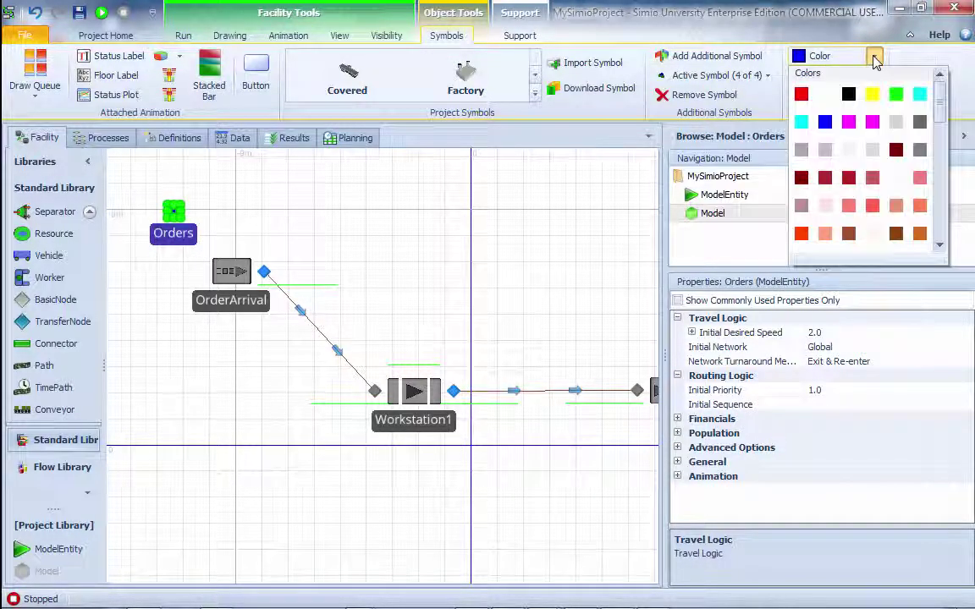
pyautogui.click(874, 56)
pyautogui.click(715, 75)
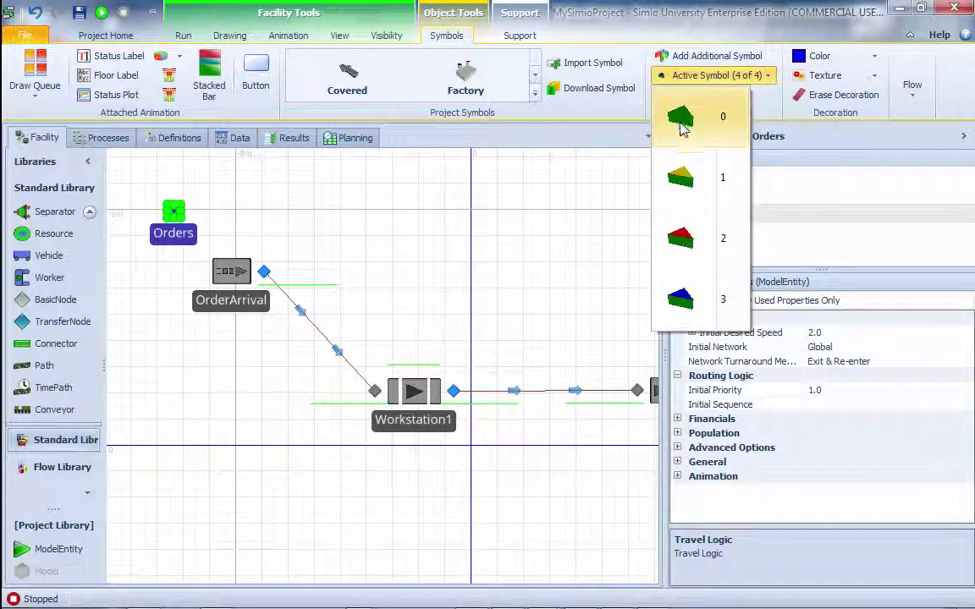
pyautogui.click(451, 245)
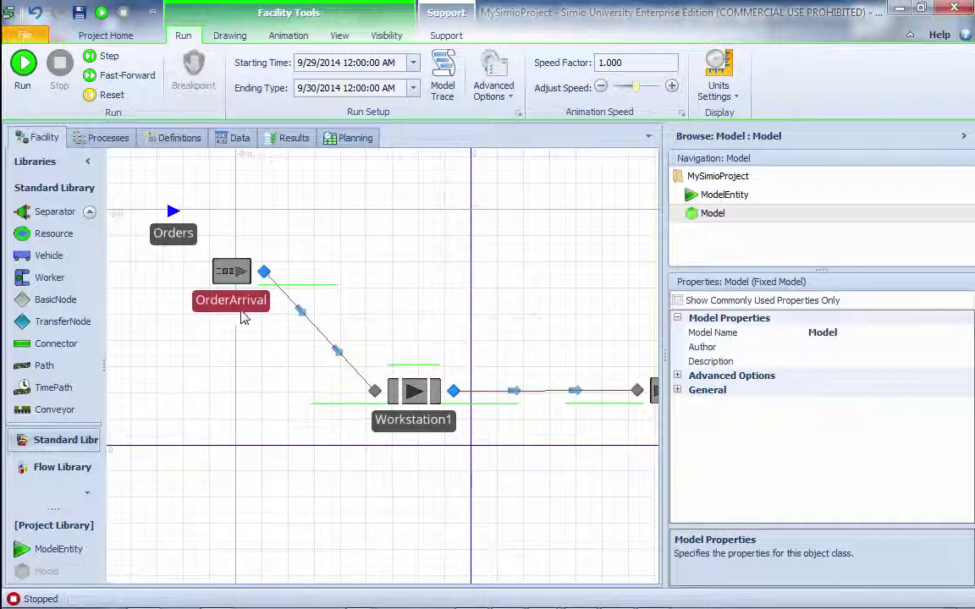
# - On the Data tab, add a data table and rename Table1 to TypeSymbol
pyautogui.click(241, 140)
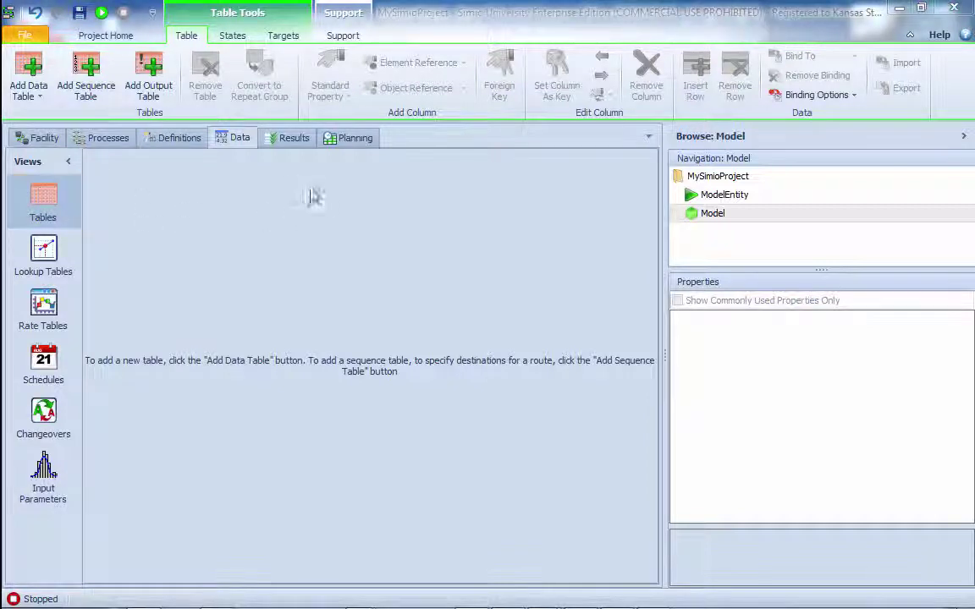
pyautogui.click(28, 78)
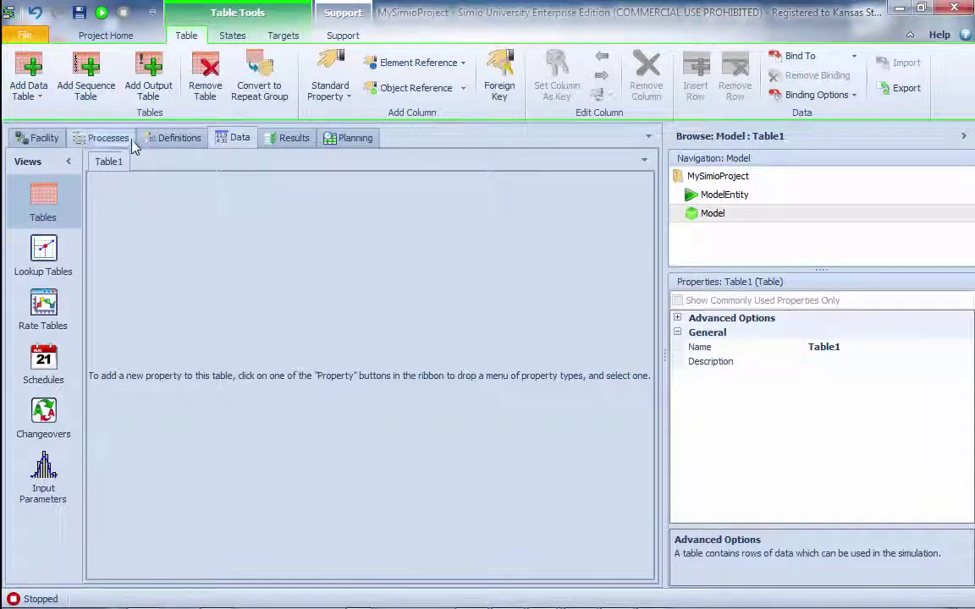
pyautogui.click(851, 346)
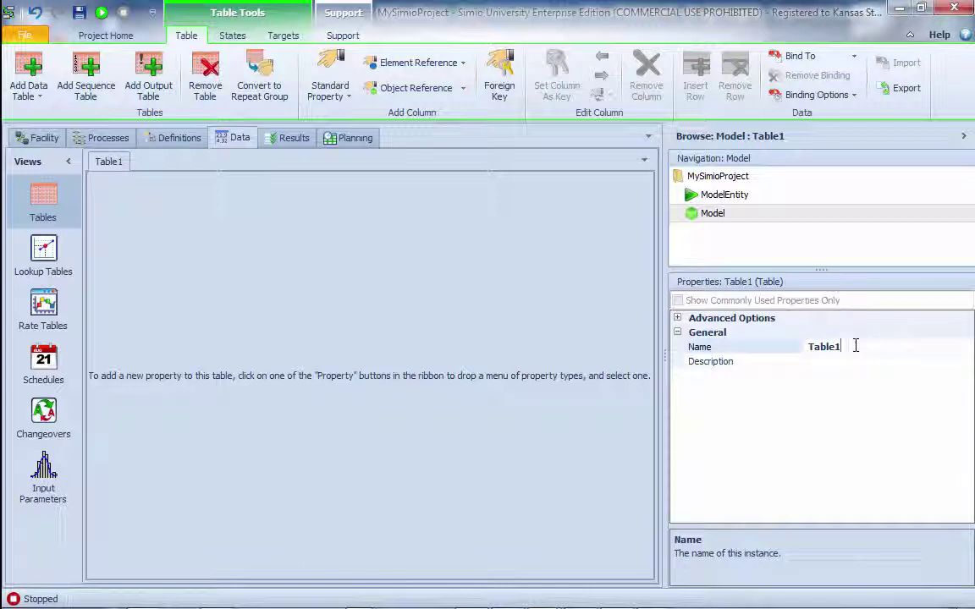
pyautogui.moveTo(855, 345); pyautogui.dragTo(836, 347)
pyautogui.write('Type')
pyautogui.press('Return')
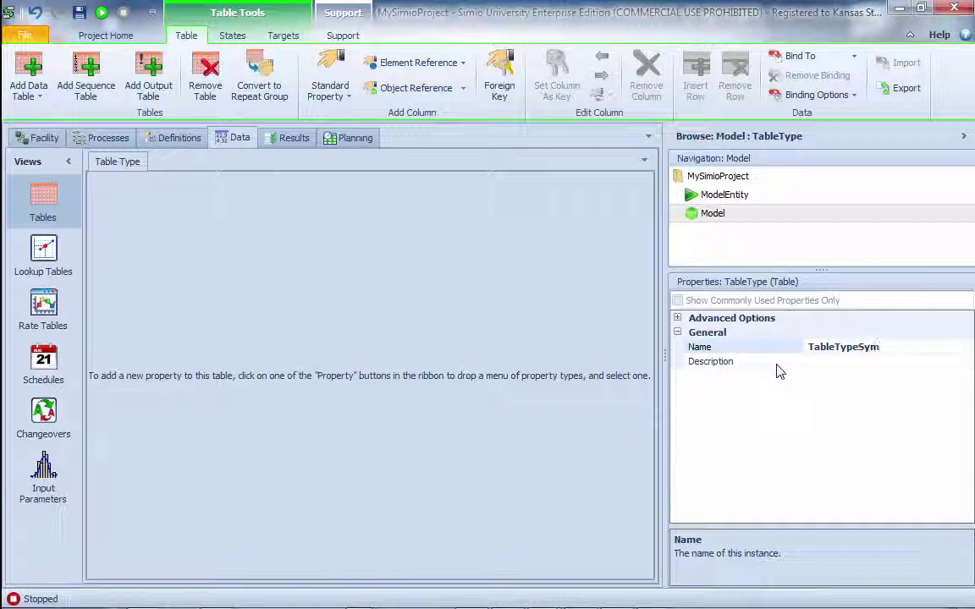
pyautogui.press('Delete')
pyautogui.press('Delete')
pyautogui.press('Delete')
pyautogui.press('Delete')
pyautogui.press('Delete')
pyautogui.press('Return')
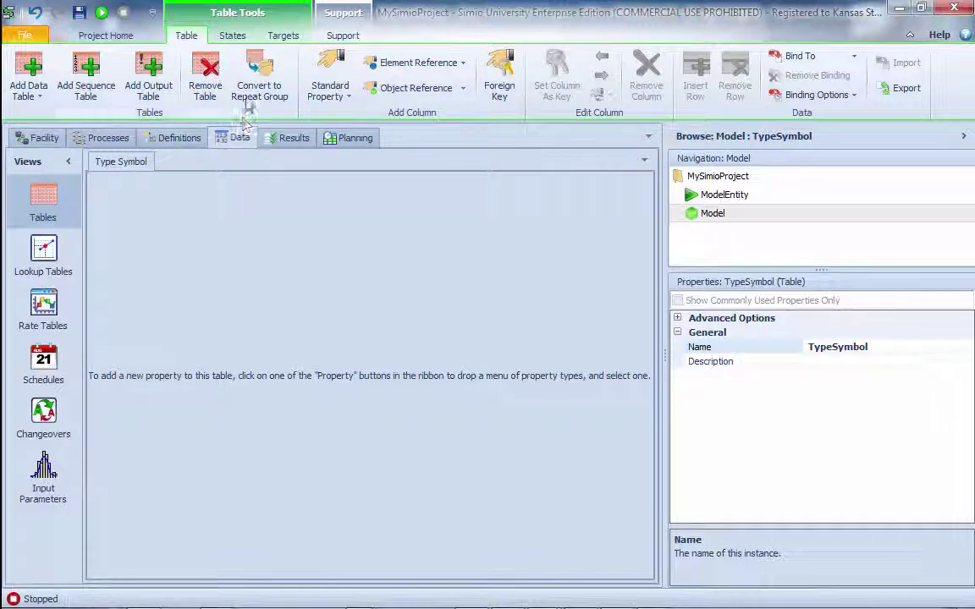
pyautogui.click(329, 88)
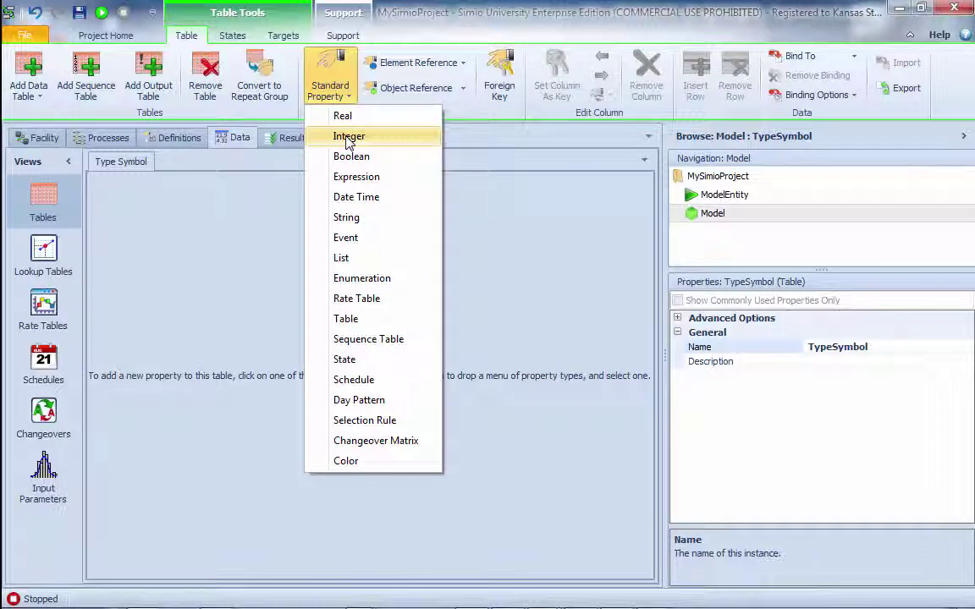
# - Add an Integer property column to TypeSymbol and name it Symbol
pyautogui.click(346, 138)
pyautogui.click(180, 202)
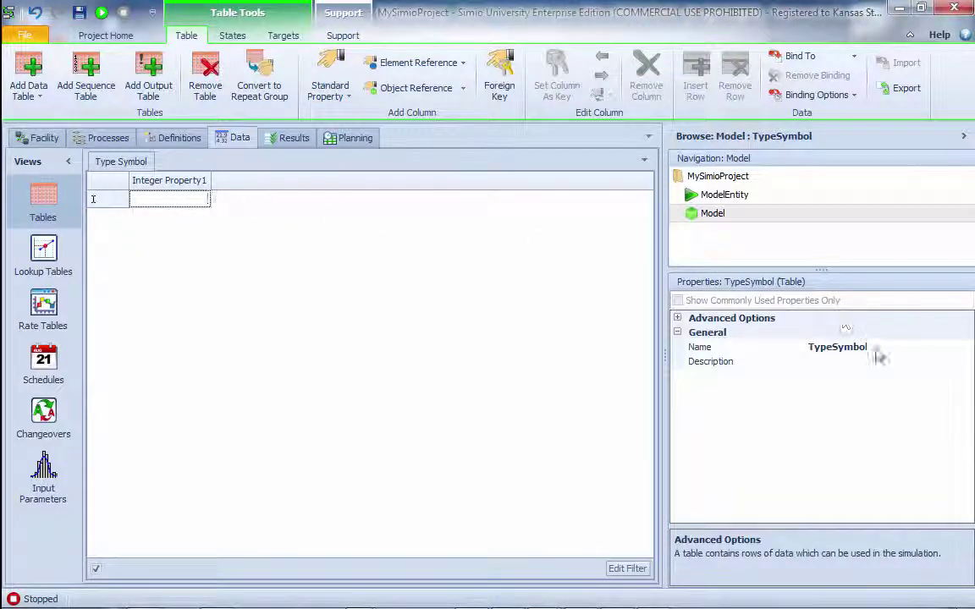
pyautogui.click(159, 182)
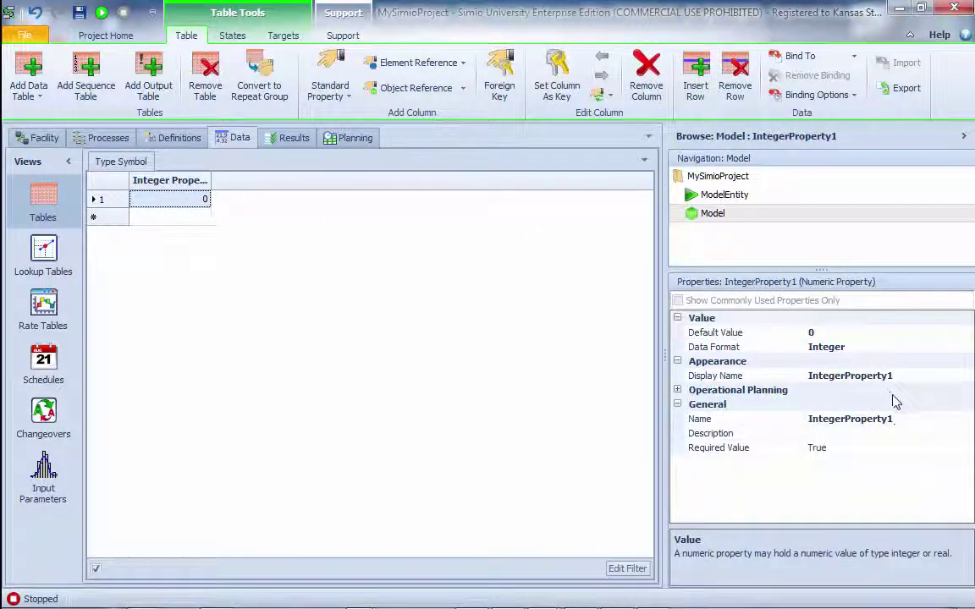
pyautogui.moveTo(896, 420); pyautogui.dragTo(780, 419)
pyautogui.write('B')
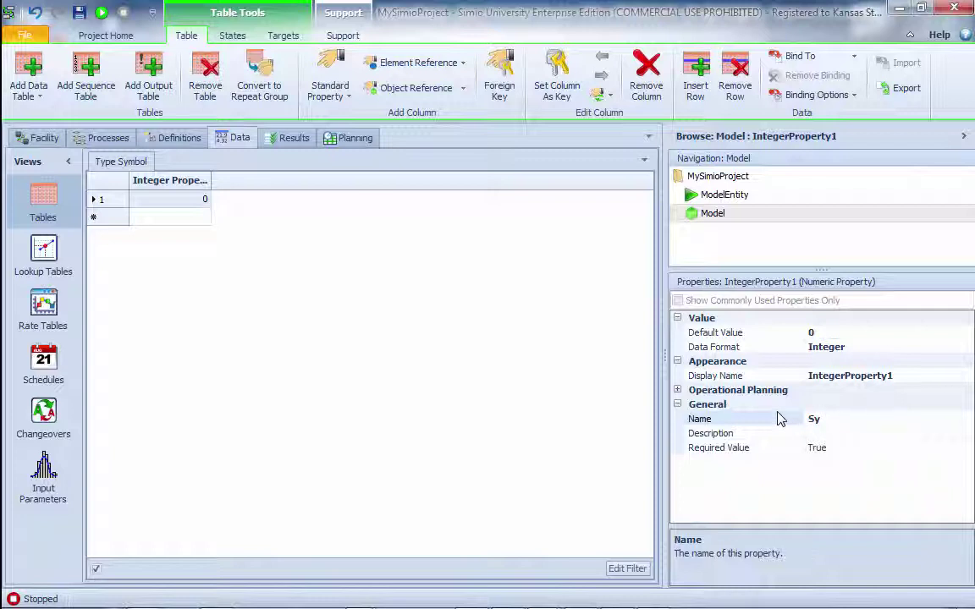
pyautogui.write('ymbol')
pyautogui.press('Return')
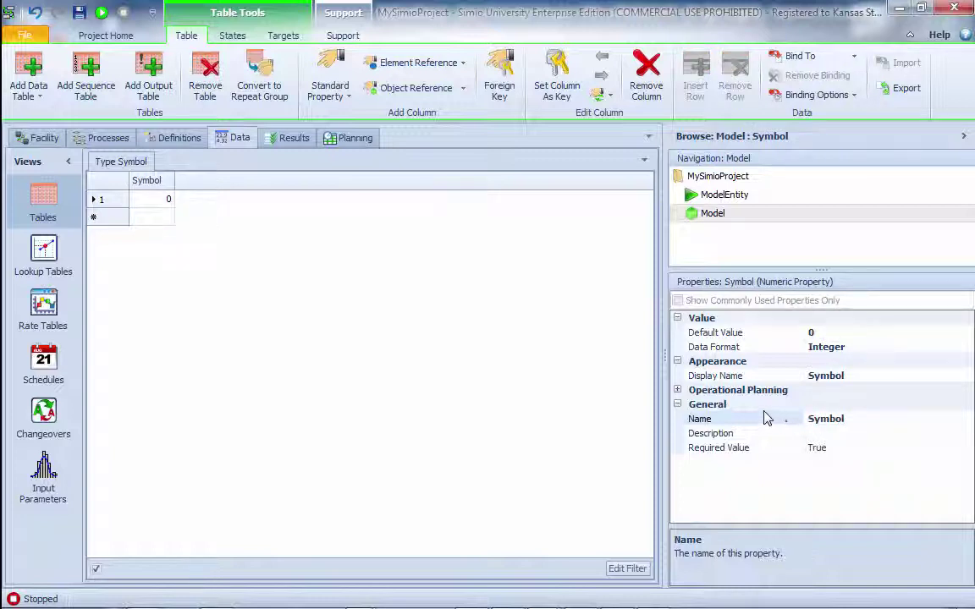
# - Add a Real property column, Property1, to the TypeSymbol table
pyautogui.click(322, 99)
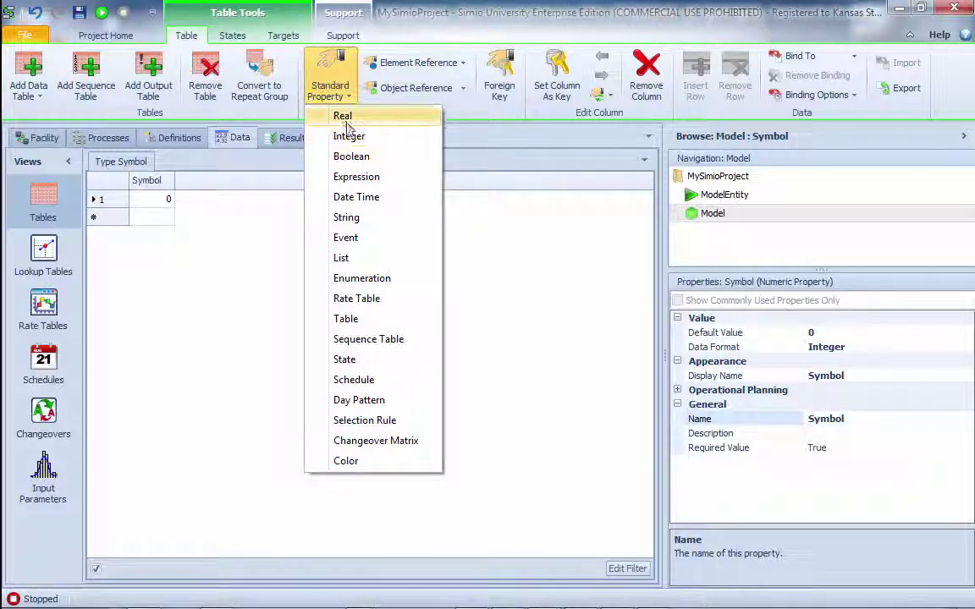
pyautogui.click(336, 115)
pyautogui.click(184, 200)
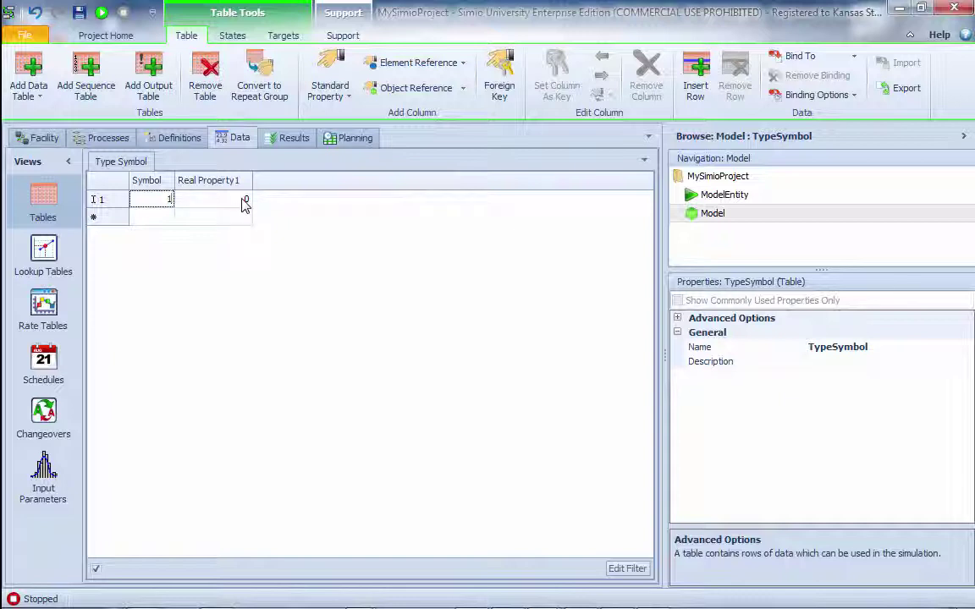
# - Enter Symbol values 1 and 2 in rows 2 and 3, starting row 4
pyautogui.click(160, 217)
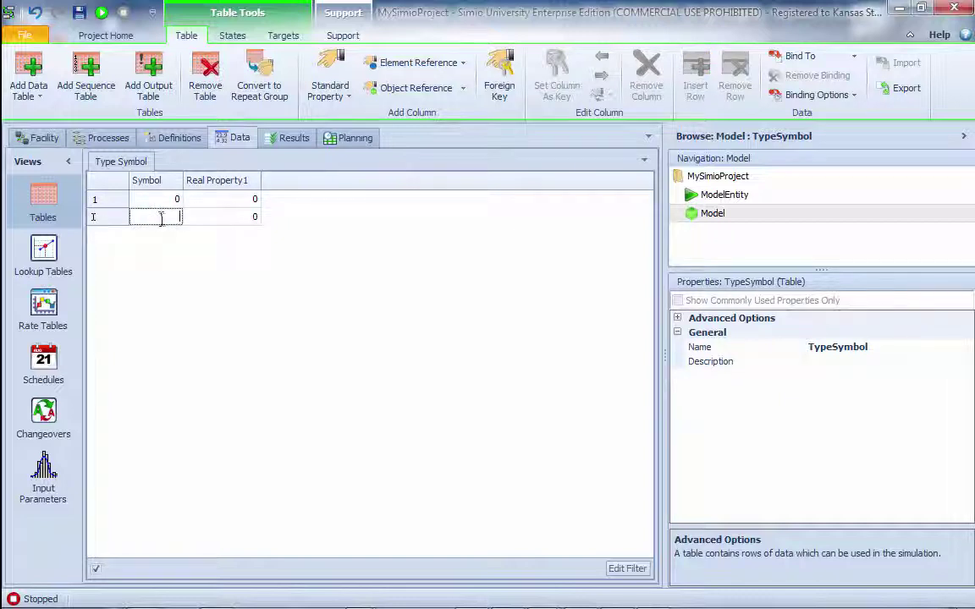
pyautogui.write('1')
pyautogui.press('Tab')
pyautogui.click(172, 237)
pyautogui.write('2')
pyautogui.press('Return')
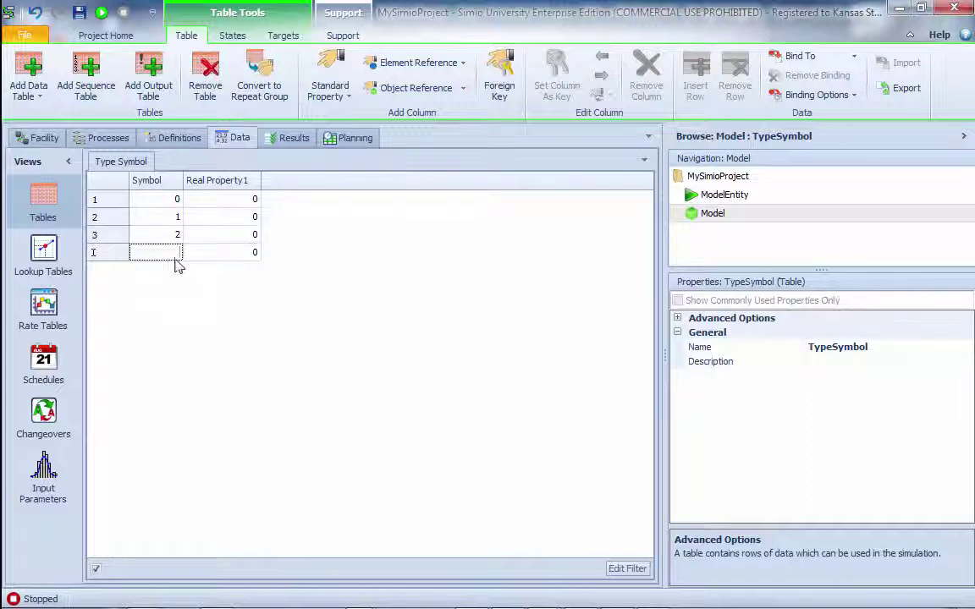
# - Fill Real Property1 with 30, 15, 20 and 35 for rows 1–4
pyautogui.click(212, 197)
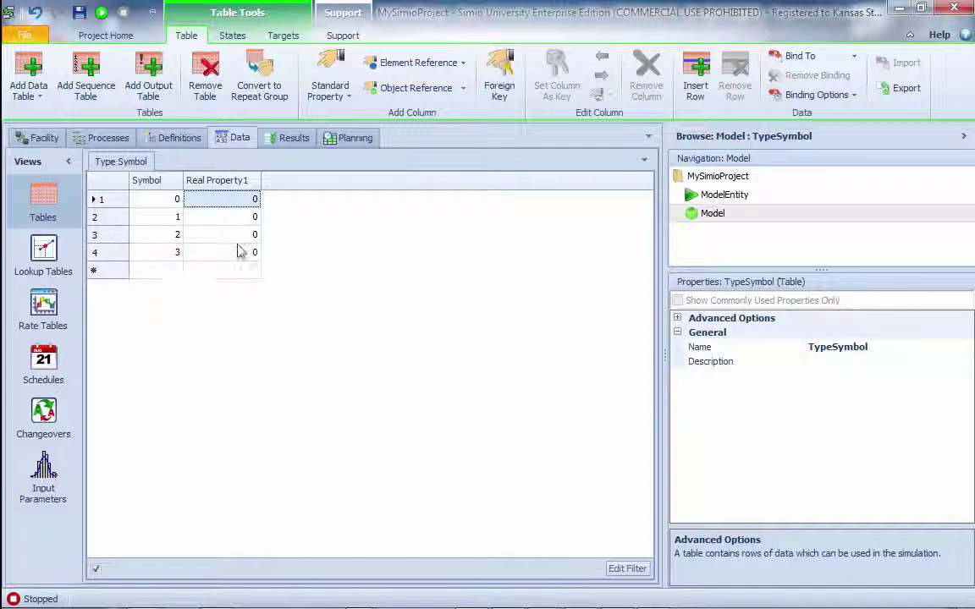
pyautogui.write('30')
pyautogui.click(247, 218)
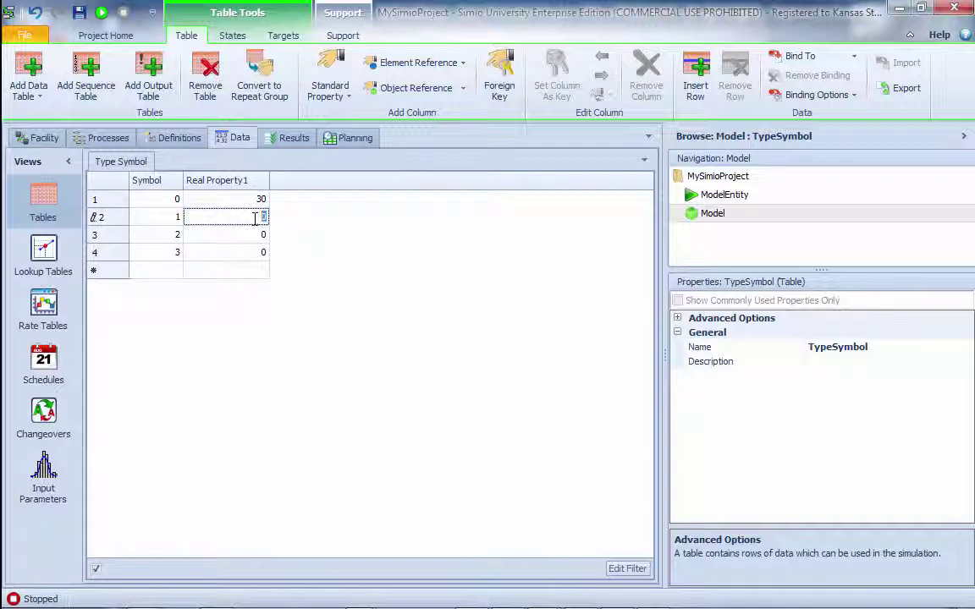
pyautogui.write('15')
pyautogui.click(256, 237)
pyautogui.write('20')
pyautogui.click(253, 253)
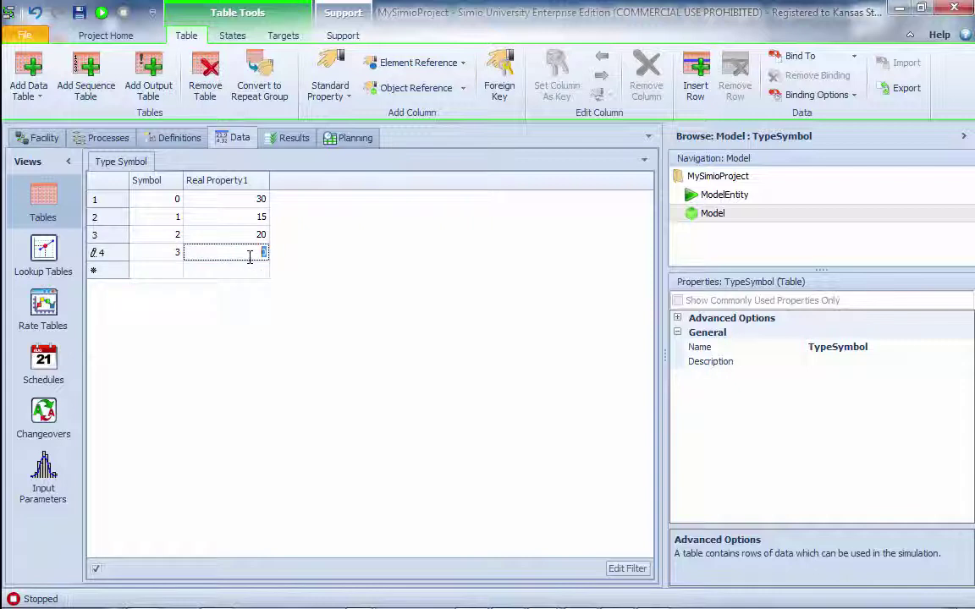
pyautogui.write('35')
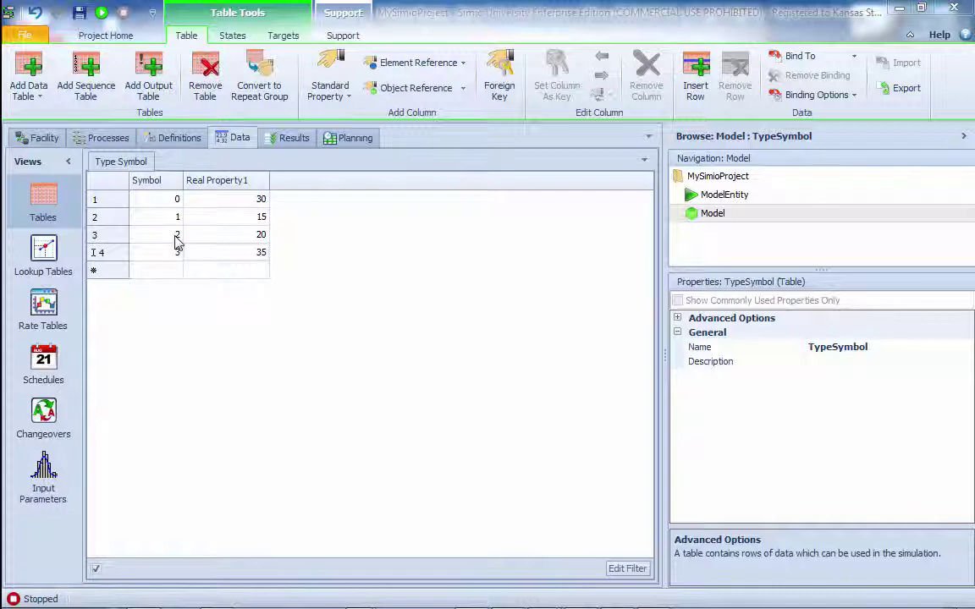
# - Rename the TypeSymbol table's Real Property1 column to Percent, keeping values 30, 15, 20, 35
pyautogui.click(250, 181)
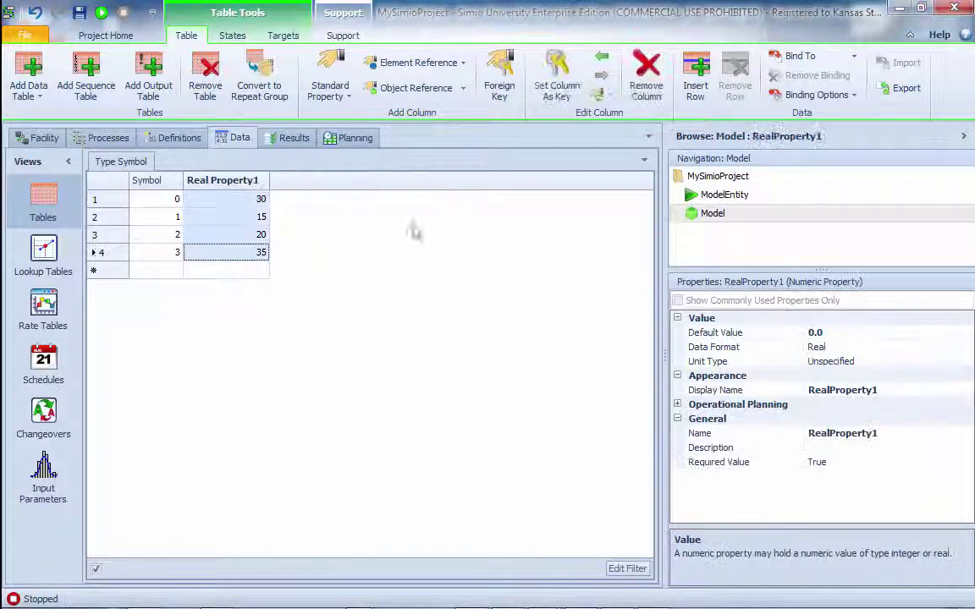
pyautogui.click(897, 433)
pyautogui.moveTo(897, 433); pyautogui.dragTo(751, 429)
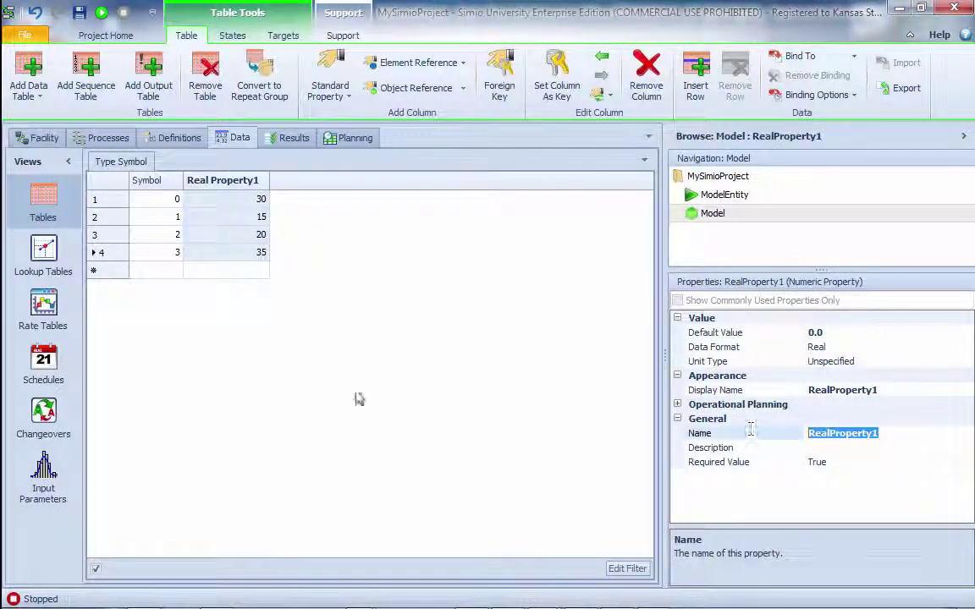
pyautogui.write('Per')
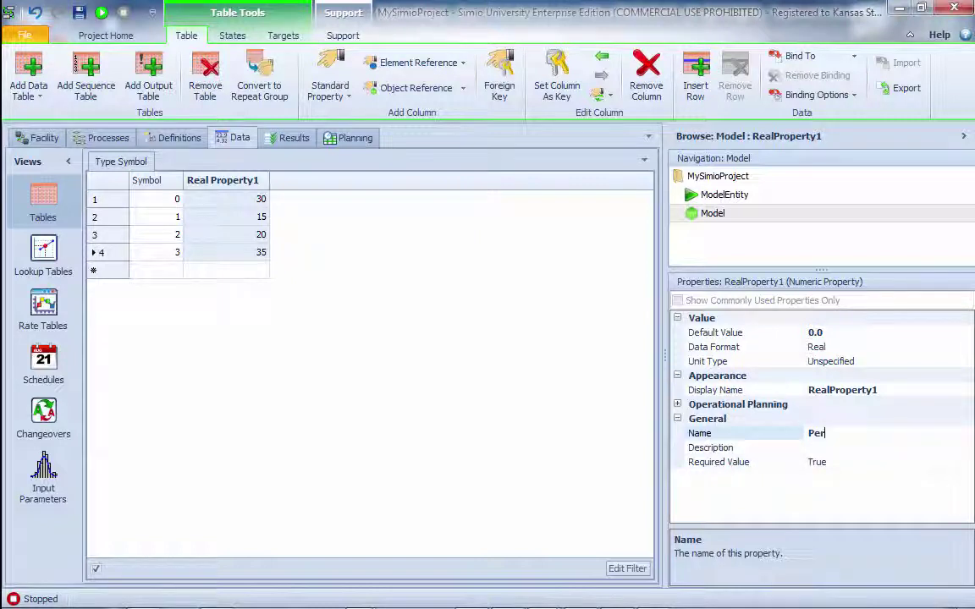
pyautogui.write('cent')
pyautogui.press('Return')
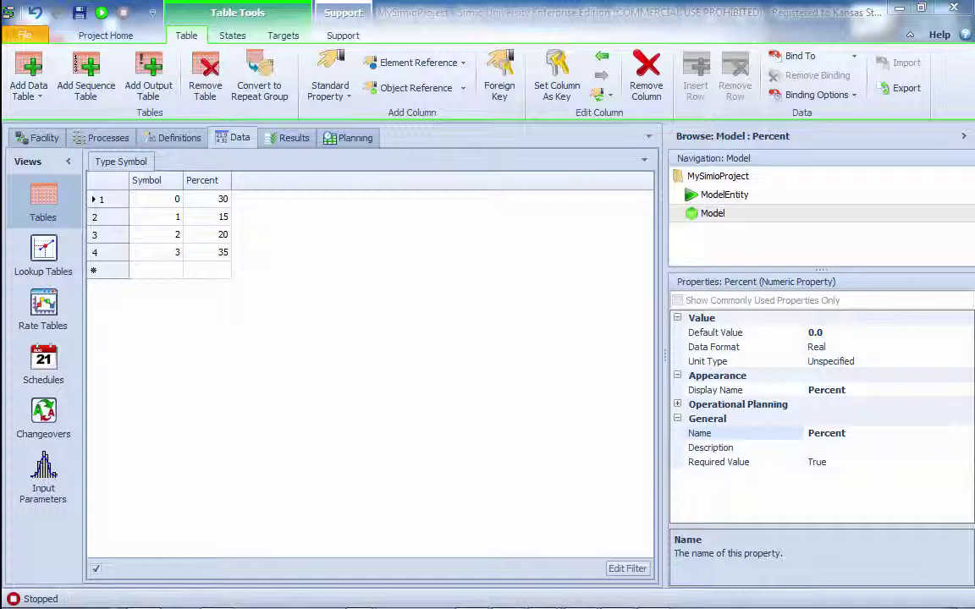
pyautogui.hotkey('alt', 'Tab')
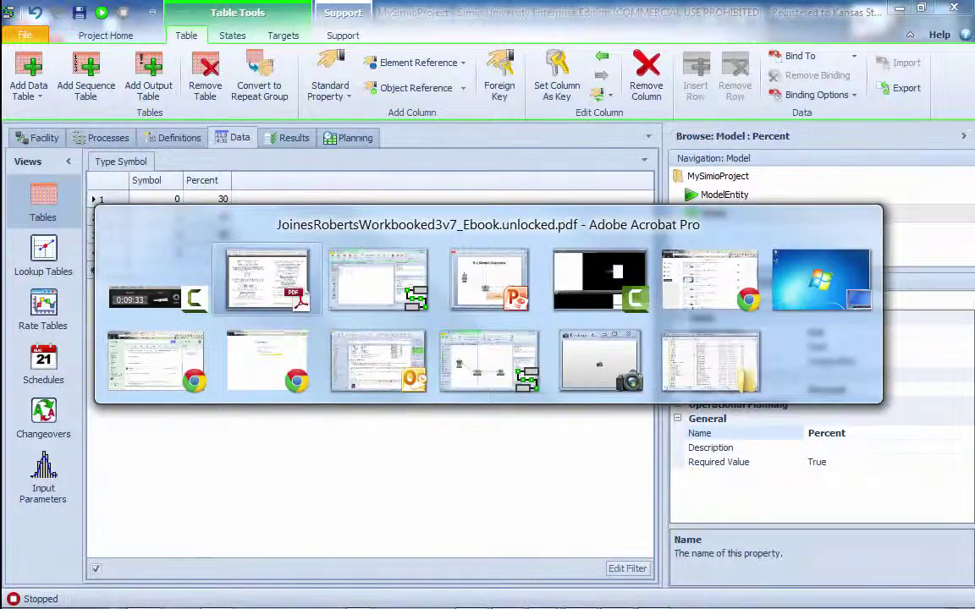
pyautogui.press('Escape')
pyautogui.hotkey('alt', 'Tab')
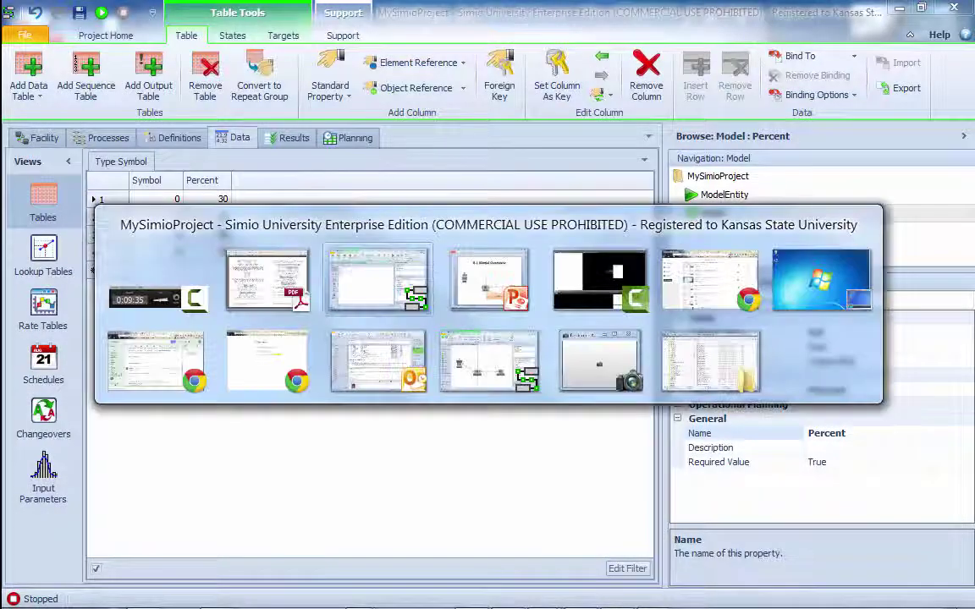
pyautogui.press('Tab')
pyautogui.press('Tab')
pyautogui.press('Tab')
pyautogui.press('Tab')
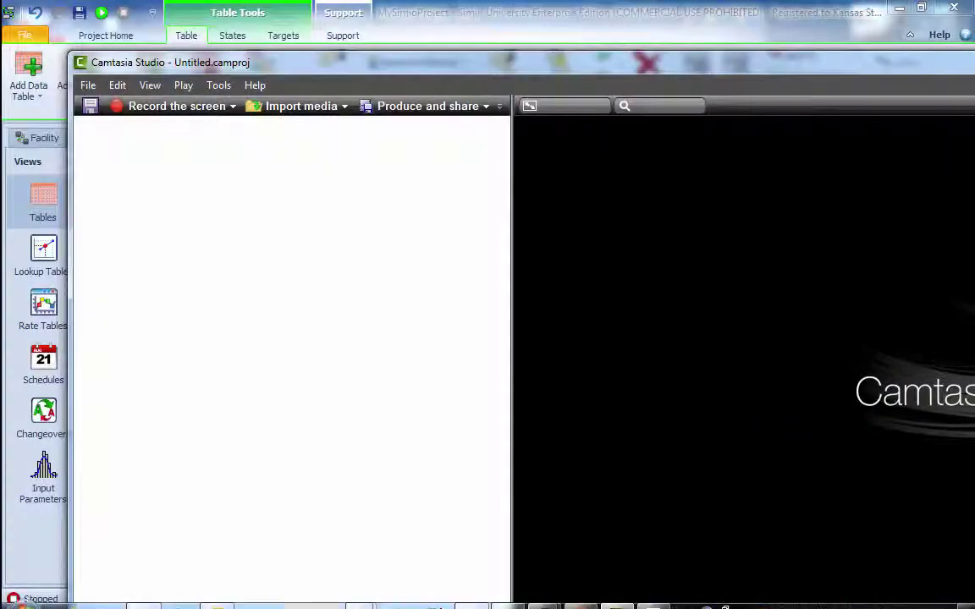
pyautogui.moveTo(954, 66); pyautogui.dragTo(772, 278)
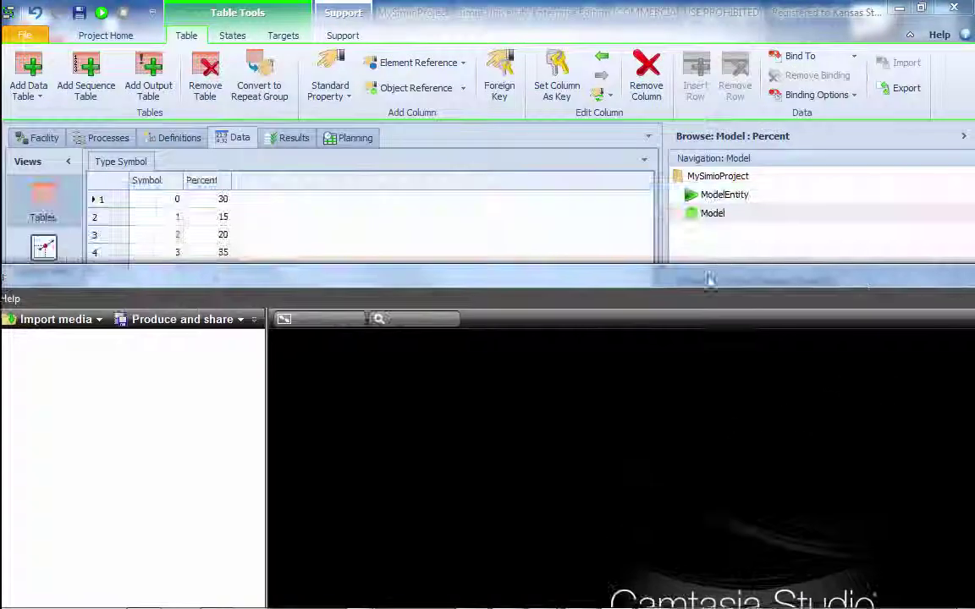
pyautogui.click(864, 278)
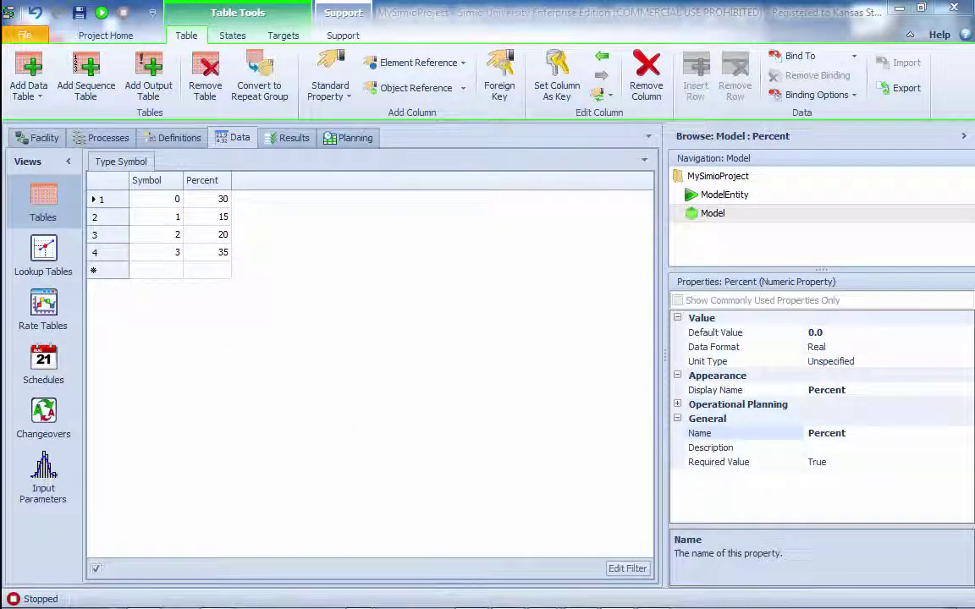
pyautogui.click(593, 598)
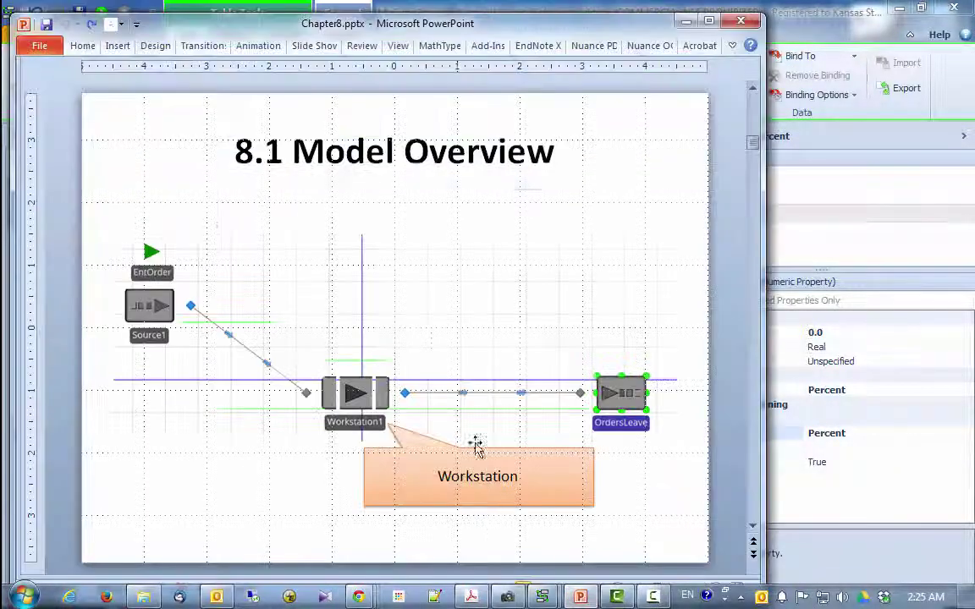
pyautogui.scroll(-1, 289, 245)
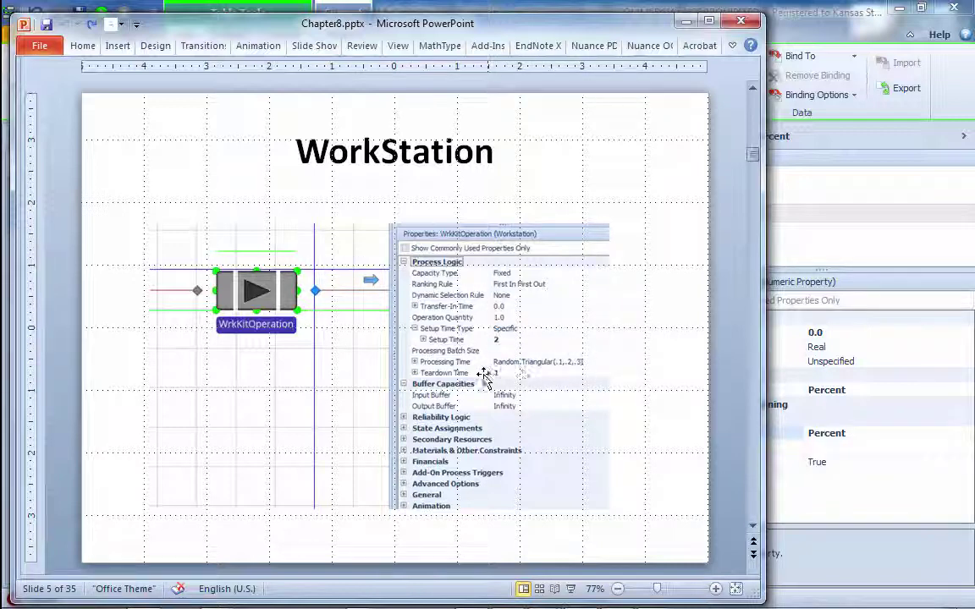
pyautogui.scroll(-1, 516, 380)
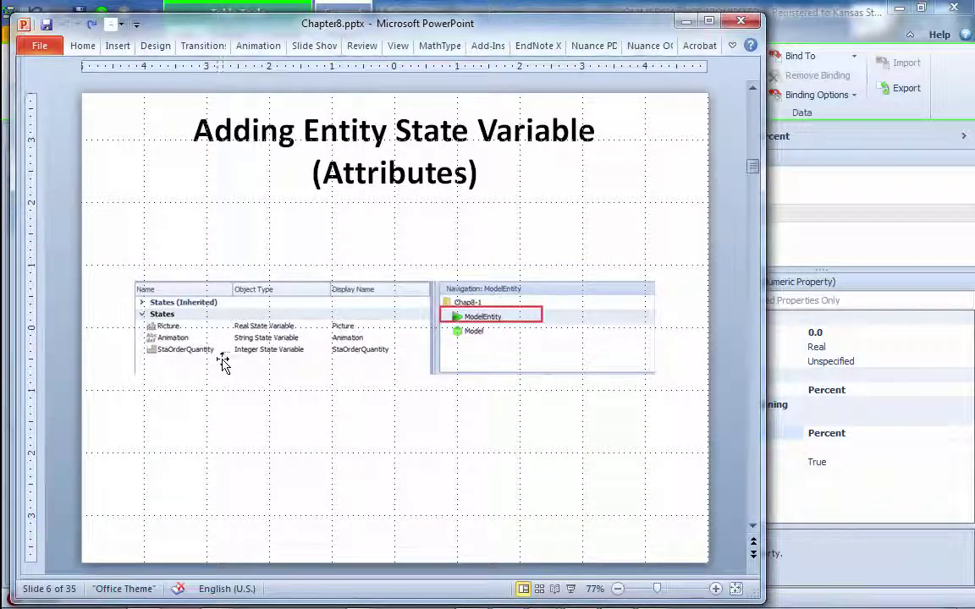
pyautogui.scroll(-1, 337, 369)
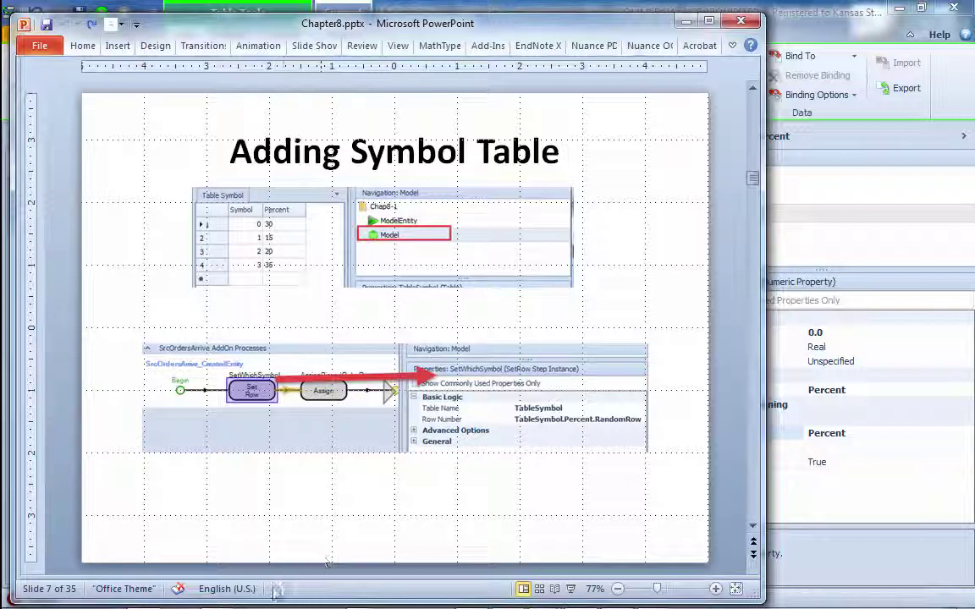
pyautogui.moveTo(245, 602)
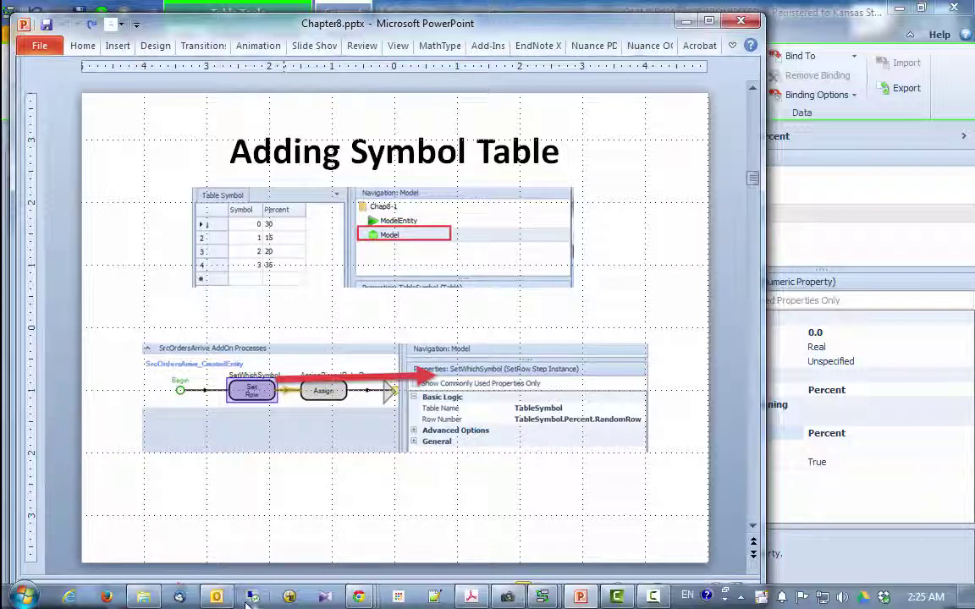
pyautogui.moveTo(583, 599)
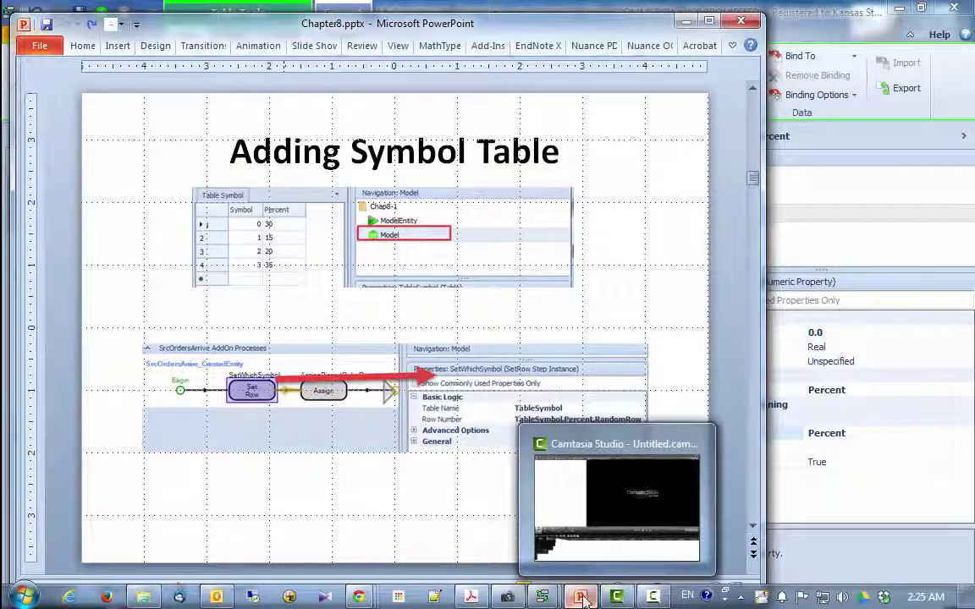
pyautogui.moveTo(543, 598)
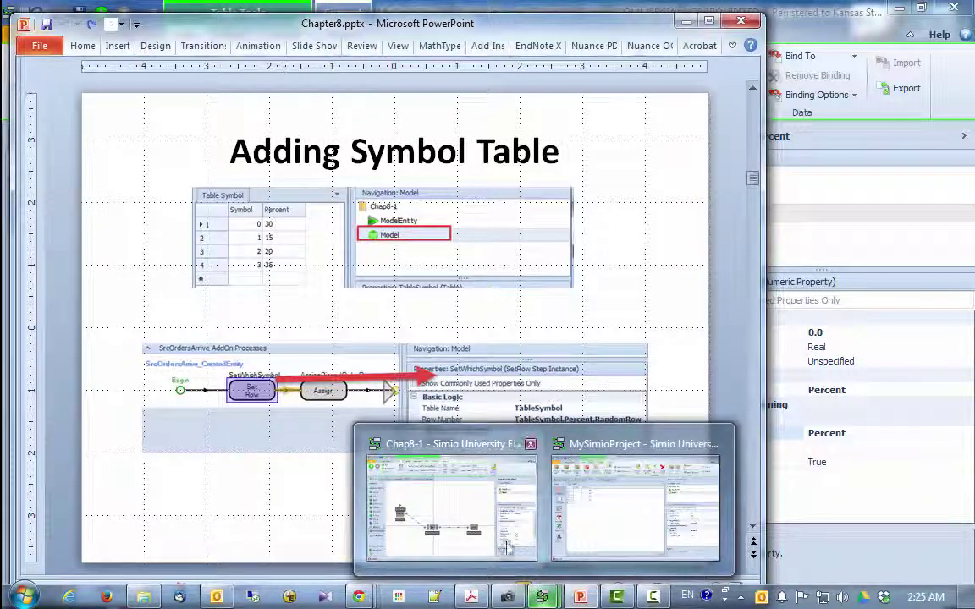
pyautogui.click(558, 548)
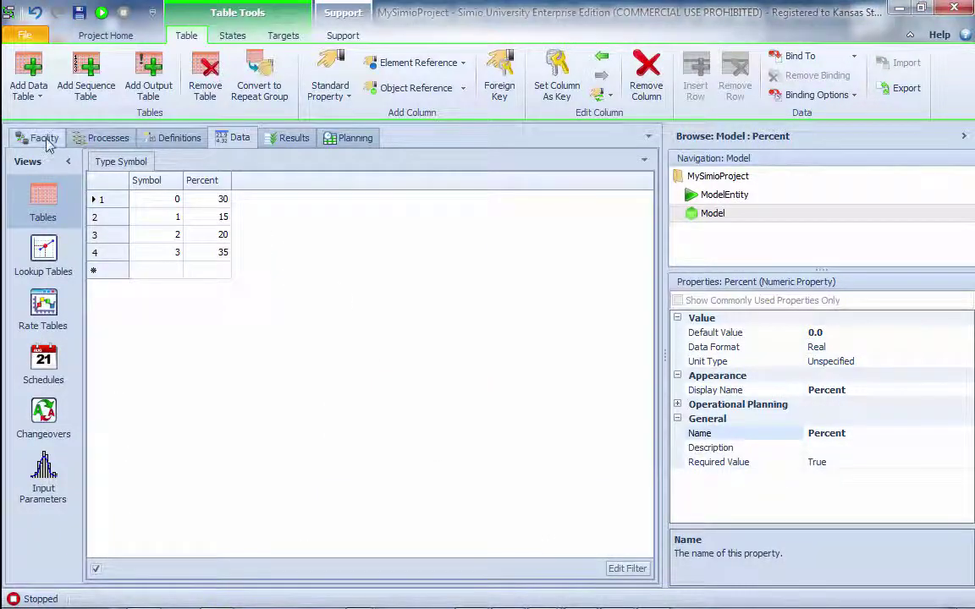
# - Create the OrderArrival_CreatedEntity add-on process for the OrderArrival source's Created Entity trigger
pyautogui.click(47, 140)
pyautogui.click(231, 271)
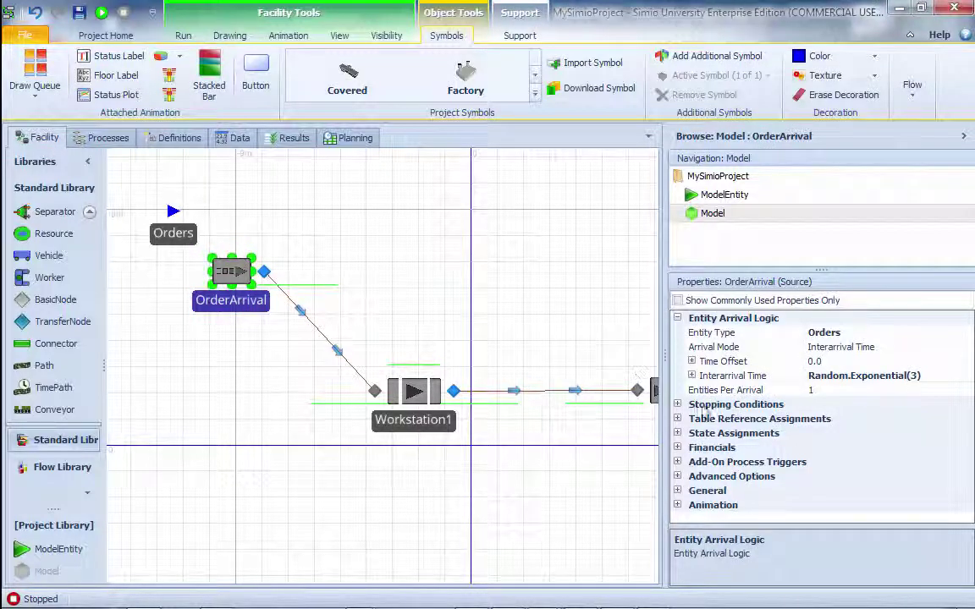
pyautogui.click(679, 462)
pyautogui.scroll(-2, 796, 474)
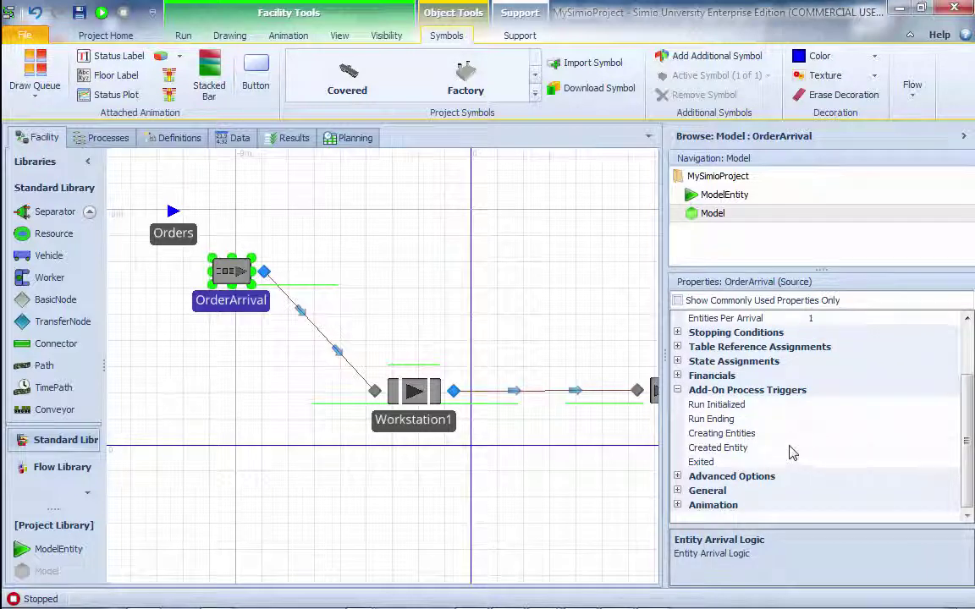
pyautogui.doubleClick(762, 448)
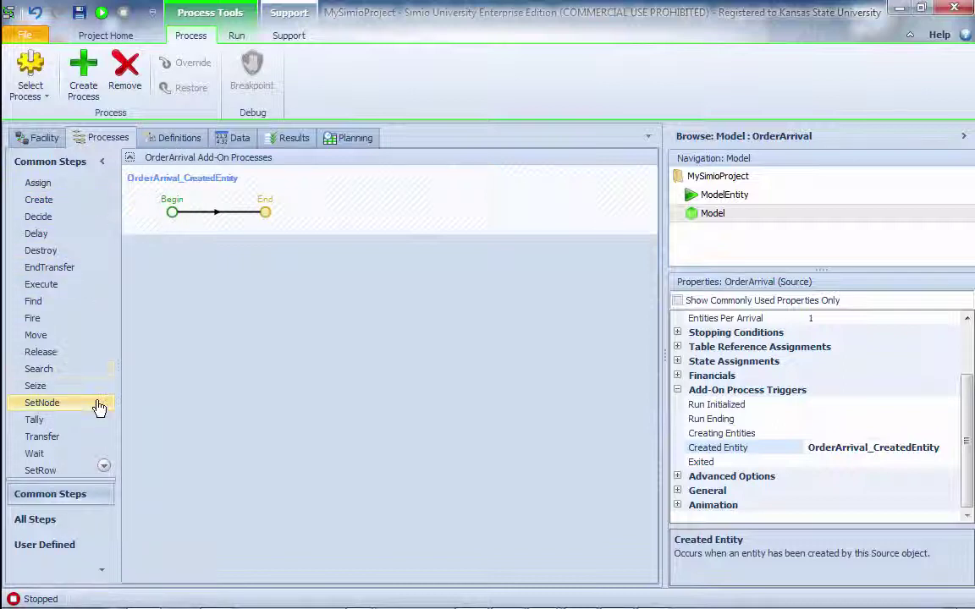
# - Drag a SetRow step from All Steps into the OrderArrival_CreatedEntity process
pyautogui.scroll(-1, 99, 407)
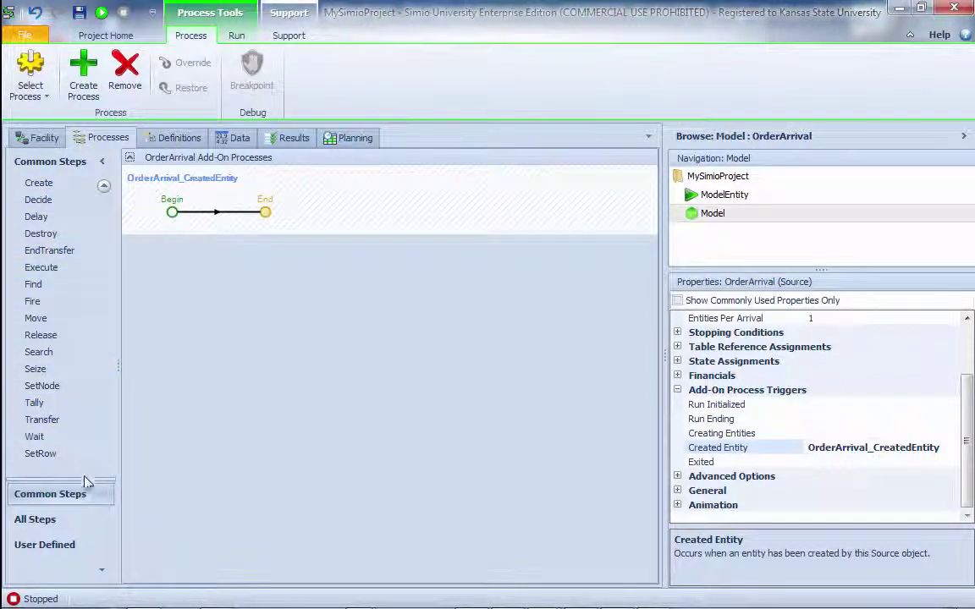
pyautogui.click(48, 519)
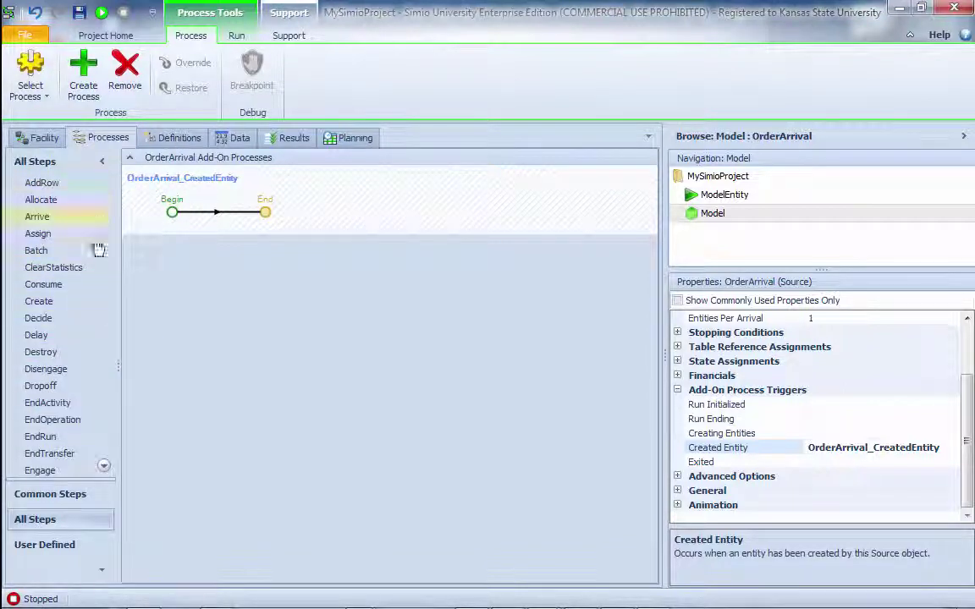
pyautogui.scroll(-5, 79, 272)
pyautogui.scroll(-4, 82, 277)
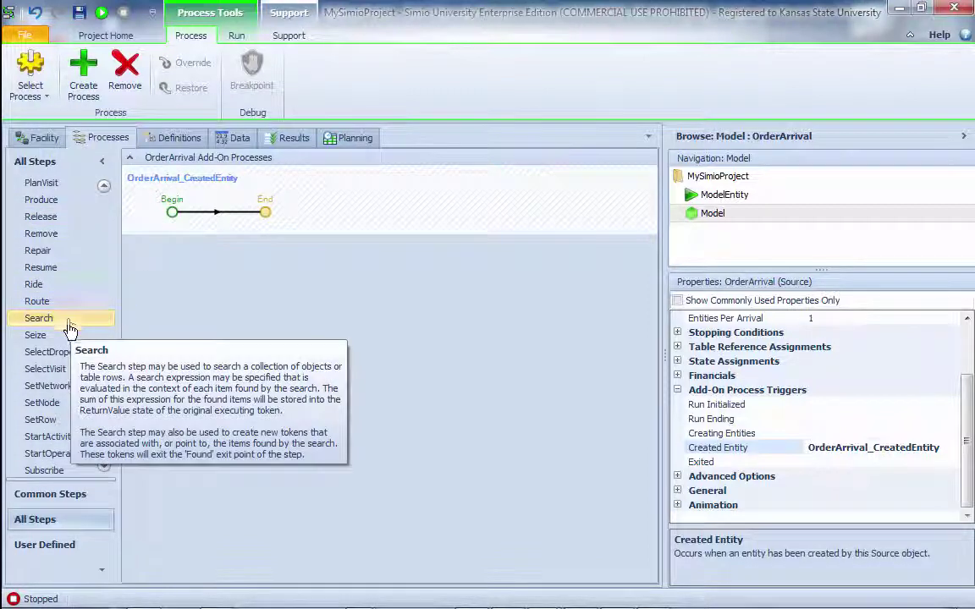
pyautogui.moveTo(45, 419); pyautogui.dragTo(245, 225)
# - Add an Assign step after SetRow1 from the common steps list
pyautogui.scroll(3, 59, 252)
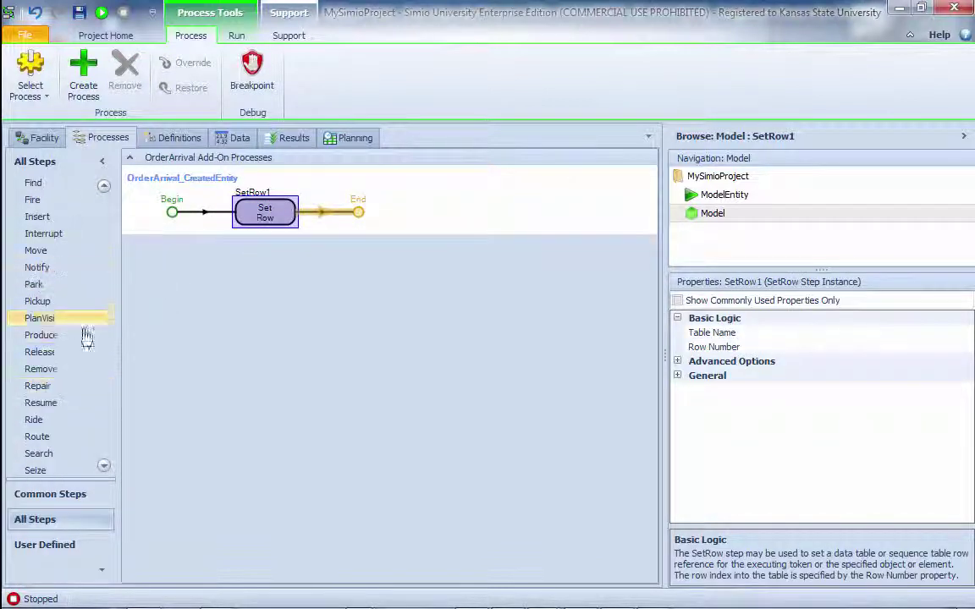
pyautogui.click(72, 503)
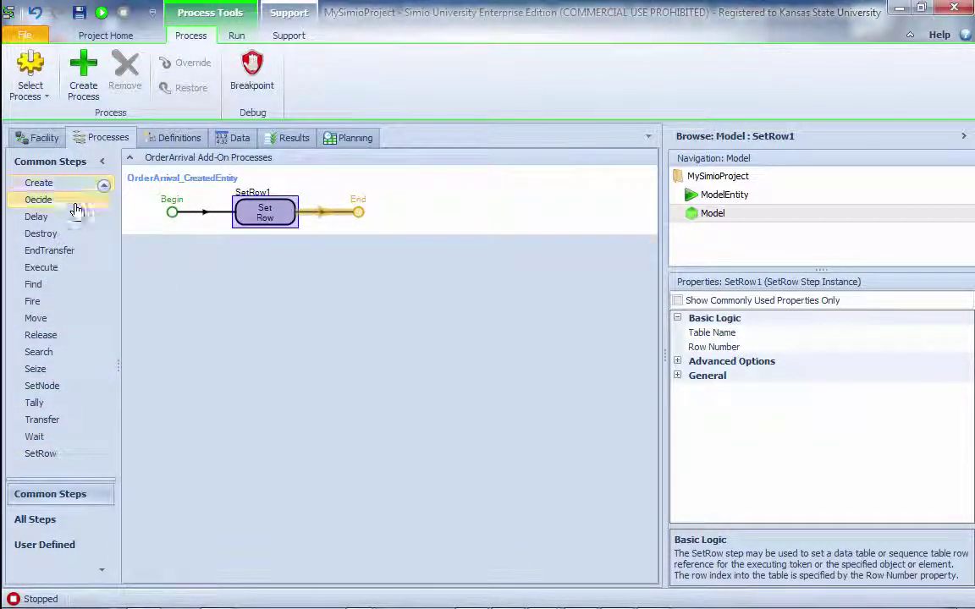
pyautogui.scroll(1, 72, 191)
pyautogui.moveTo(52, 191); pyautogui.dragTo(358, 212)
# - Set SetRow1's Table Name to TypeSymbol and Row Number to TypeSymbol.Percent.RandomRow
pyautogui.click(254, 203)
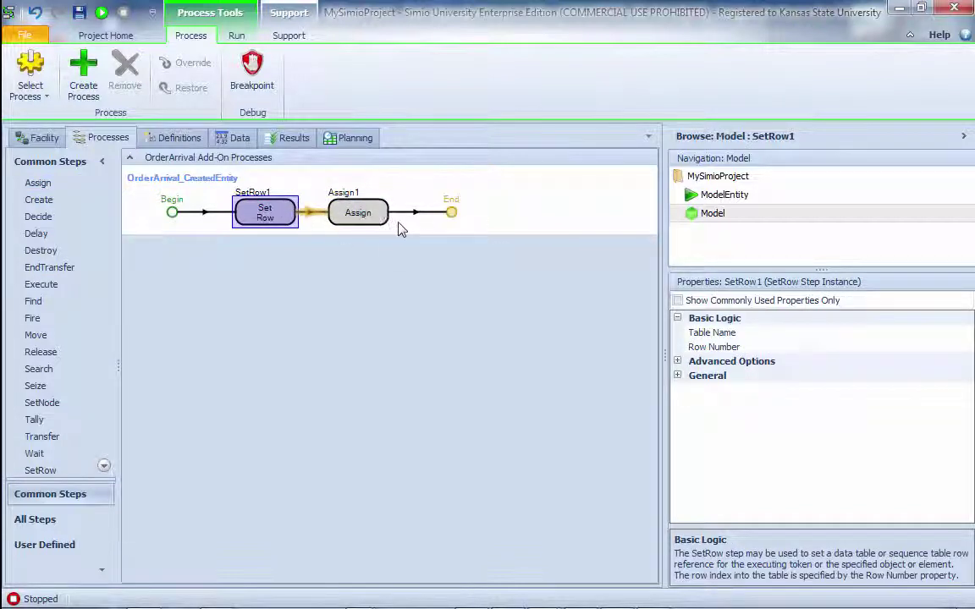
pyautogui.click(873, 333)
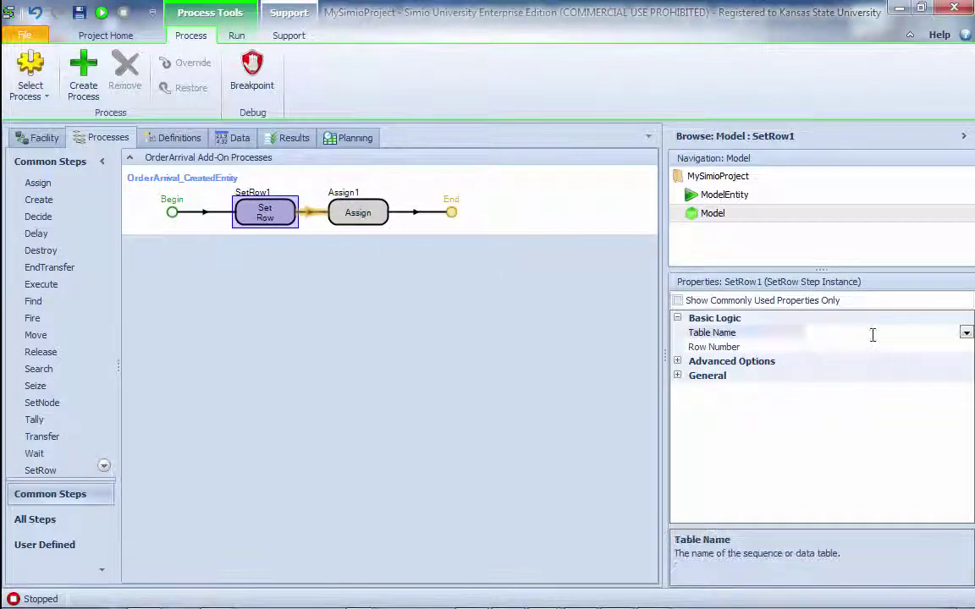
pyautogui.click(965, 334)
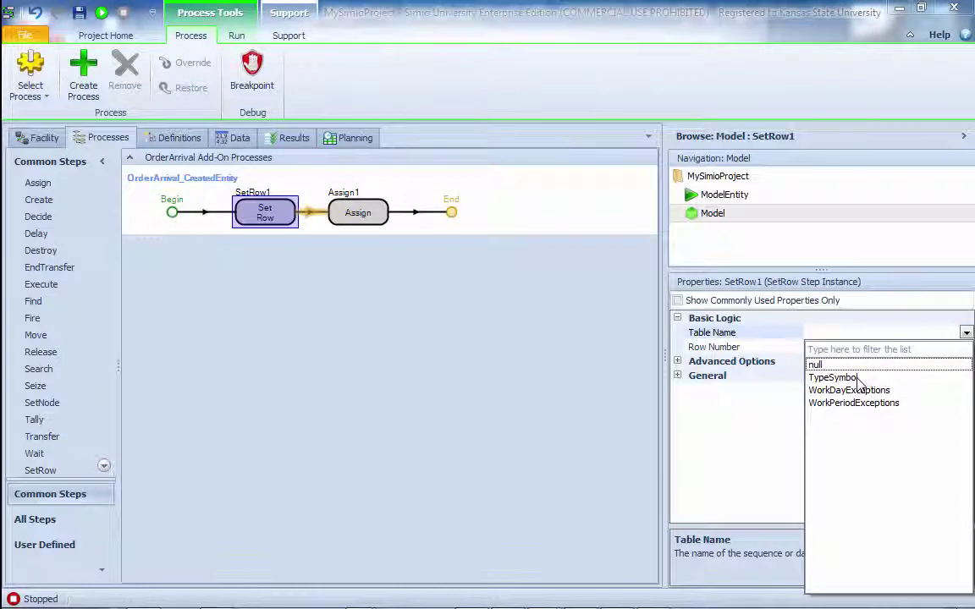
pyautogui.click(858, 378)
pyautogui.click(915, 346)
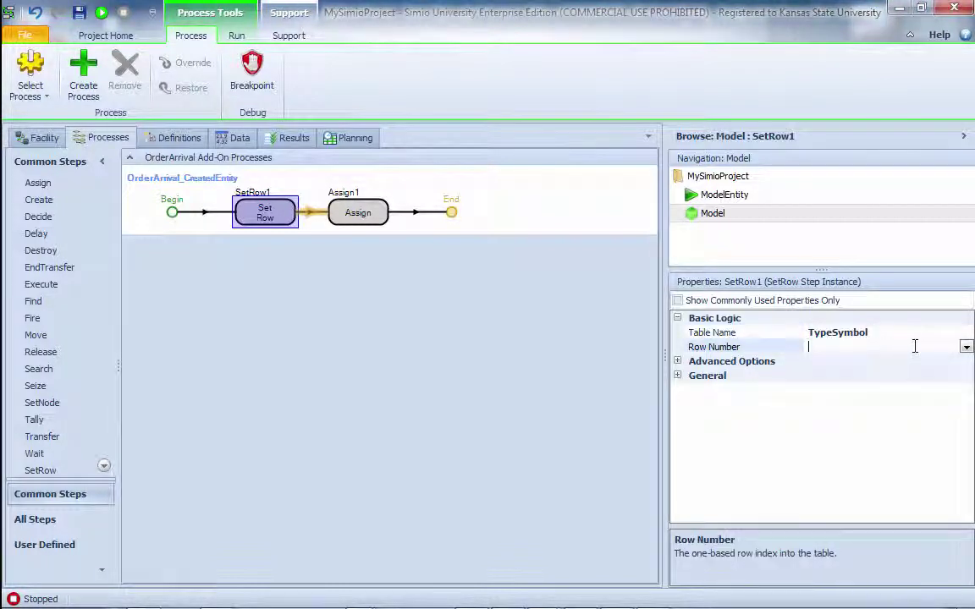
pyautogui.click(965, 347)
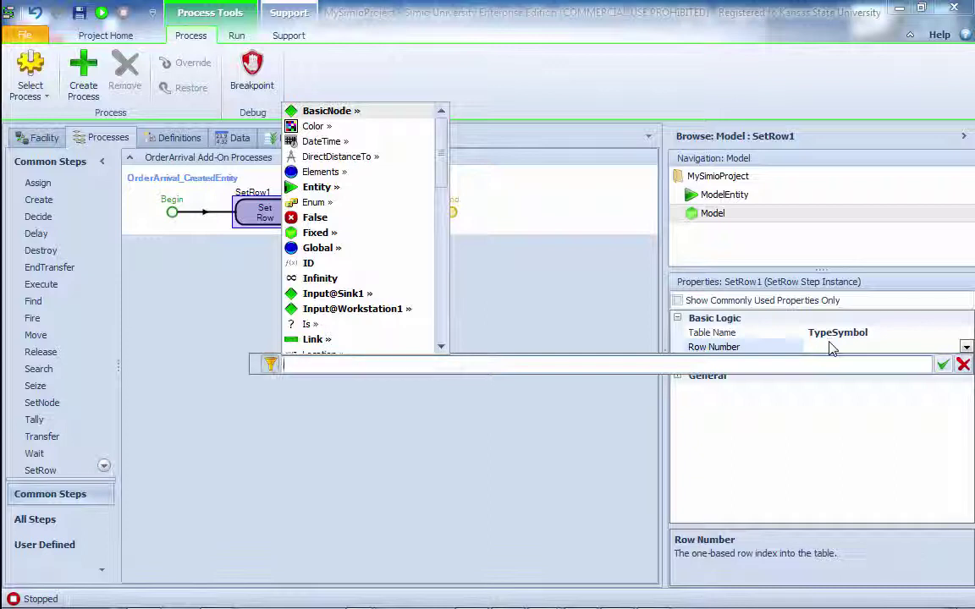
pyautogui.write('T')
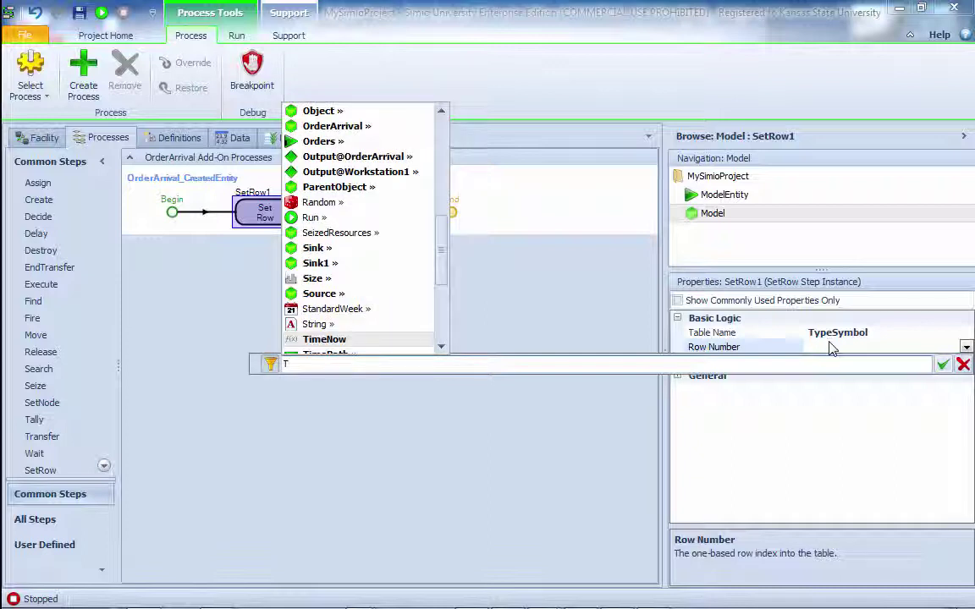
pyautogui.write('y')
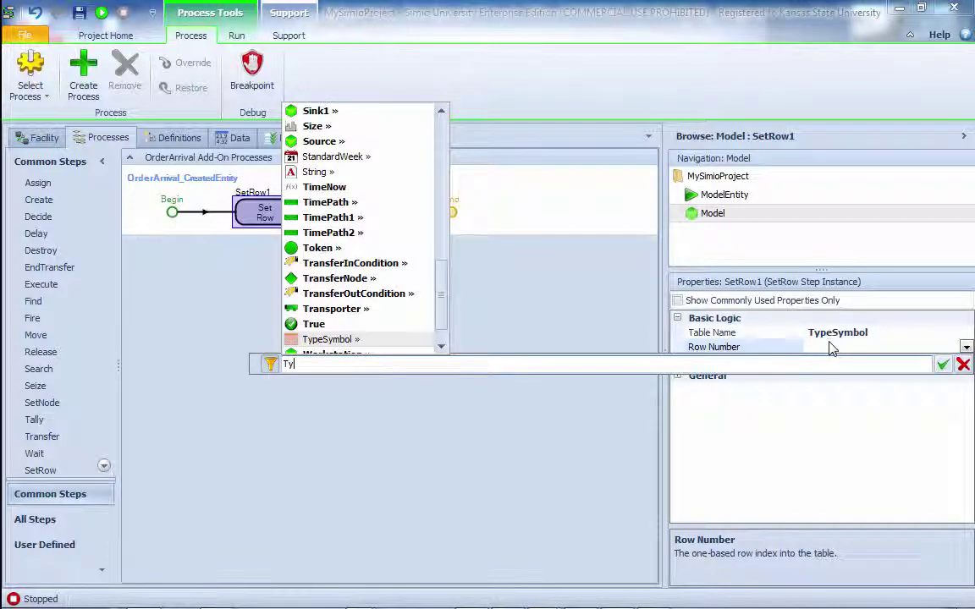
pyautogui.press('Return')
pyautogui.write('.')
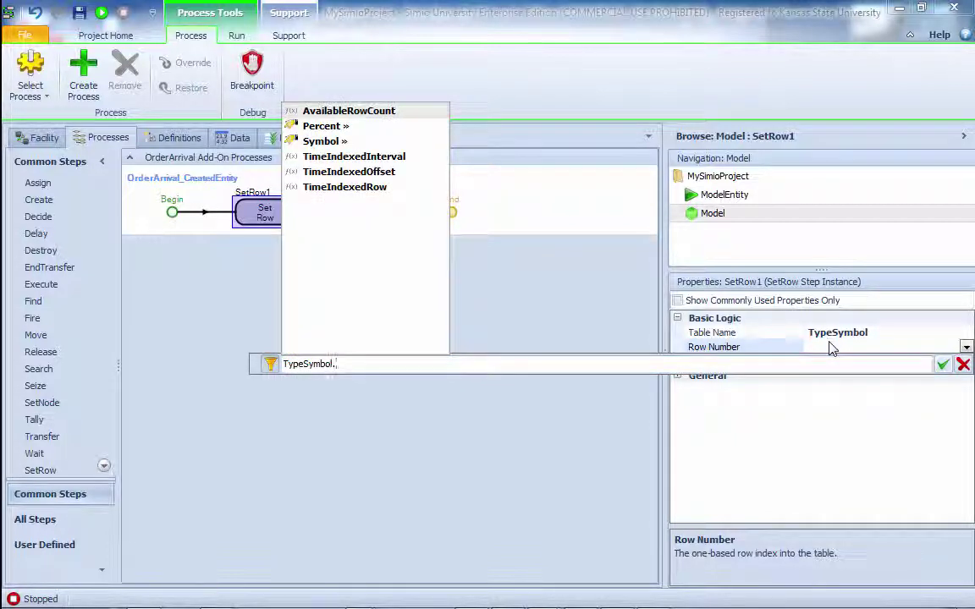
pyautogui.write('Percent.R')
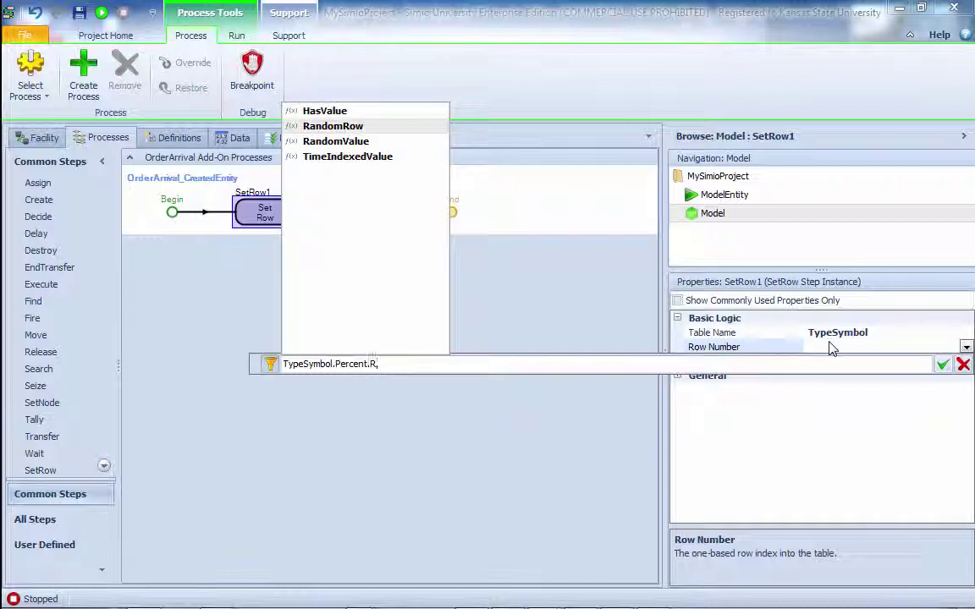
pyautogui.press('Tab')
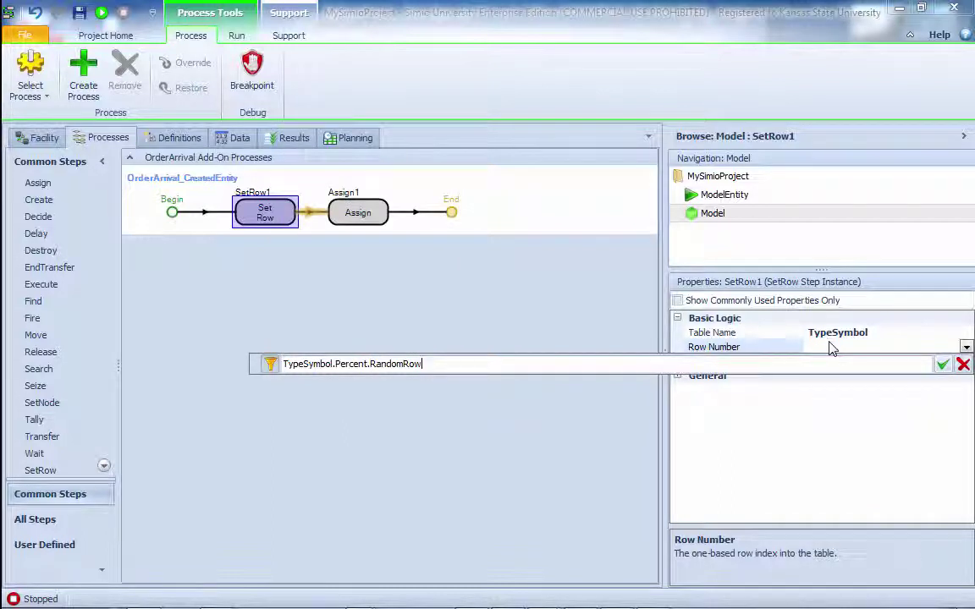
pyautogui.click(942, 365)
# - Rename the SetRow1 step to SetRowType
pyautogui.rightClick(263, 211)
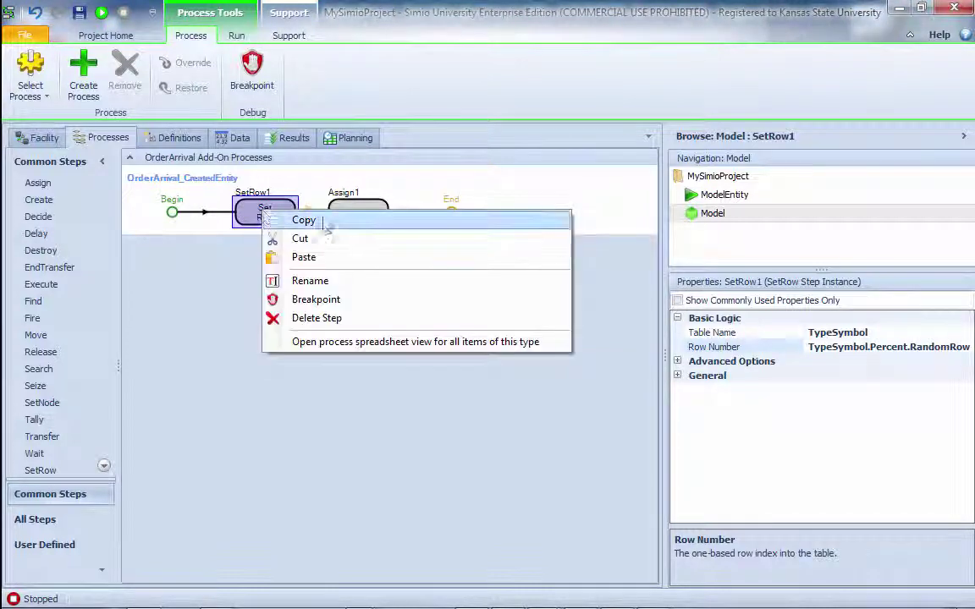
pyautogui.click(329, 288)
pyautogui.write('SetRowT')
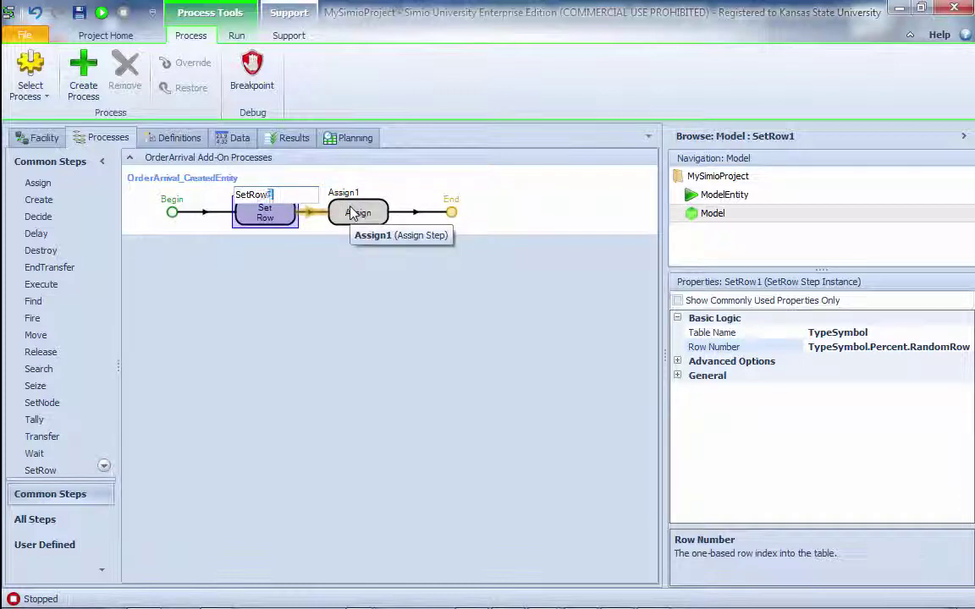
pyautogui.write('ype')
pyautogui.press('Return')
pyautogui.click(353, 213)
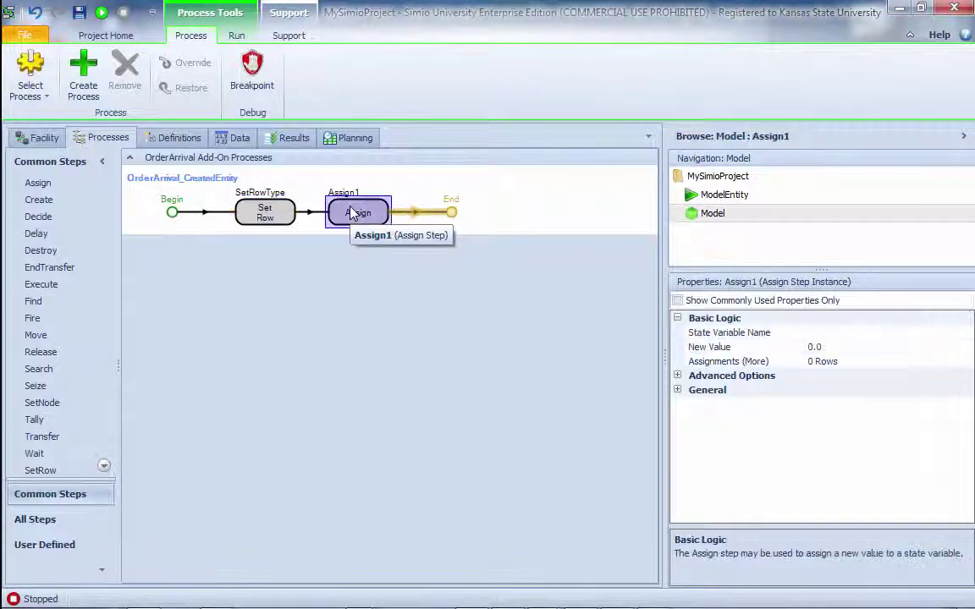
# - In Assign1's Assignments (More) editor, add ModelEntity.Picture = TypeSymbol.Symbol
pyautogui.click(872, 363)
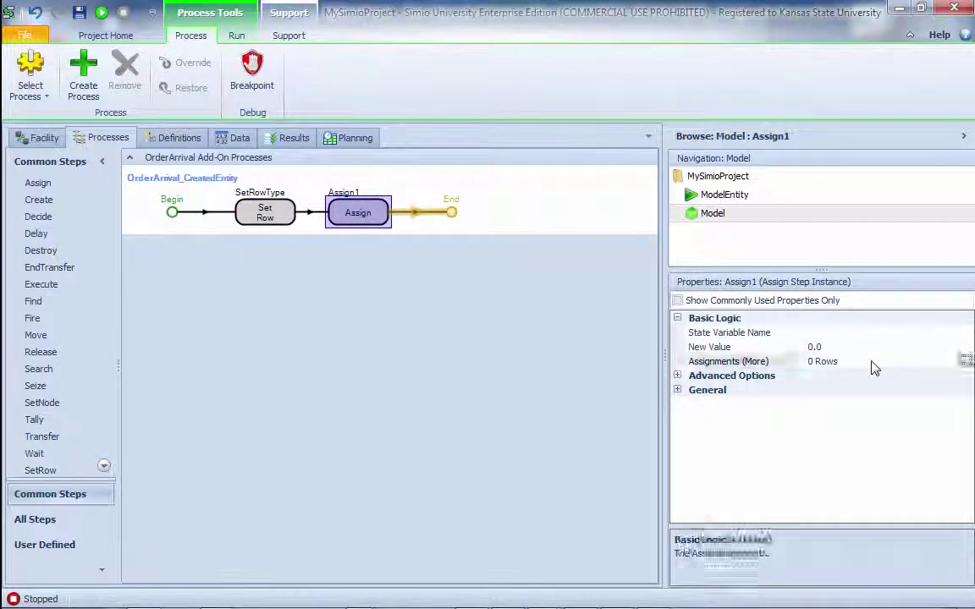
pyautogui.click(964, 363)
pyautogui.click(359, 403)
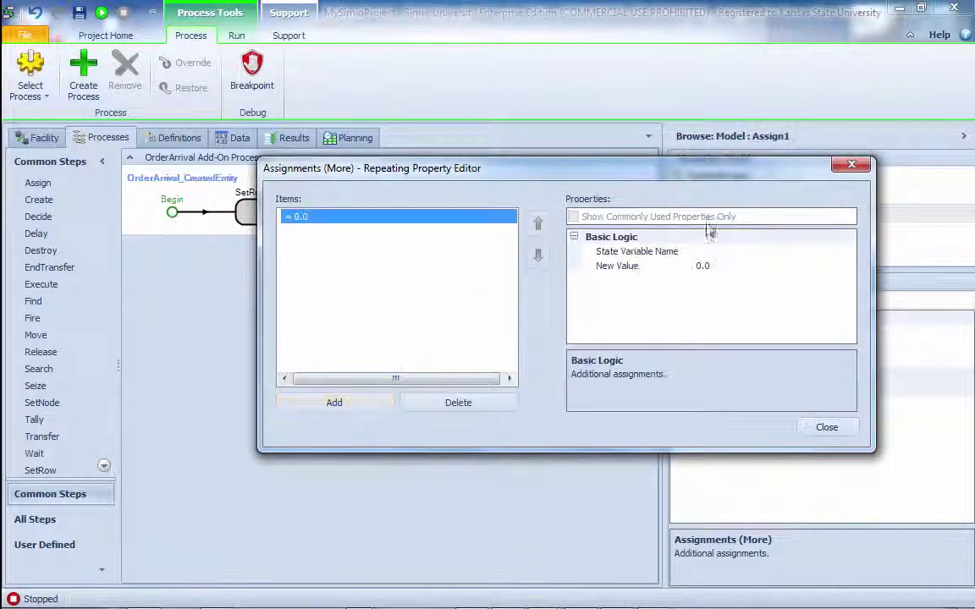
pyautogui.click(721, 251)
pyautogui.click(848, 251)
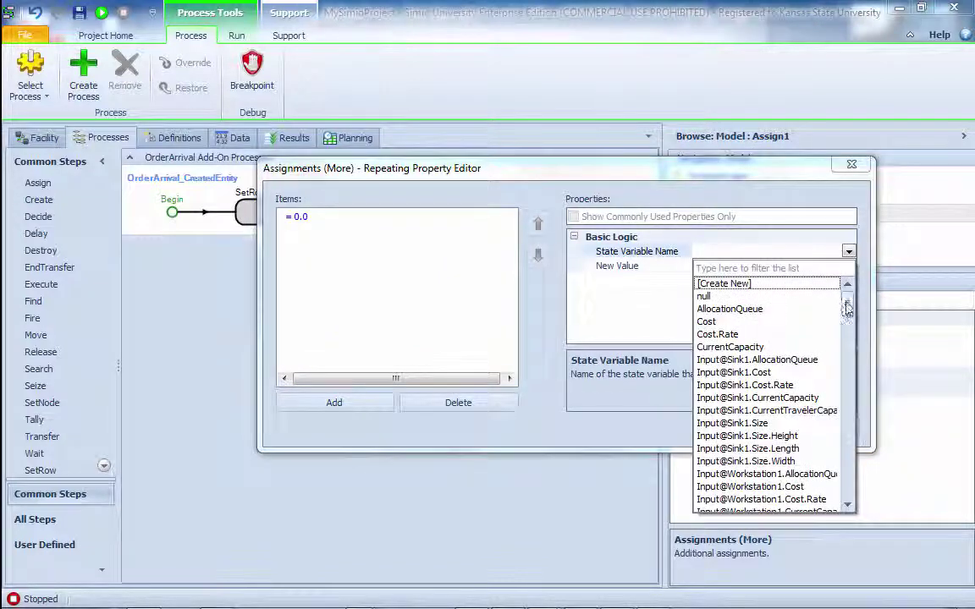
pyautogui.moveTo(849, 305); pyautogui.dragTo(853, 352)
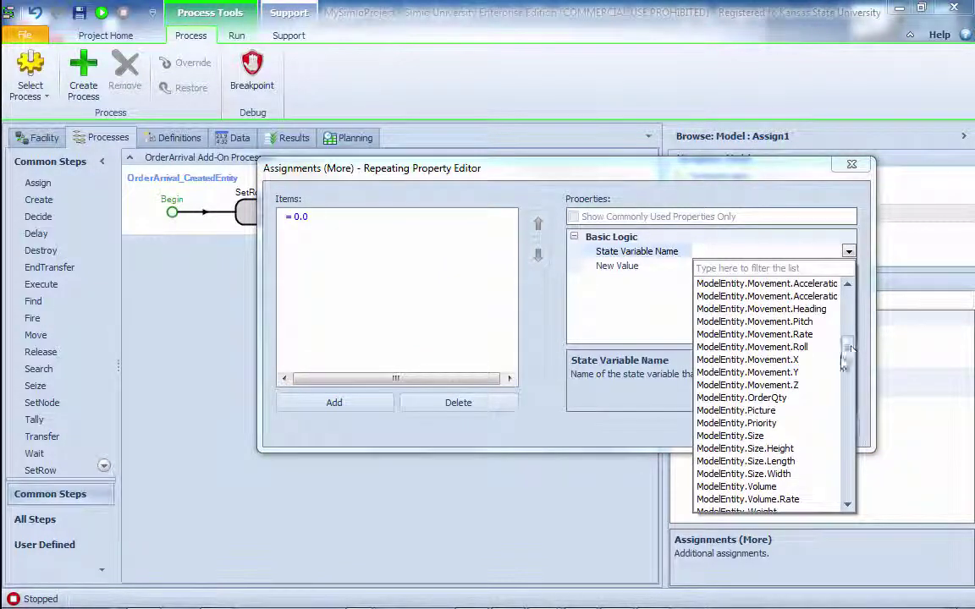
pyautogui.click(728, 415)
pyautogui.click(761, 267)
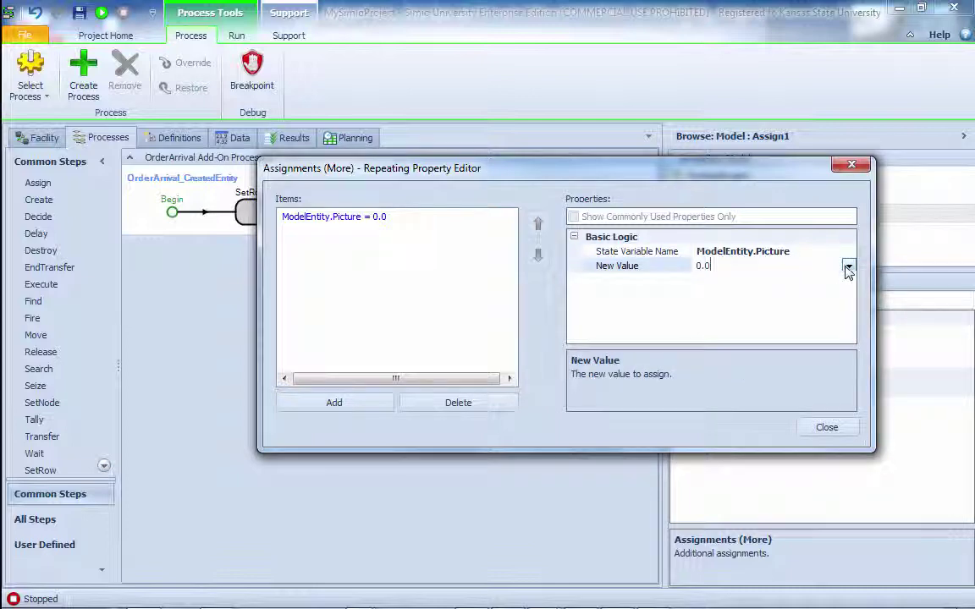
pyautogui.click(848, 267)
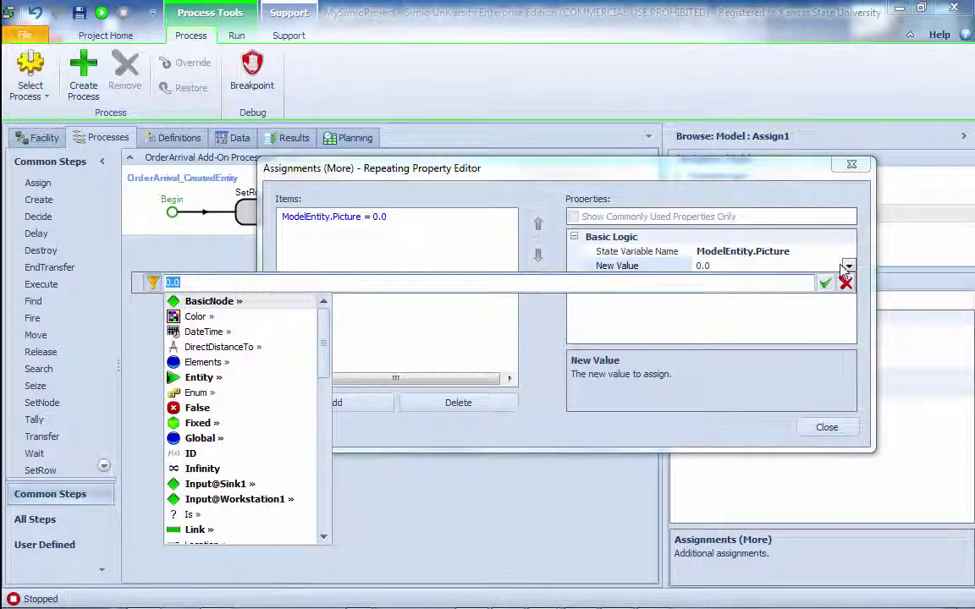
pyautogui.write('S')
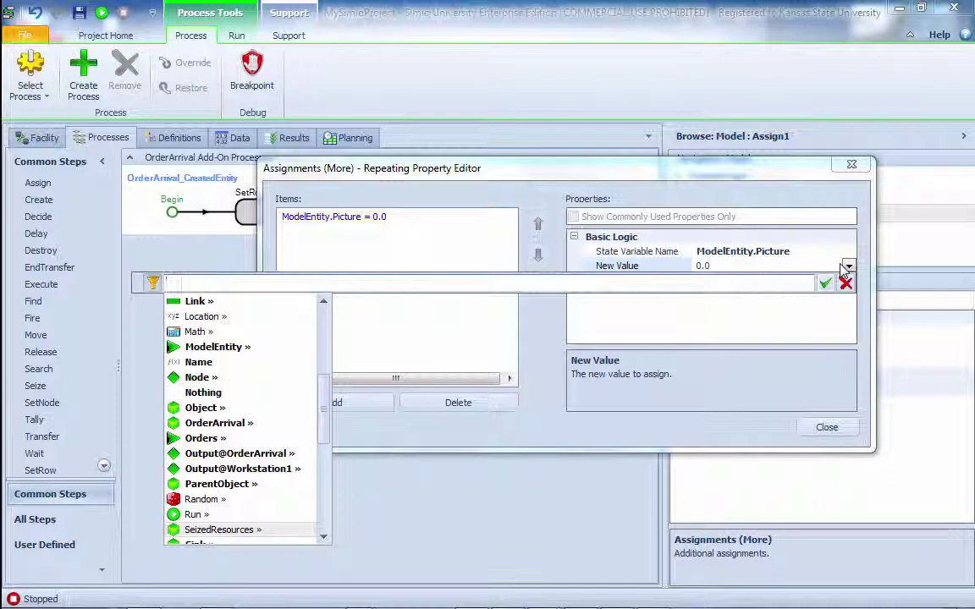
pyautogui.write('Typ')
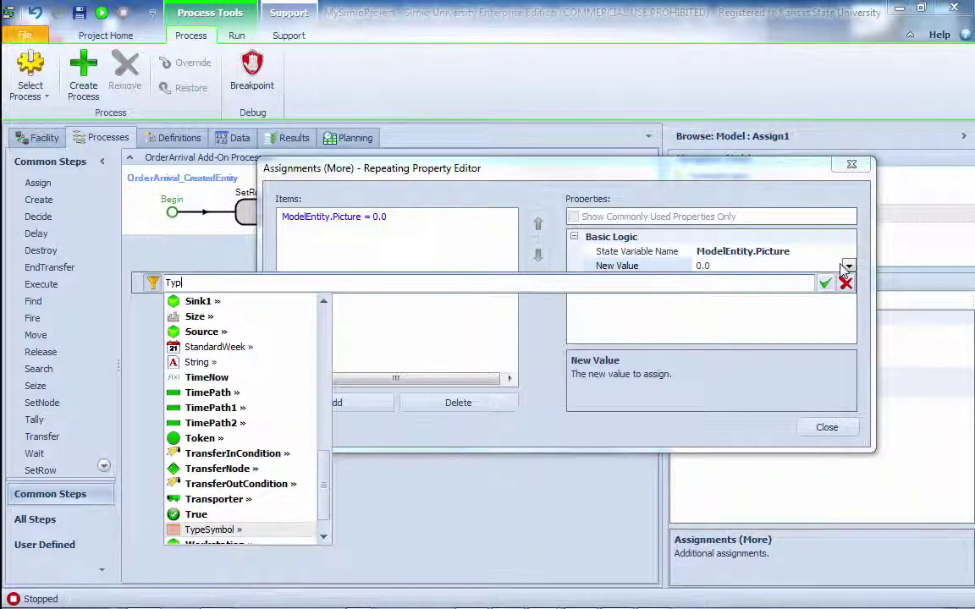
pyautogui.write('eSymbol.')
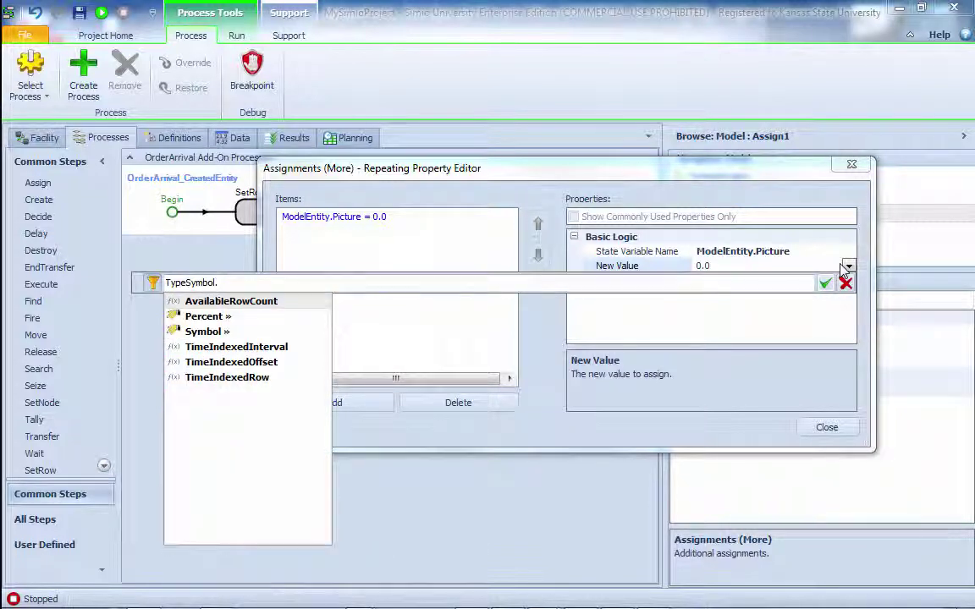
pyautogui.press('Down')
pyautogui.press('Down')
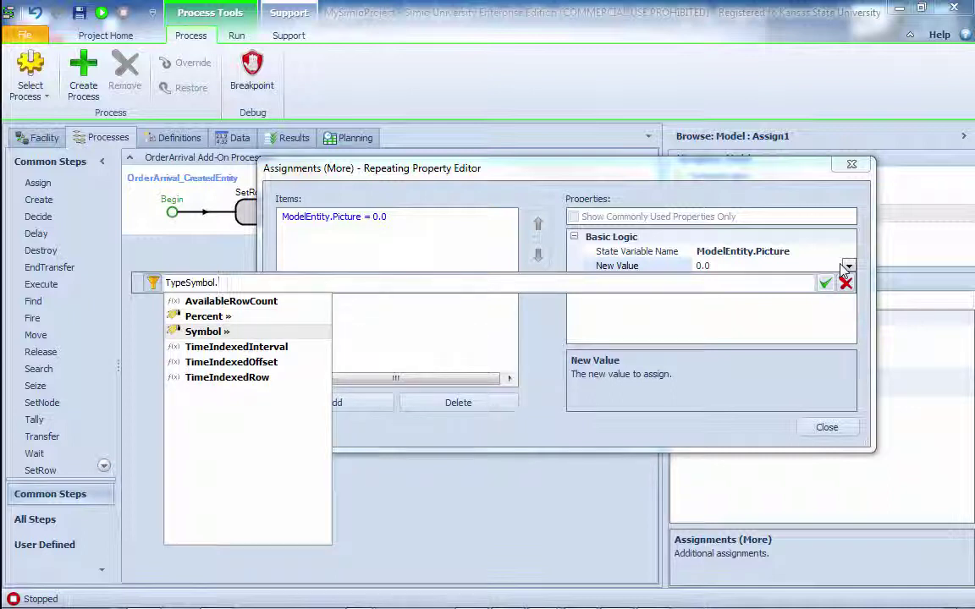
pyautogui.press('Return')
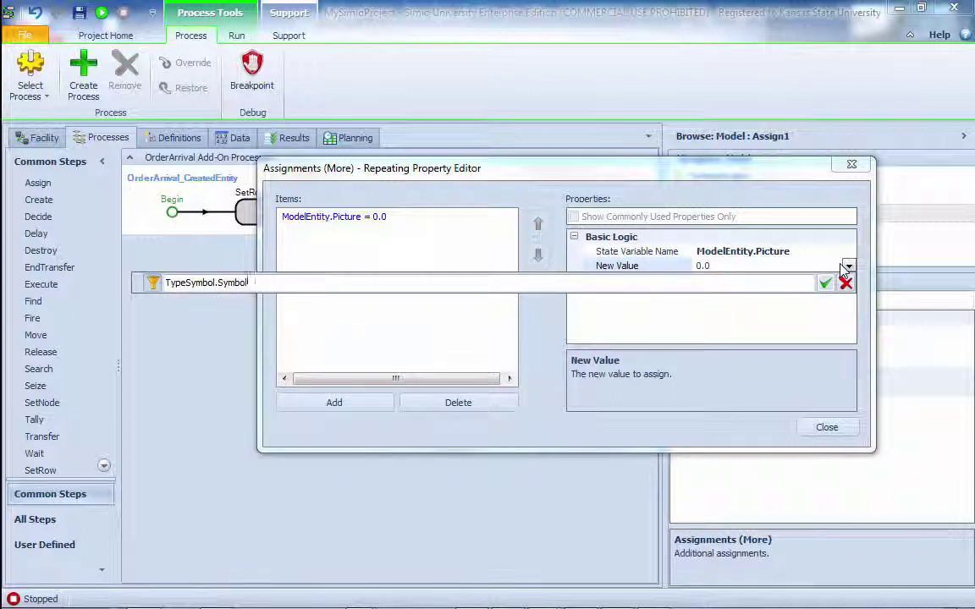
pyautogui.press('Return')
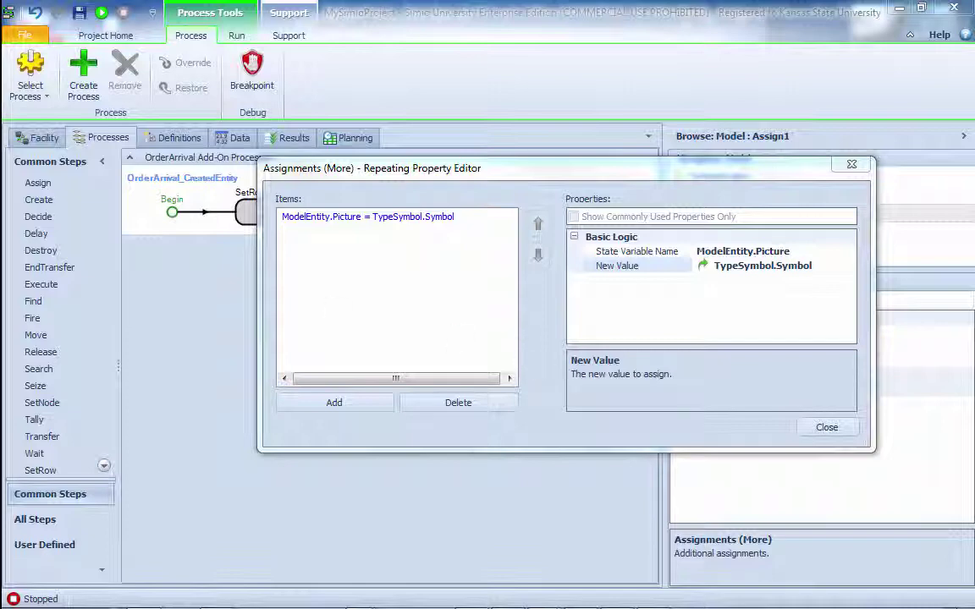
# - Add a second assignment with ModelEntity.OrderQty as its state variable
pyautogui.click(301, 402)
pyautogui.click(757, 251)
pyautogui.click(848, 251)
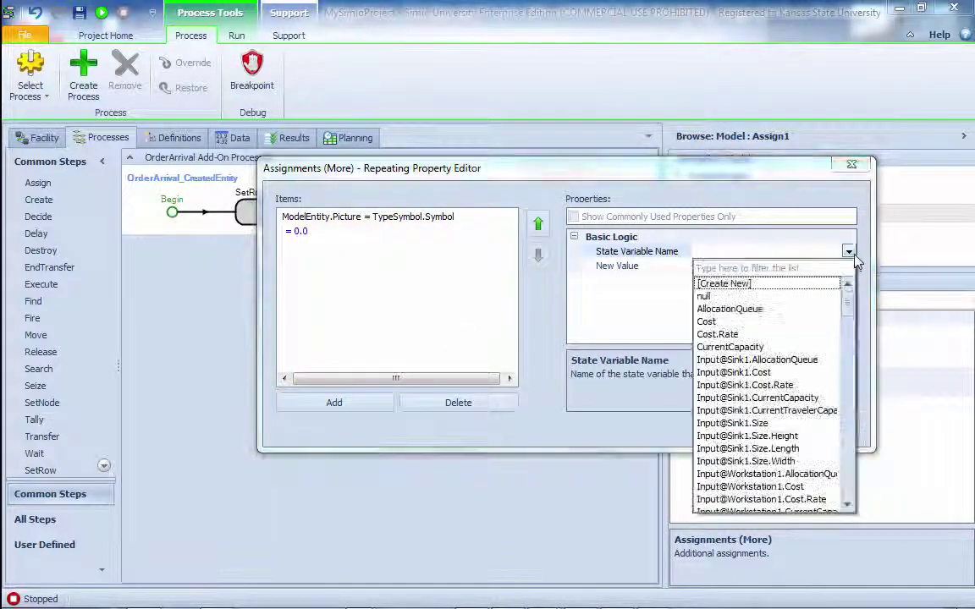
pyautogui.moveTo(849, 309); pyautogui.dragTo(849, 362)
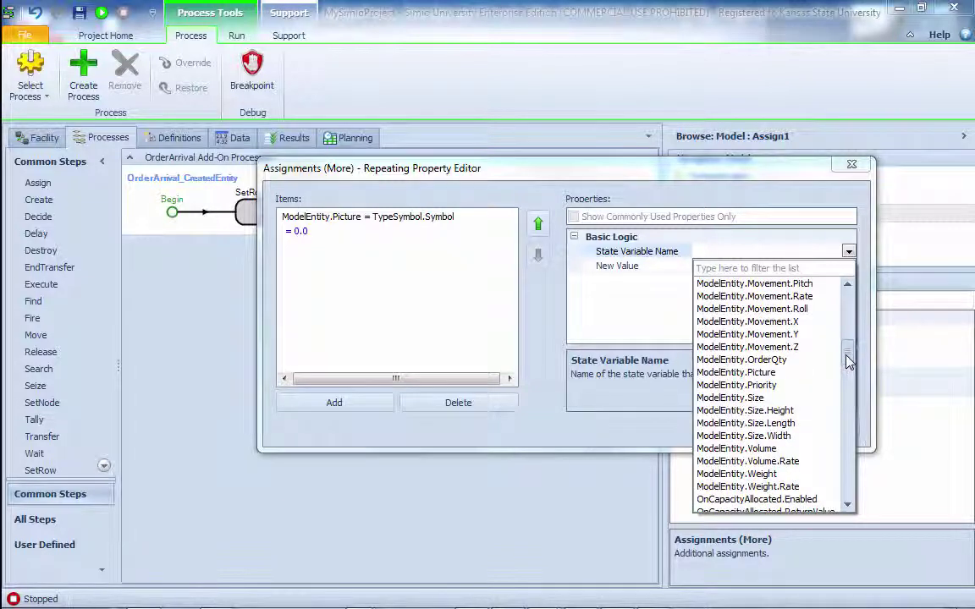
pyautogui.click(757, 359)
# - Set the OrderQty assignment's new value to Random.Binomial(0.5, 20)
pyautogui.click(845, 267)
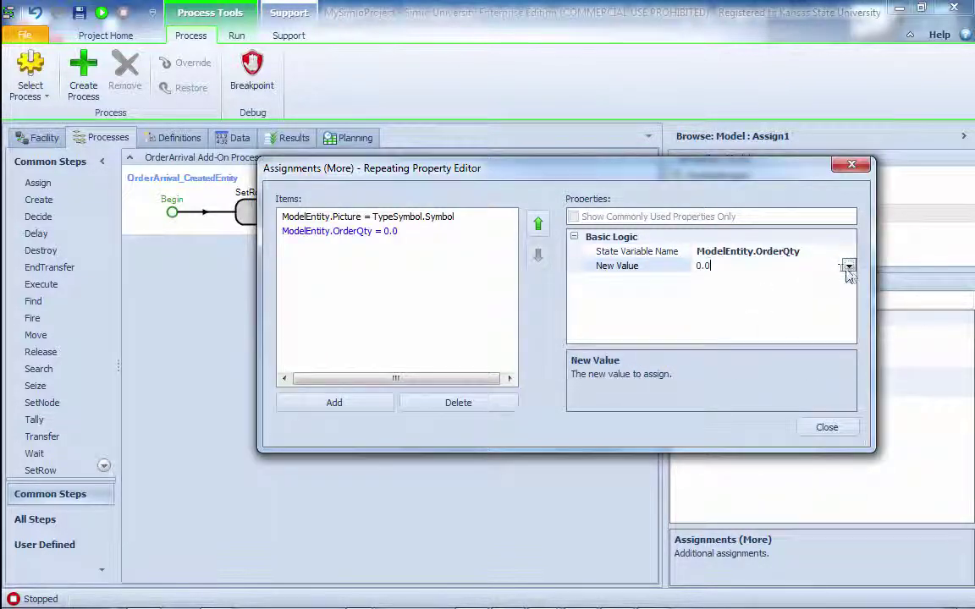
pyautogui.click(848, 265)
pyautogui.click(405, 273)
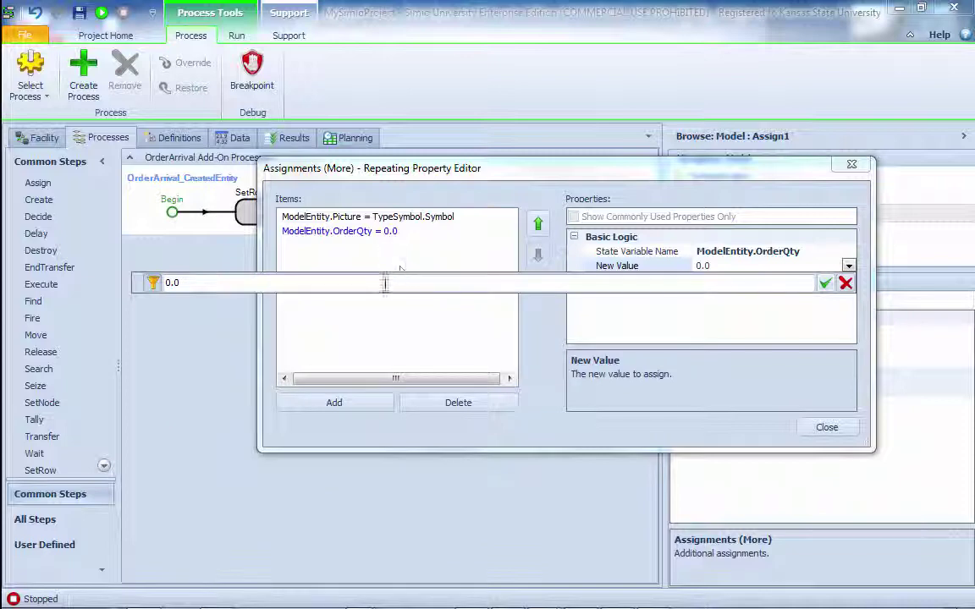
pyautogui.press('BackSpace')
pyautogui.press('BackSpace')
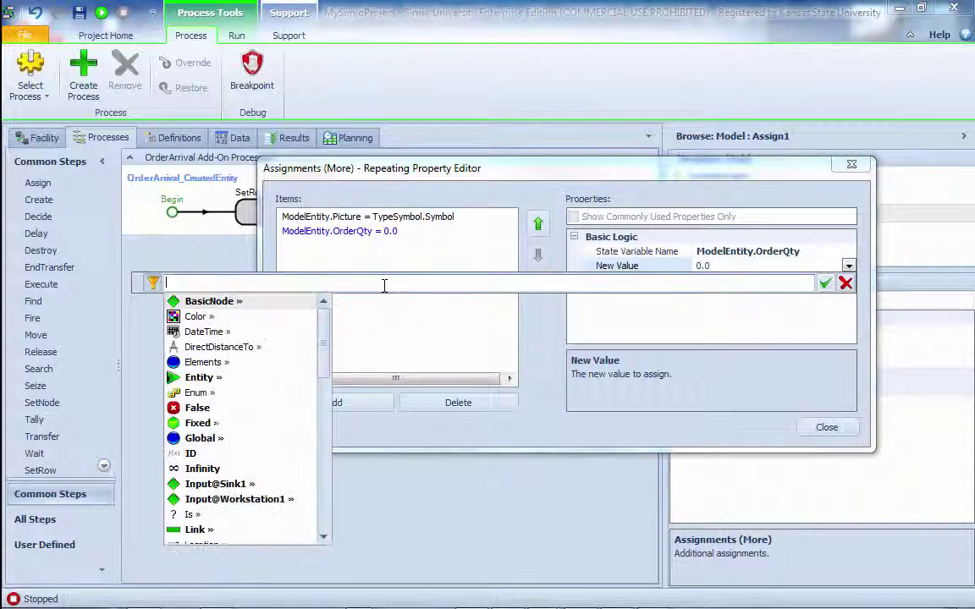
pyautogui.write('Ran')
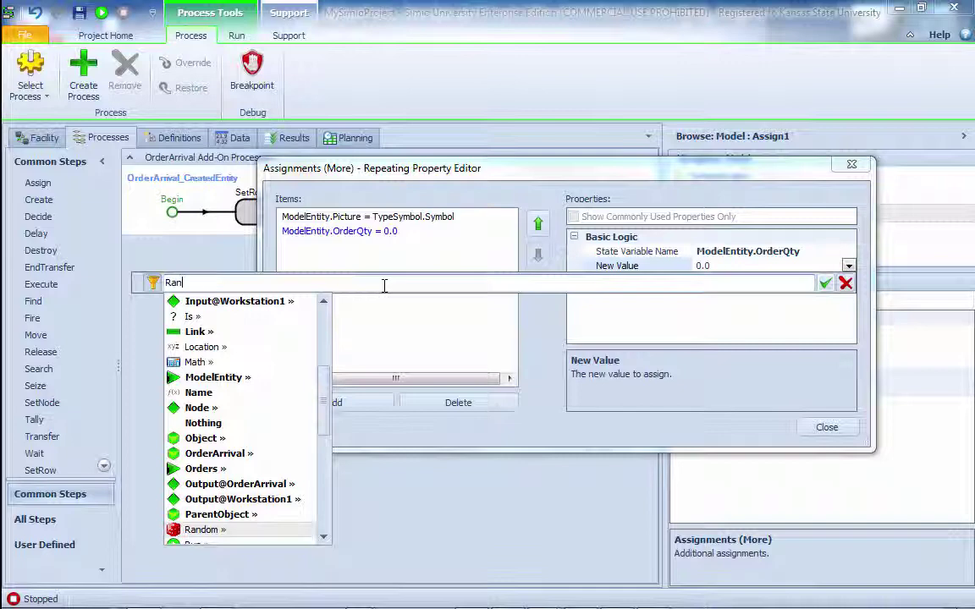
pyautogui.write('dom.')
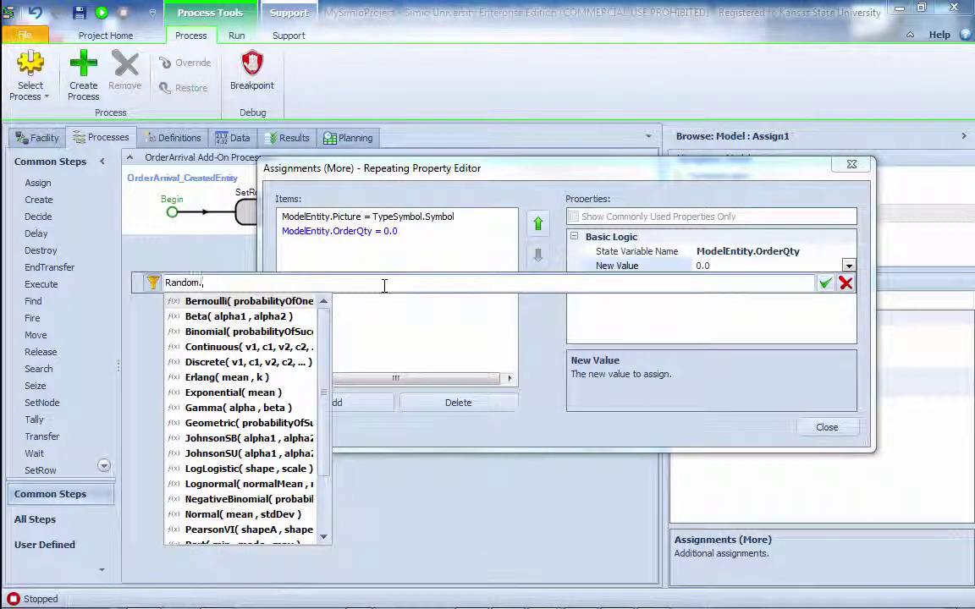
pyautogui.write('Bin')
pyautogui.press('Tab')
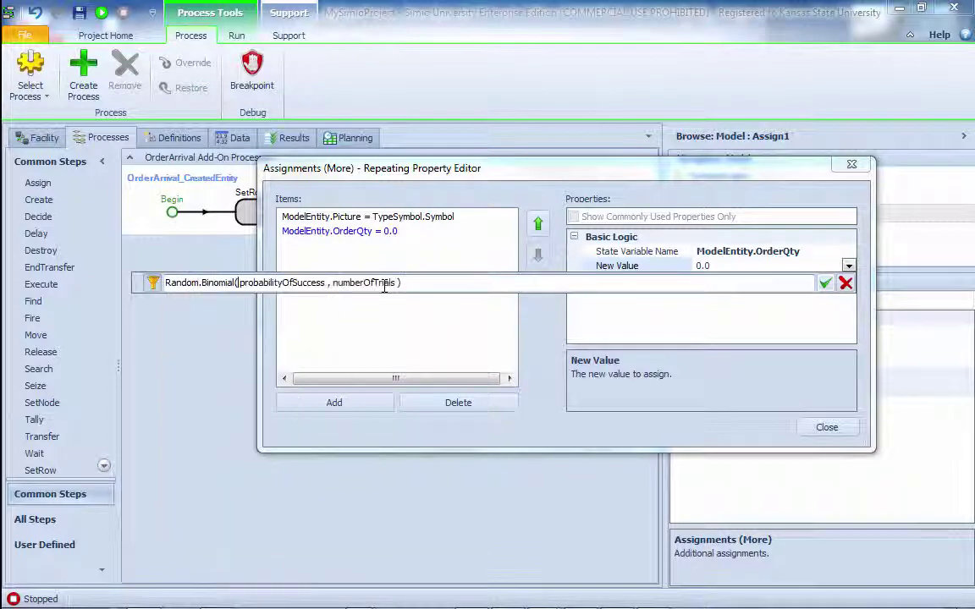
pyautogui.doubleClick(329, 283)
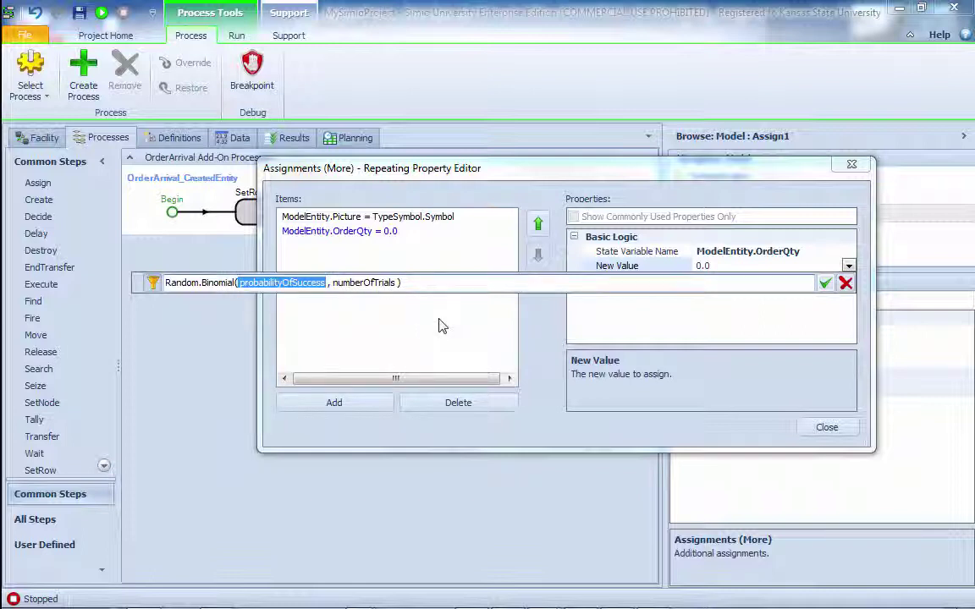
pyautogui.write('1')
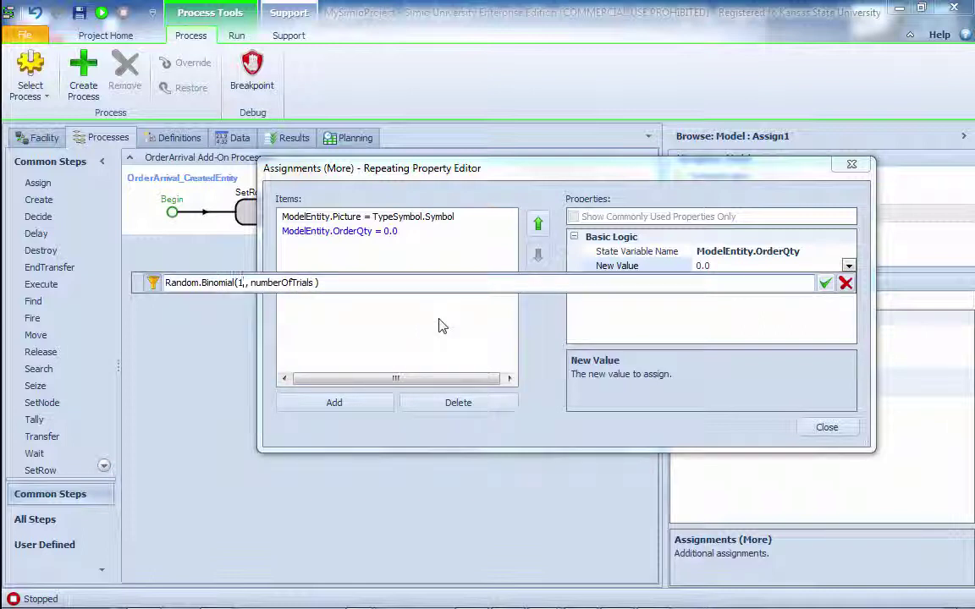
pyautogui.press('BackSpace')
pyautogui.write('0.5')
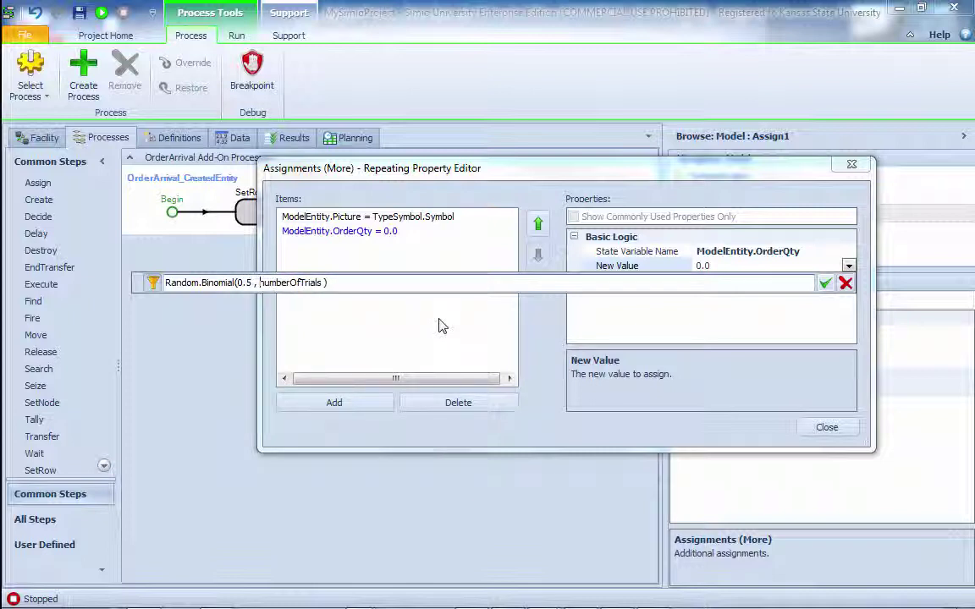
pyautogui.hotkey('shift', 'Right')
pyautogui.hotkey('shift', 'Right')
pyautogui.hotkey('shift', 'Right')
pyautogui.hotkey('shift', 'Right')
pyautogui.hotkey('shift', 'Right')
pyautogui.hotkey('shift', 'Right')
pyautogui.hotkey('shift', 'Right')
pyautogui.hotkey('shift', 'Right')
pyautogui.hotkey('shift', 'Right')
pyautogui.hotkey('shift', 'Right')
pyautogui.hotkey('shift', 'Right')
pyautogui.hotkey('shift', 'Right')
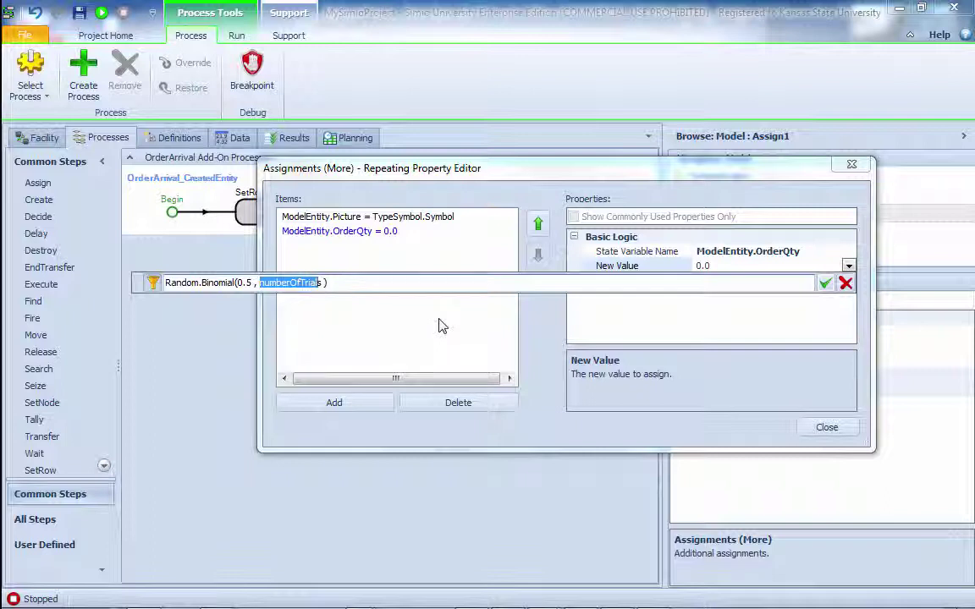
pyautogui.write('20')
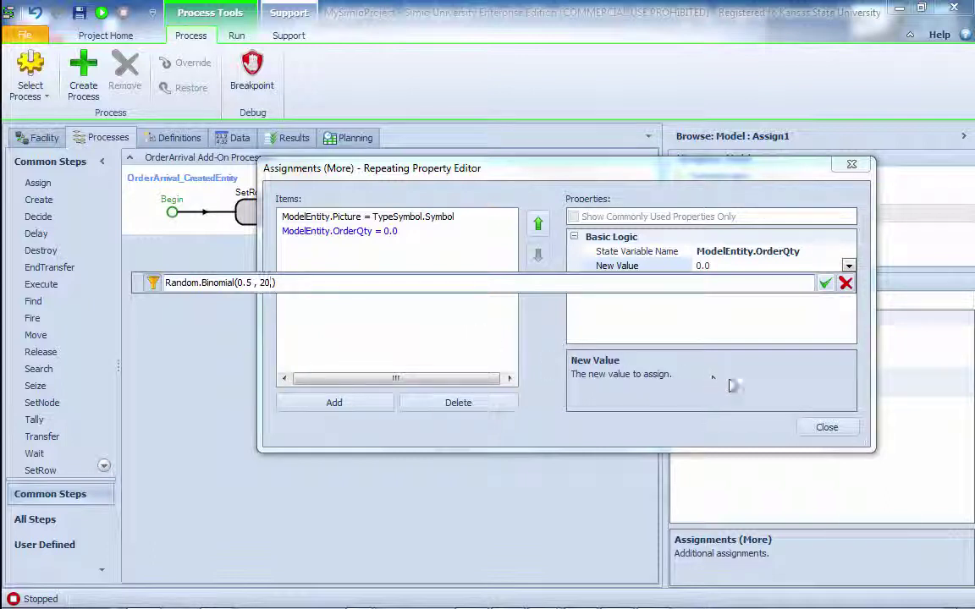
pyautogui.press('Return')
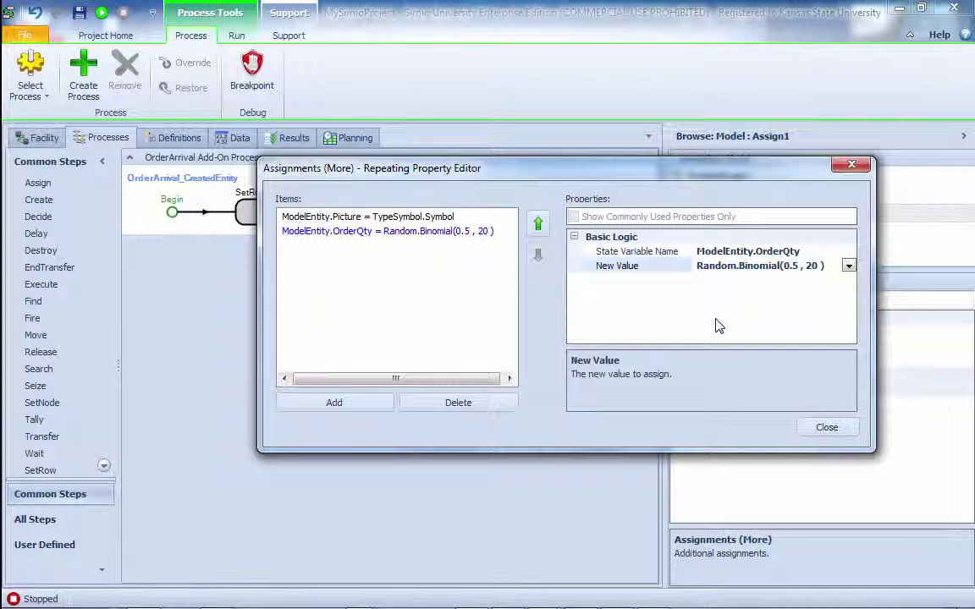
# - Close the assignments editor and review the TypeSymbol table's Percent values 30, 15, 20, 35
pyautogui.click(828, 426)
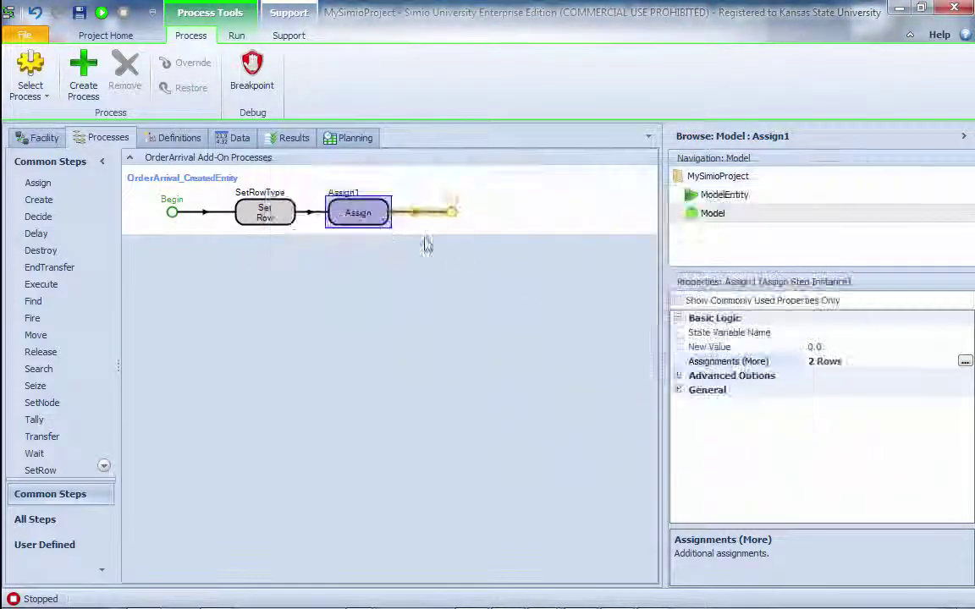
pyautogui.click(237, 138)
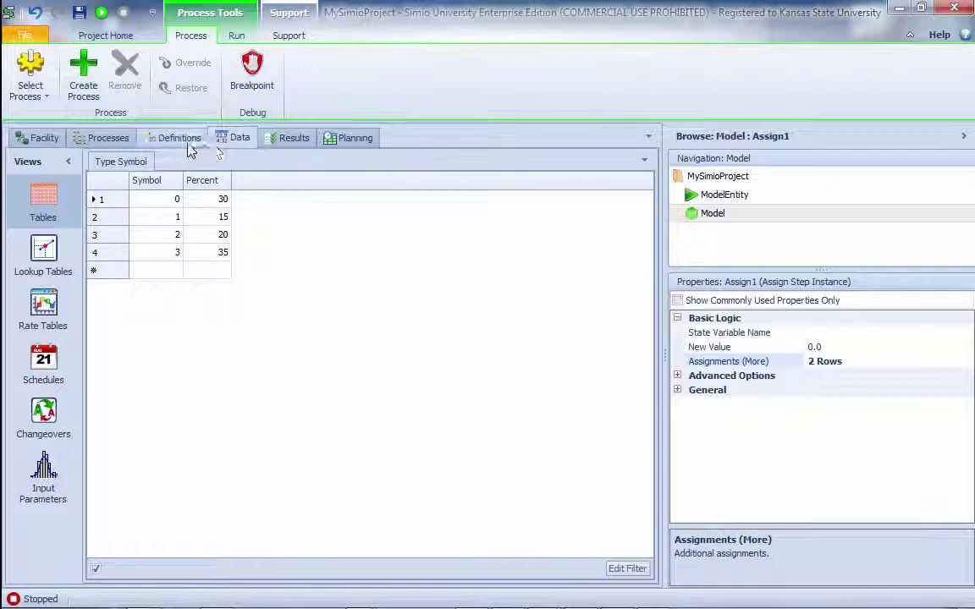
# - Set Workstation1's Operation Quantity to ModelEntity.OrderQty
pyautogui.click(45, 141)
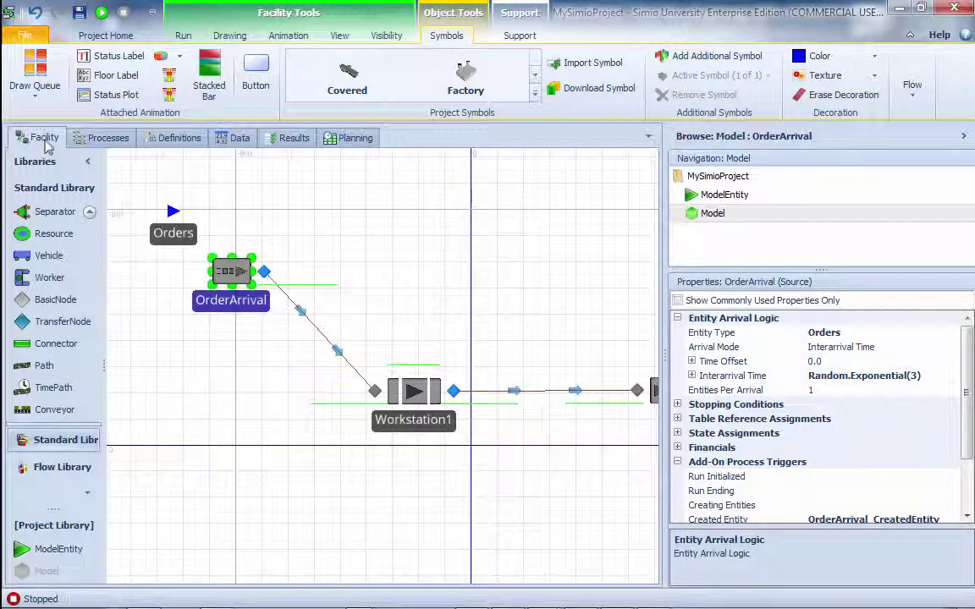
pyautogui.click(428, 417)
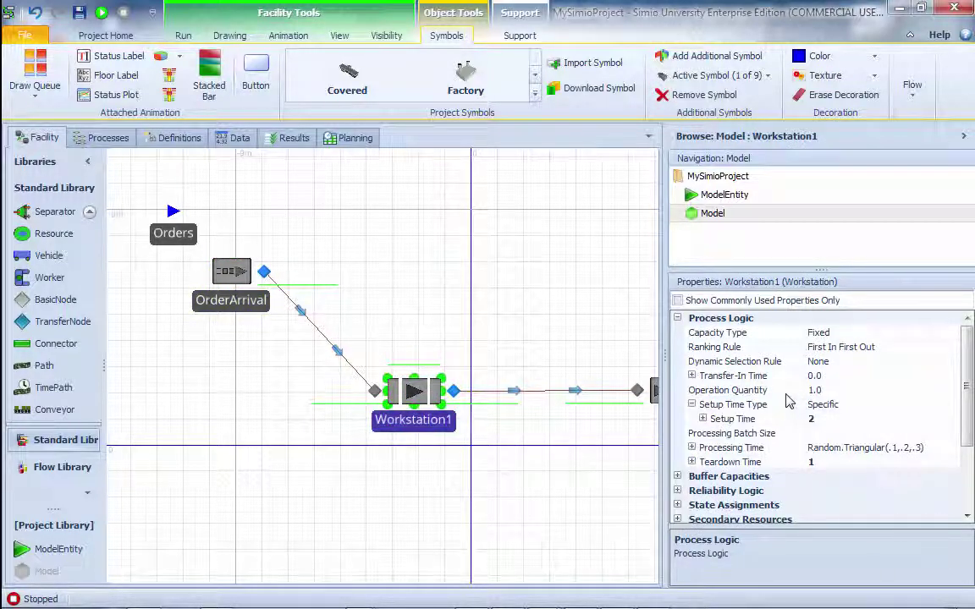
pyautogui.click(917, 390)
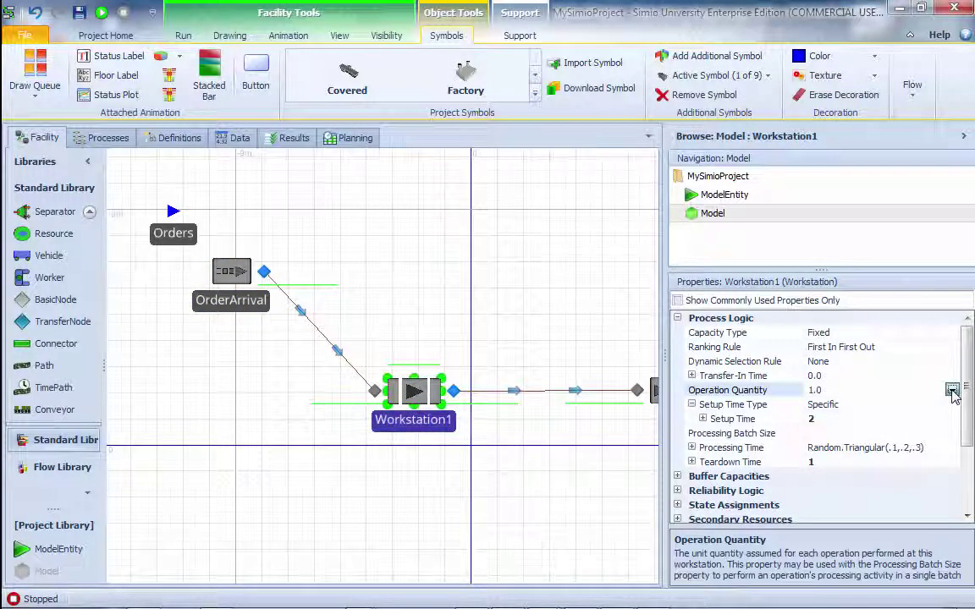
pyautogui.click(953, 391)
pyautogui.write('M')
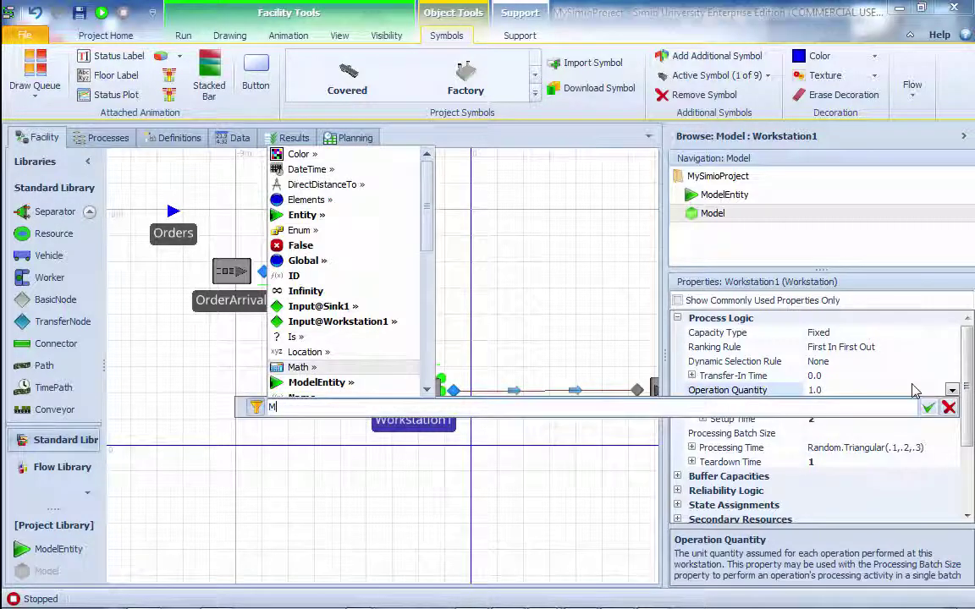
pyautogui.write('i')
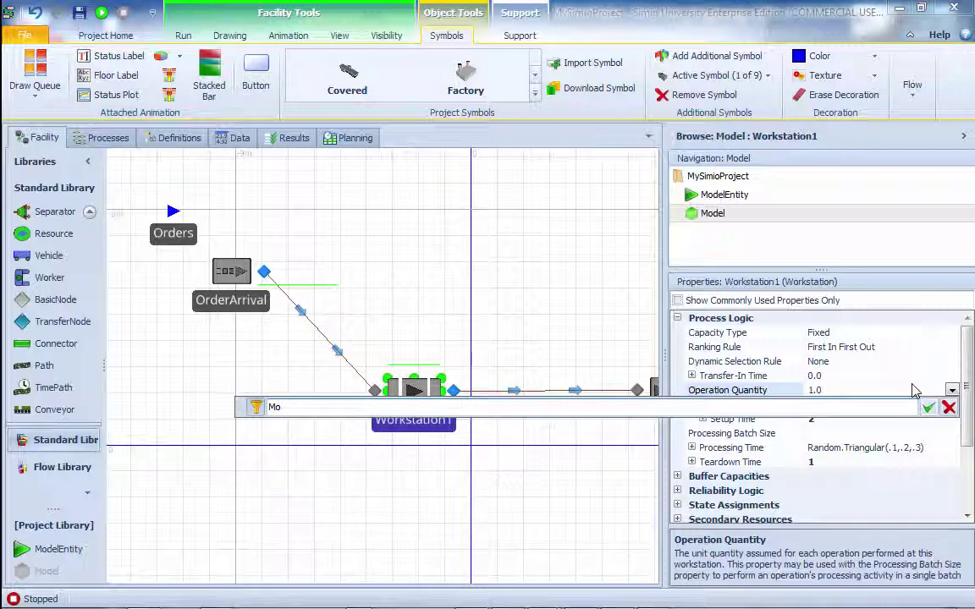
pyautogui.press('BackSpace')
pyautogui.press('BackSpace')
pyautogui.press('BackSpace')
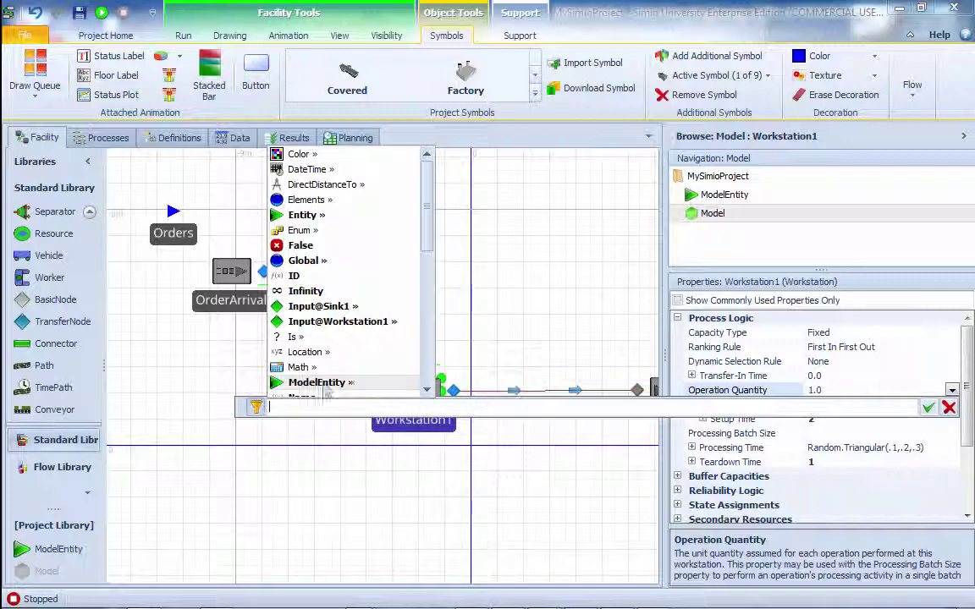
pyautogui.click(317, 382)
pyautogui.write('.')
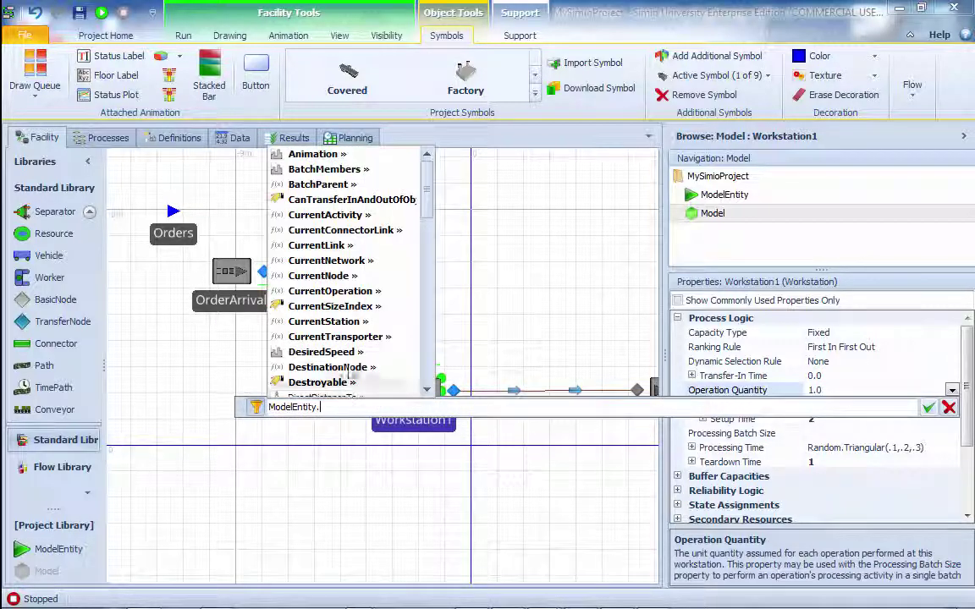
pyautogui.scroll(-4, 415, 254)
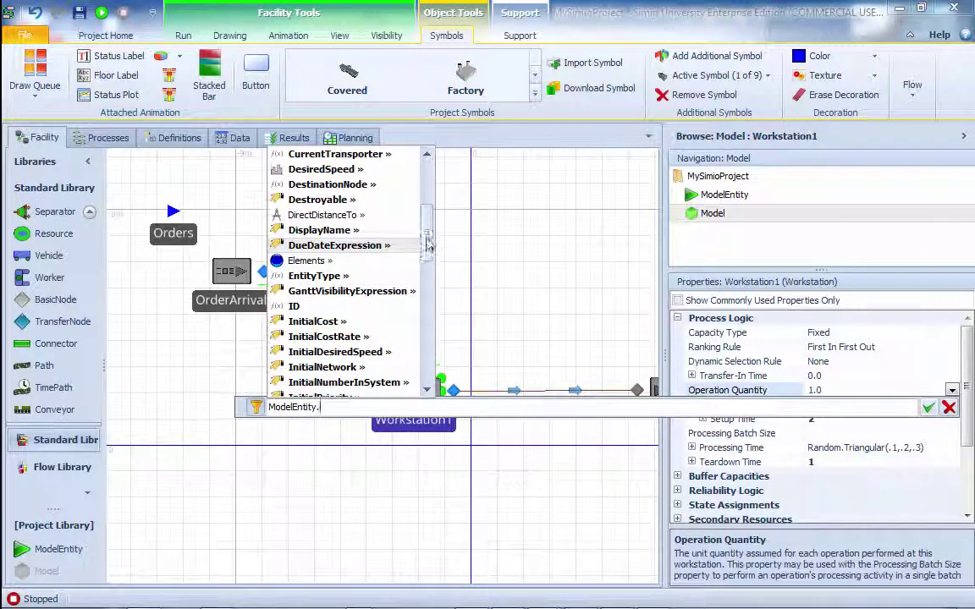
pyautogui.moveTo(425, 245); pyautogui.dragTo(432, 330)
pyautogui.doubleClick(310, 290)
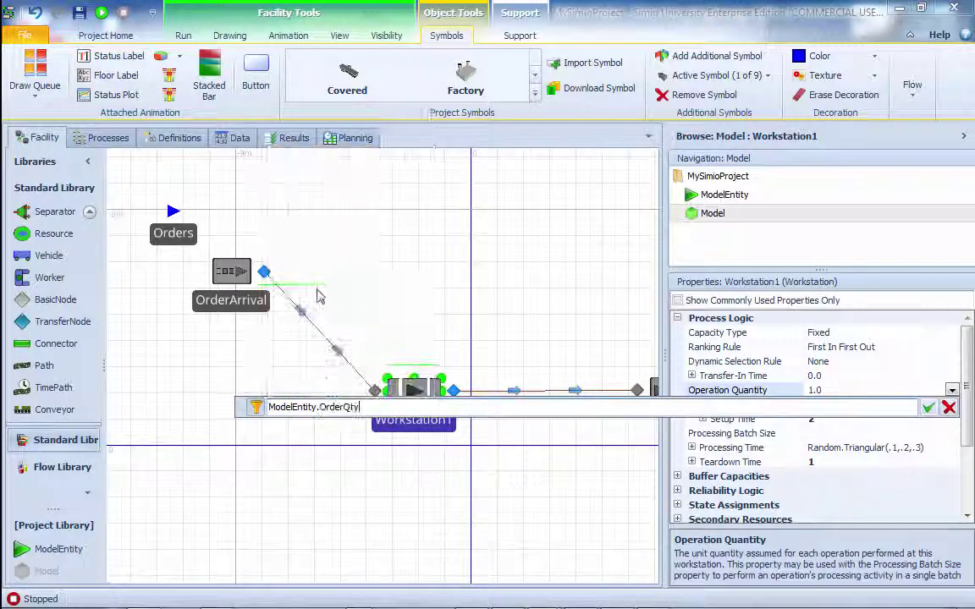
pyautogui.click(928, 408)
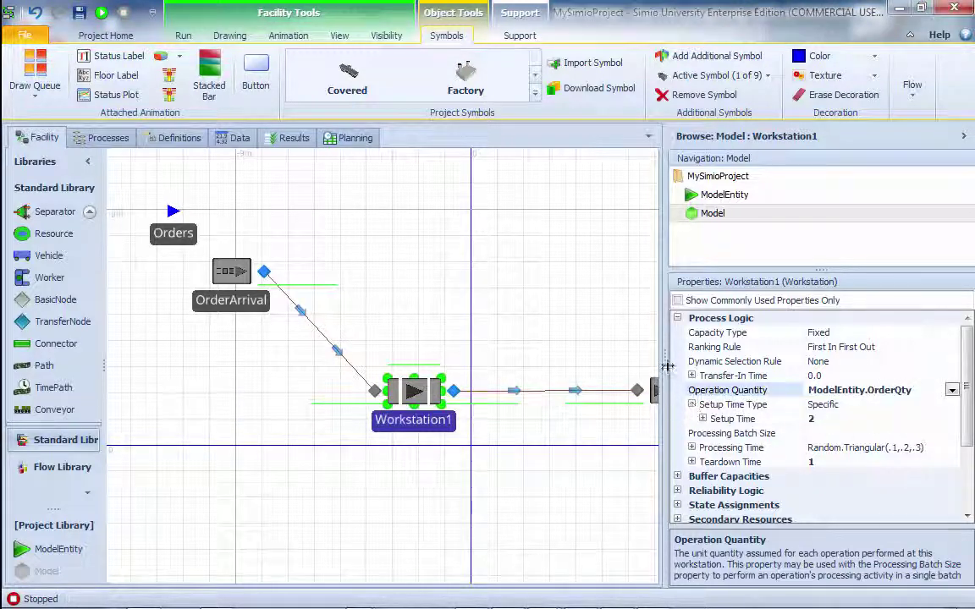
# - Resize the properties area to bring Sink1 into view and clear the canvas selection
pyautogui.moveTo(668, 364); pyautogui.dragTo(645, 387)
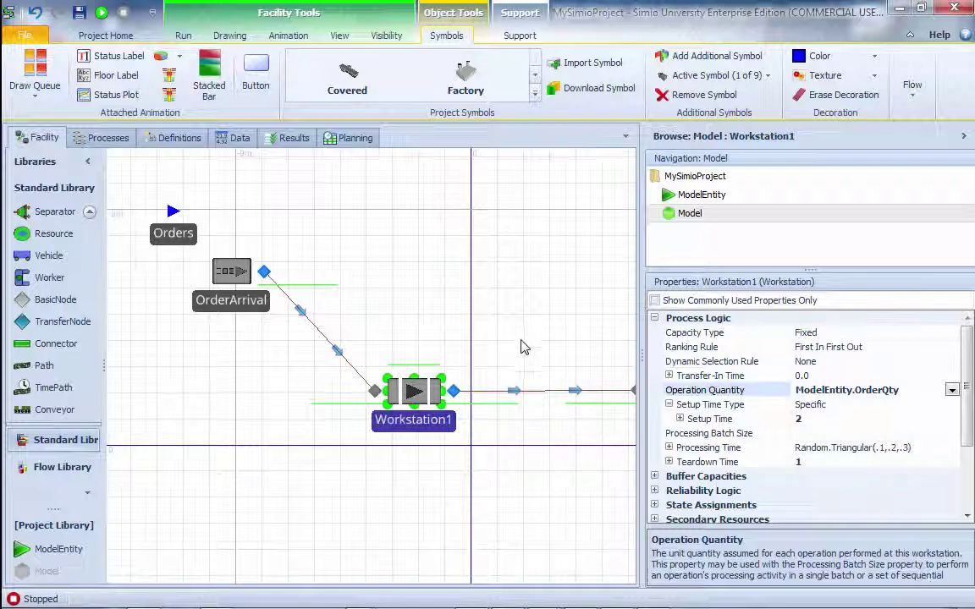
pyautogui.moveTo(645, 353); pyautogui.dragTo(785, 354)
pyautogui.click(495, 306)
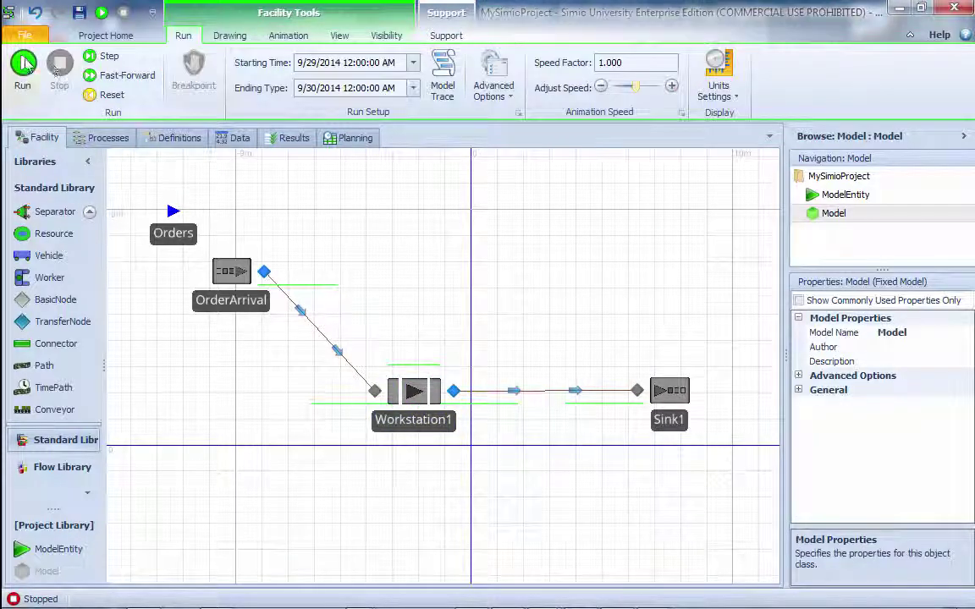
# - Start the simulation run and set the speed factor to 21
pyautogui.click(24, 62)
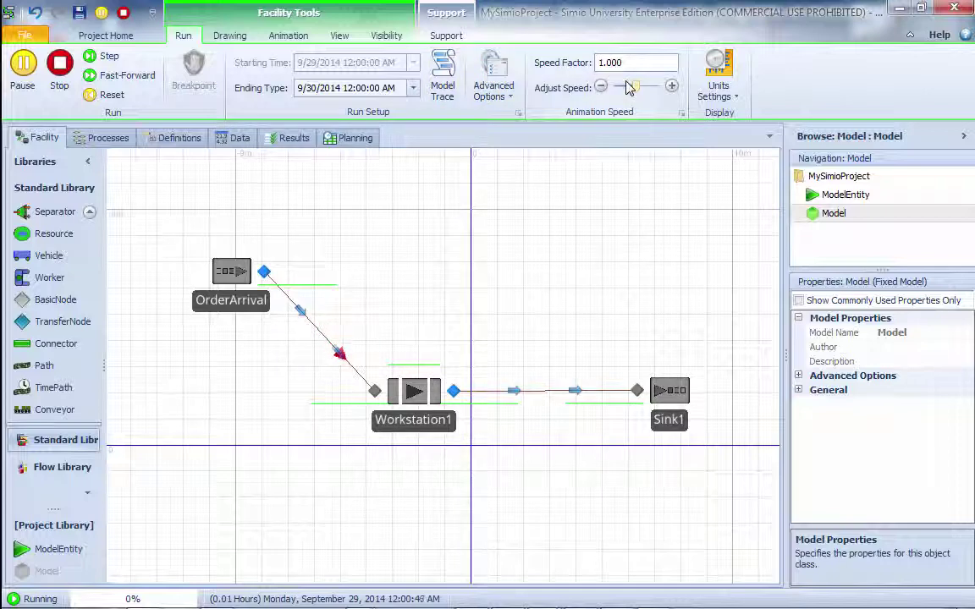
pyautogui.write('2')
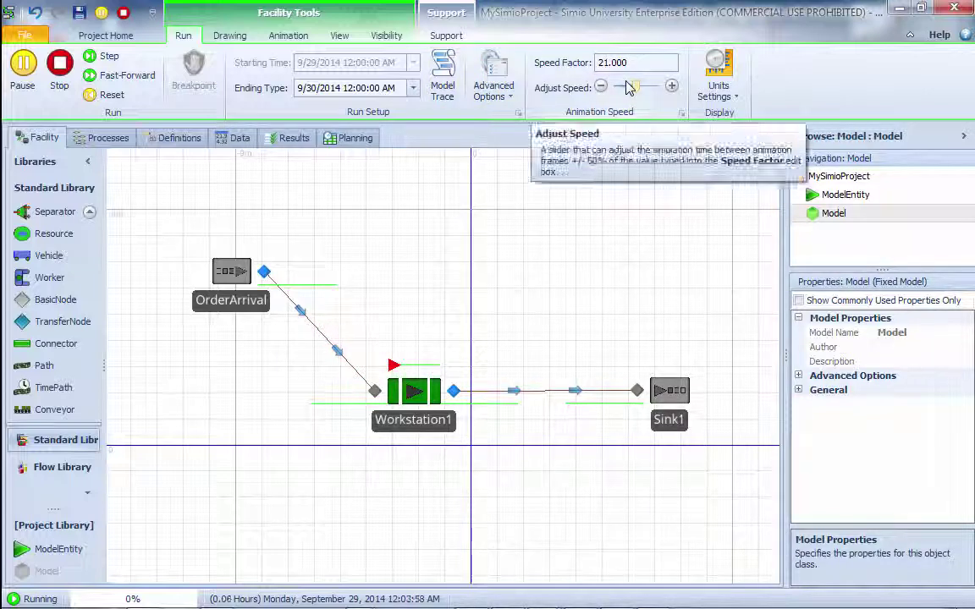